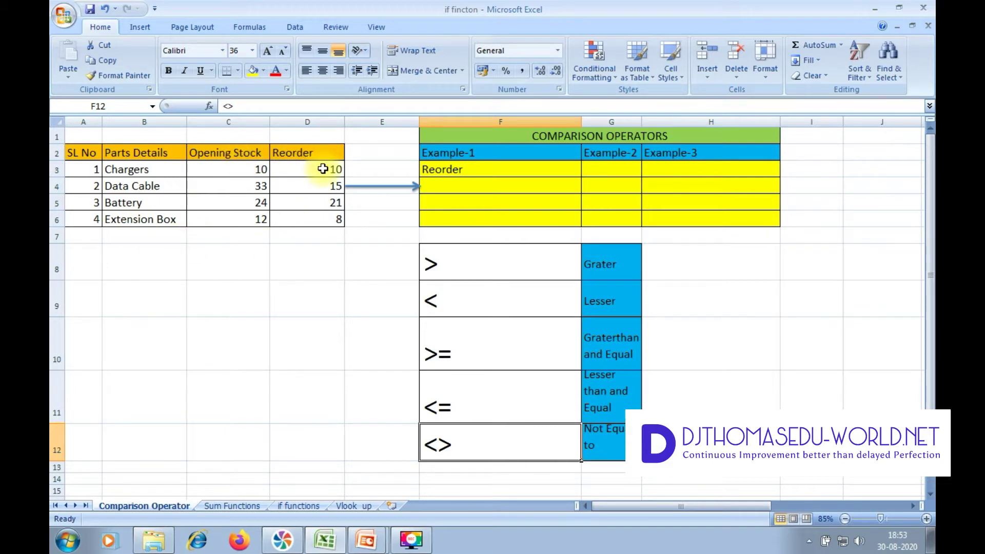
# Clear cell F3 and start a new IF formula there with the logical test C3<=D3.
pyautogui.click(528, 167)
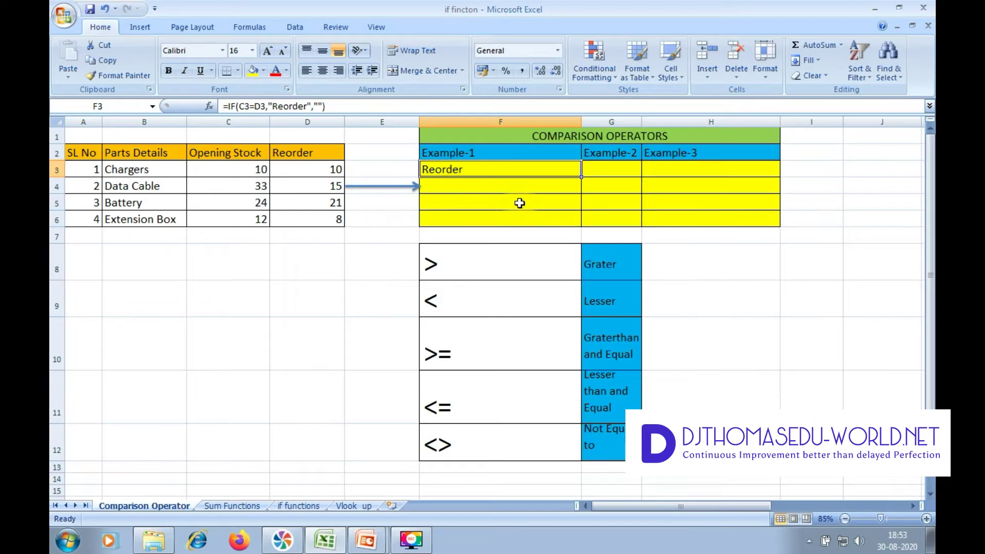
pyautogui.press('Delete')
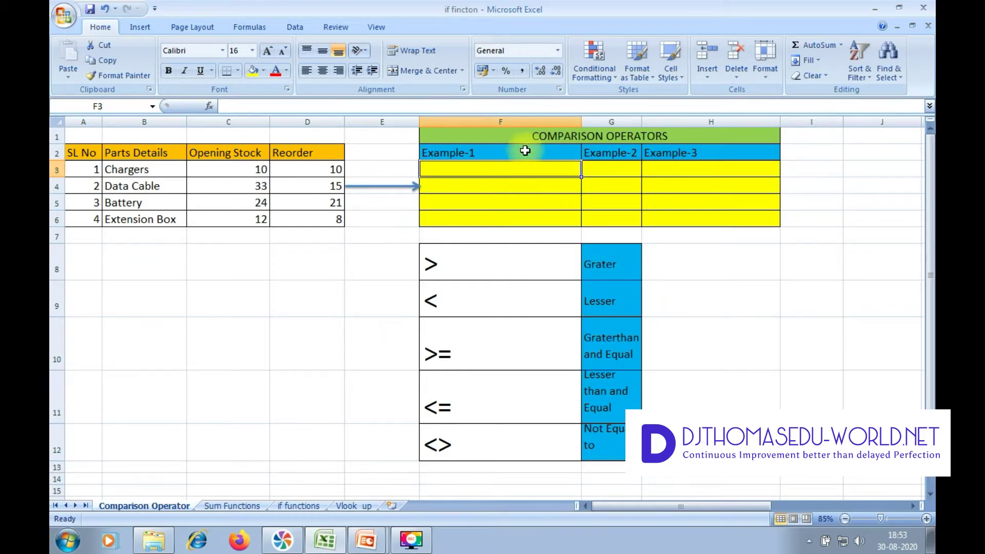
pyautogui.write('=fi')
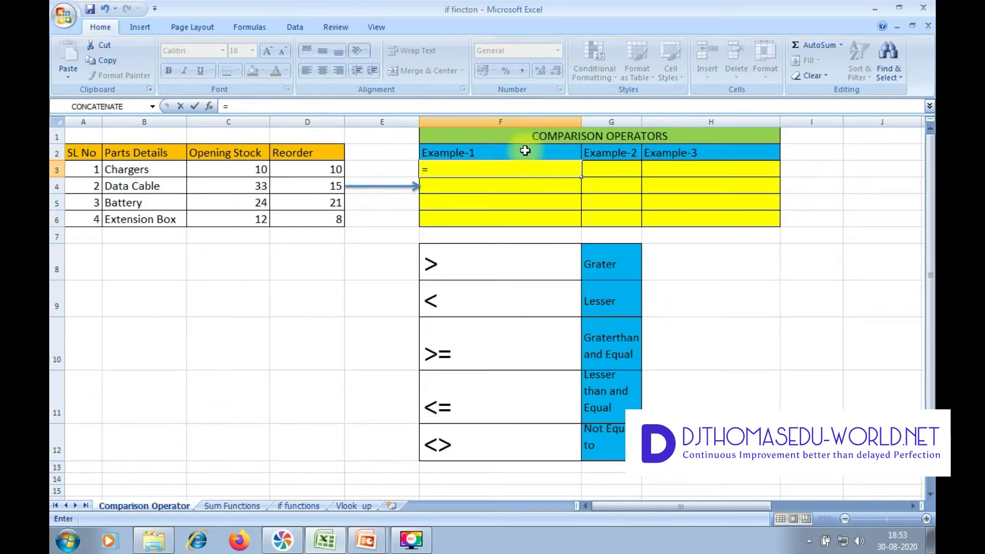
pyautogui.press('BackSpace')
pyautogui.press('BackSpace')
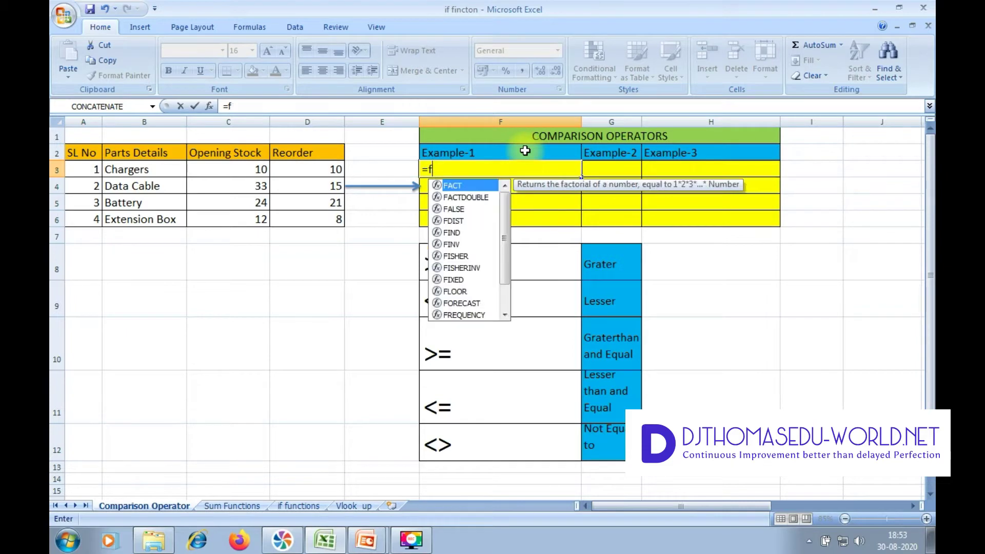
pyautogui.write('if')
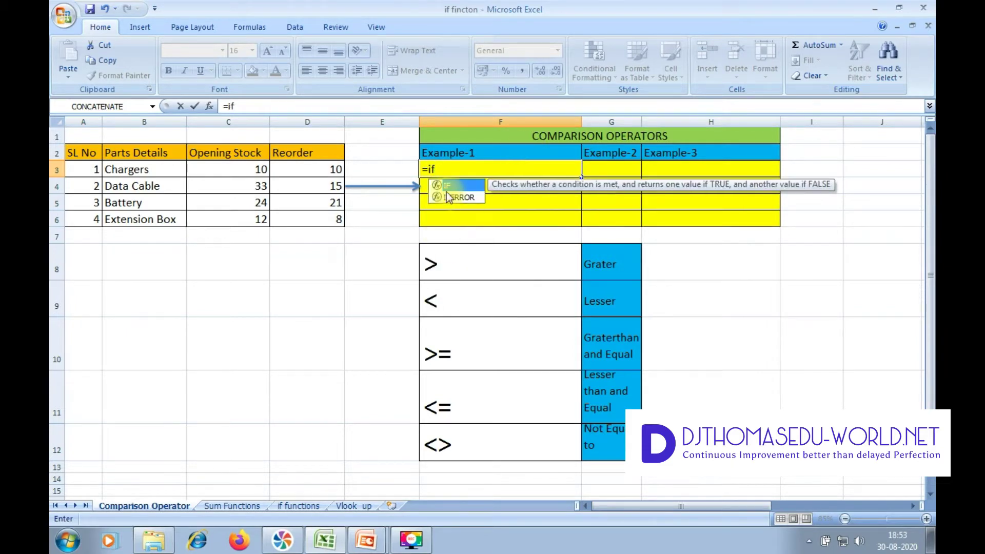
pyautogui.doubleClick(447, 184)
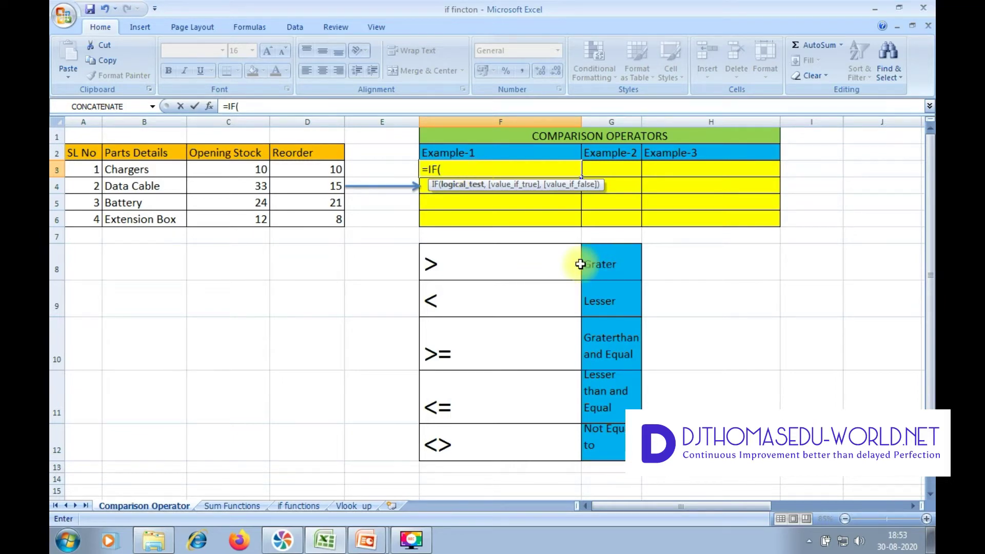
pyautogui.click(225, 171)
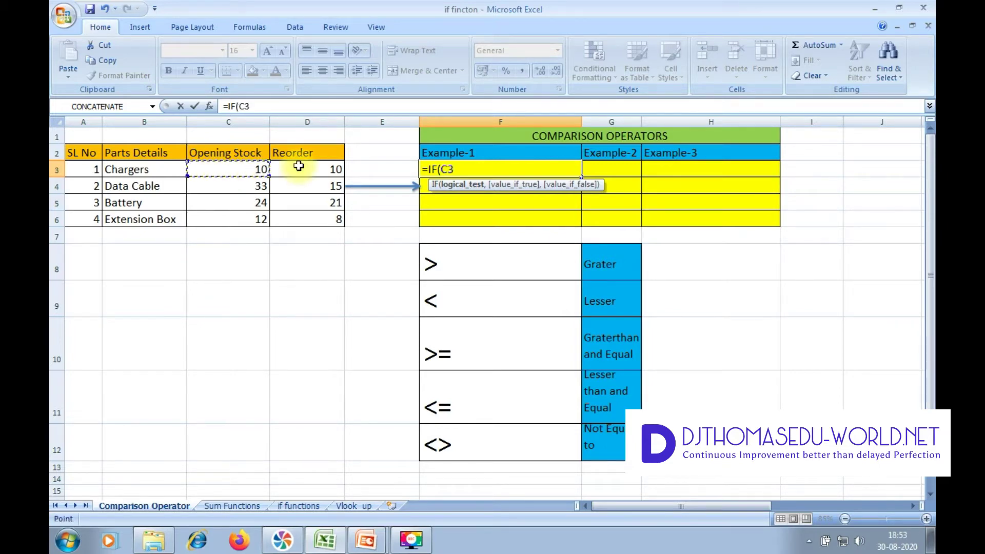
pyautogui.write('<=')
pyautogui.click(304, 174)
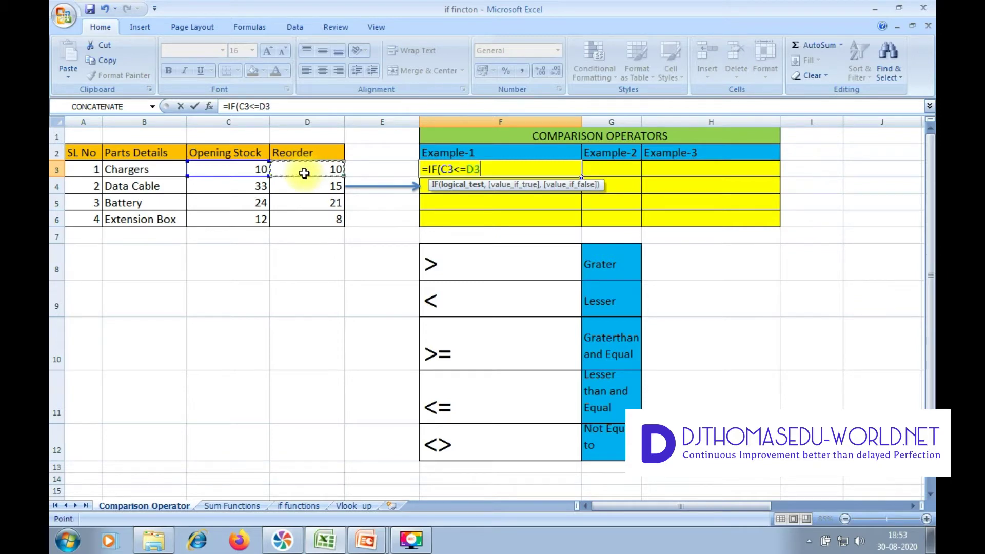
# Complete the F3 formula to return "Reorder" when true and empty text "" when false.
pyautogui.write(',')
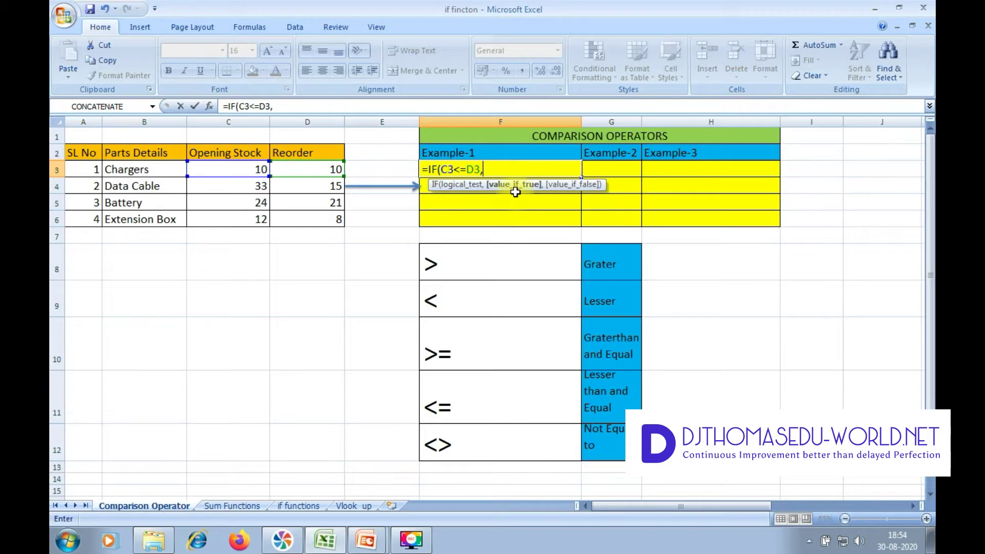
pyautogui.write('"Reorder')
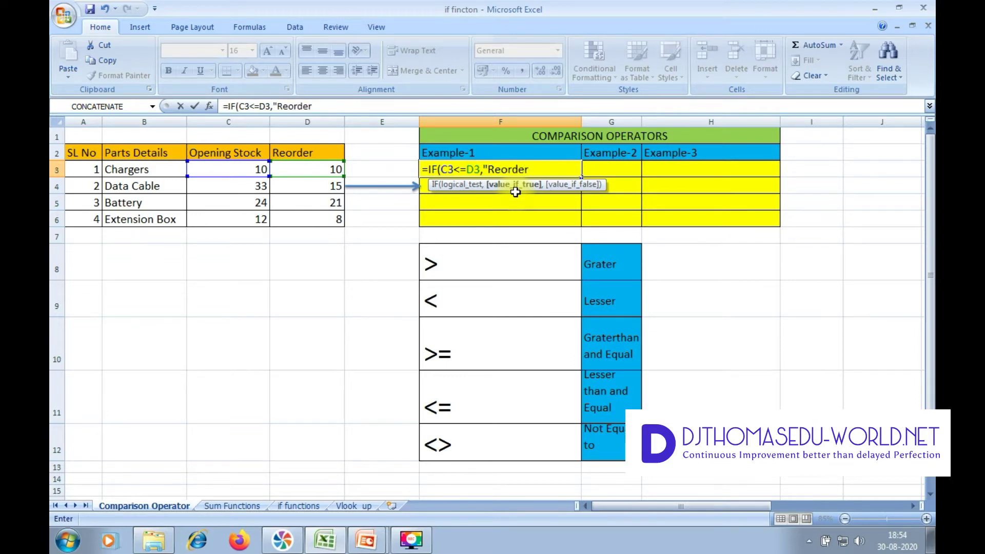
pyautogui.write('",')
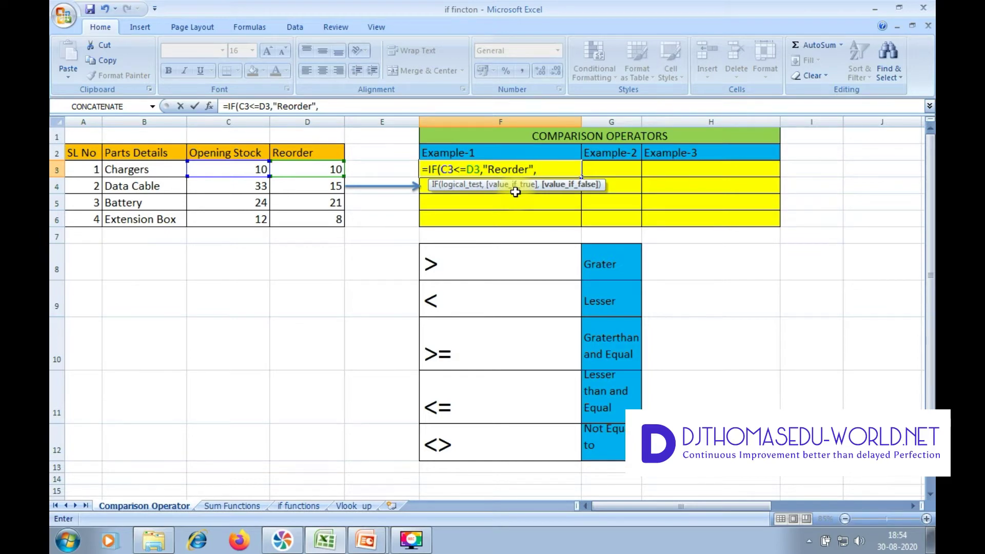
pyautogui.write('"")')
pyautogui.press('Return')
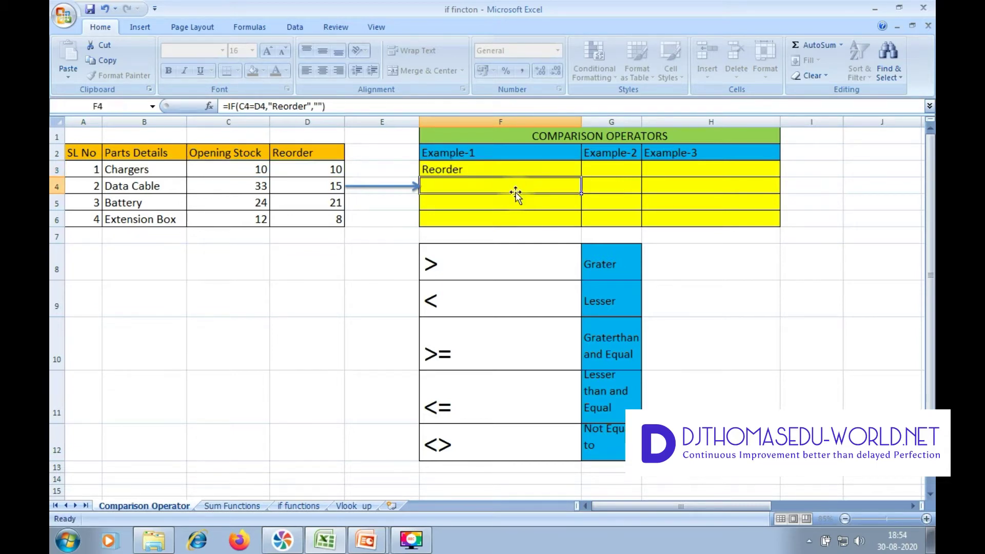
# Fill the F3 formula down the Example-1 column through F6.
pyautogui.click(550, 167)
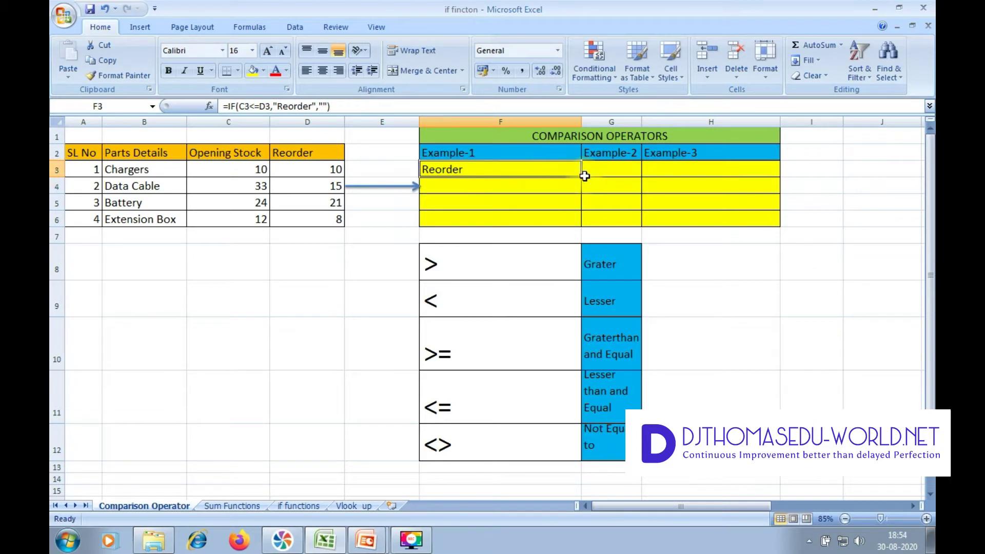
pyautogui.moveTo(581, 184); pyautogui.dragTo(580, 226)
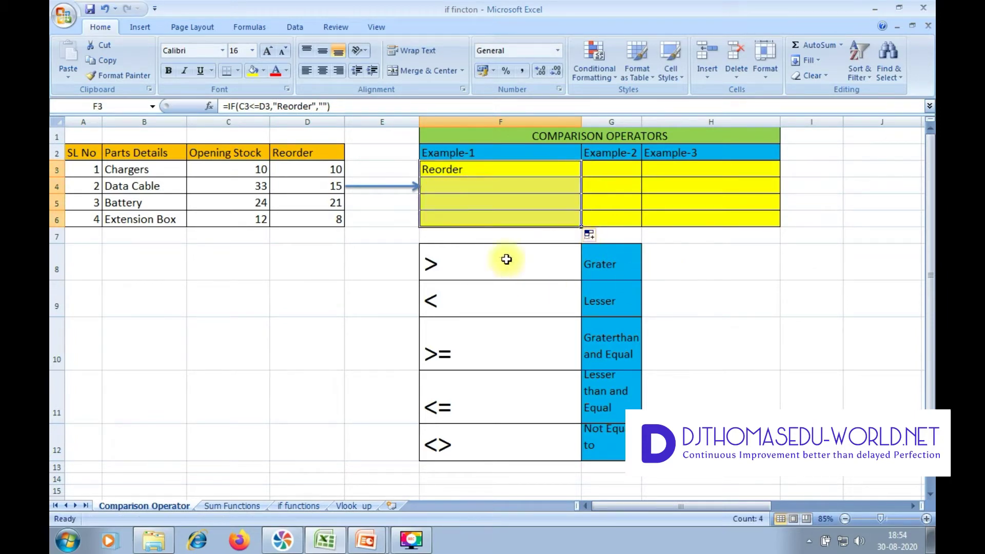
pyautogui.click(293, 268)
# Review the IF formula in F3 with its referenced cells, and its copy in F4.
pyautogui.click(444, 170)
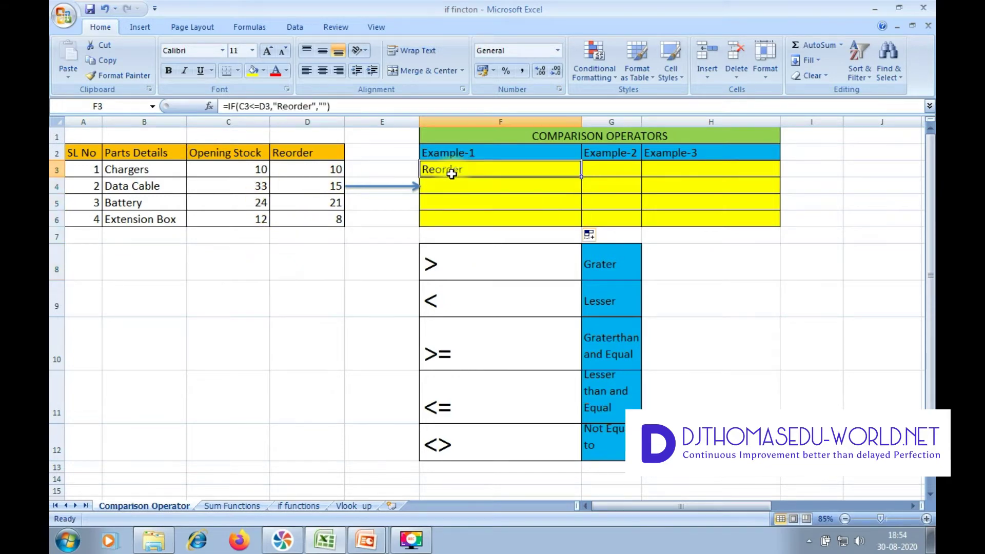
pyautogui.click(390, 107)
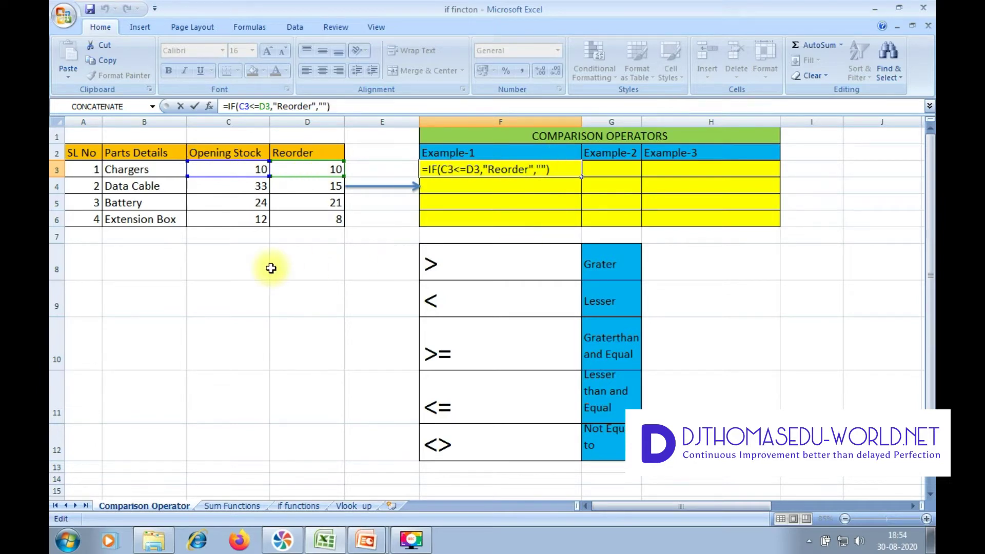
pyautogui.hotkey('ctrl', 'Return')
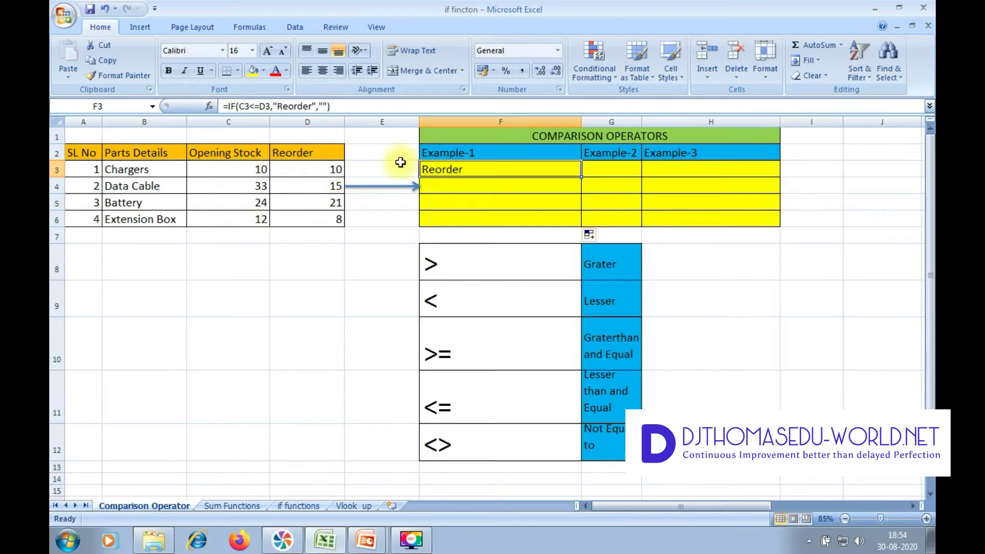
pyautogui.press('Down')
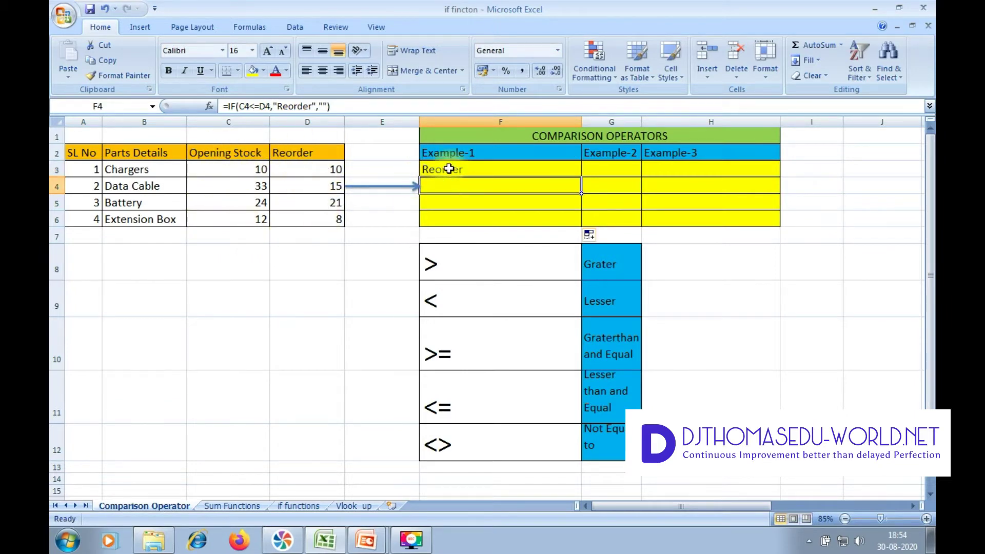
# Start an IF formula in cell G3 under Example-2 with the logical test C3>=D3.
pyautogui.click(604, 172)
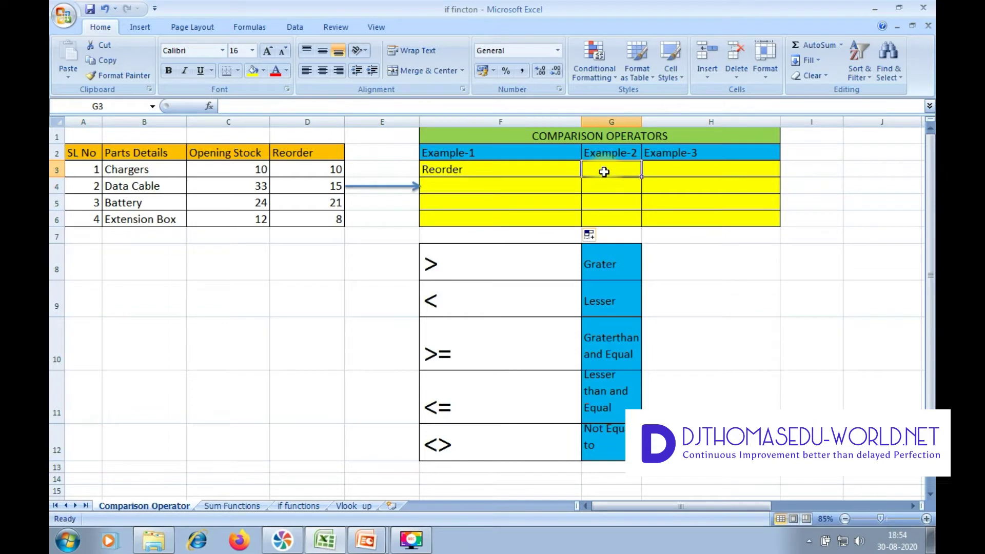
pyautogui.write('=fi')
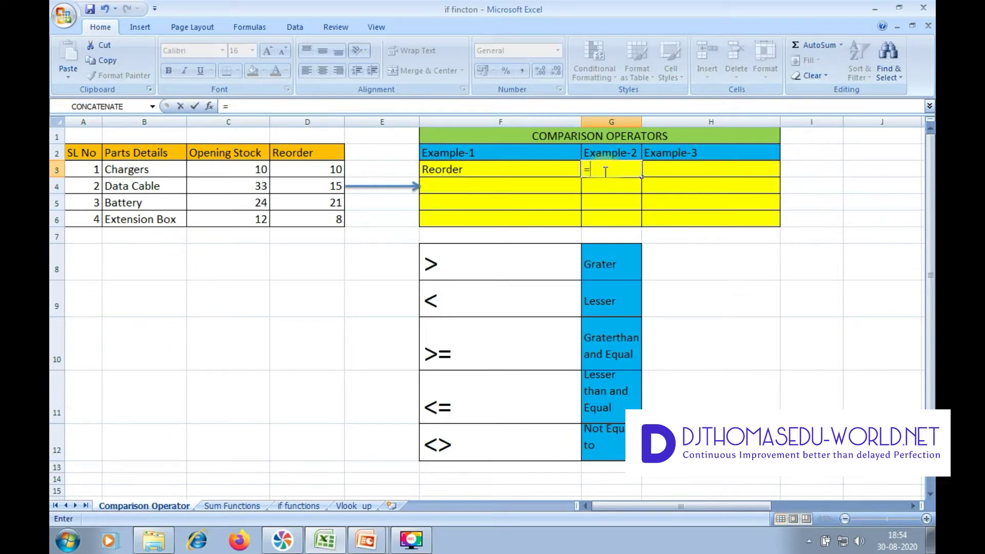
pyautogui.press('BackSpace')
pyautogui.press('BackSpace')
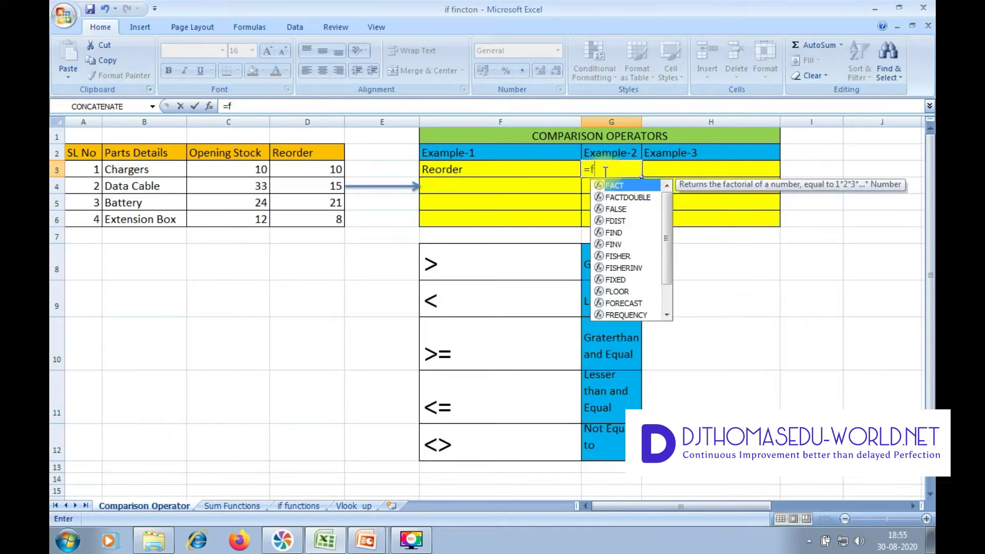
pyautogui.write('if')
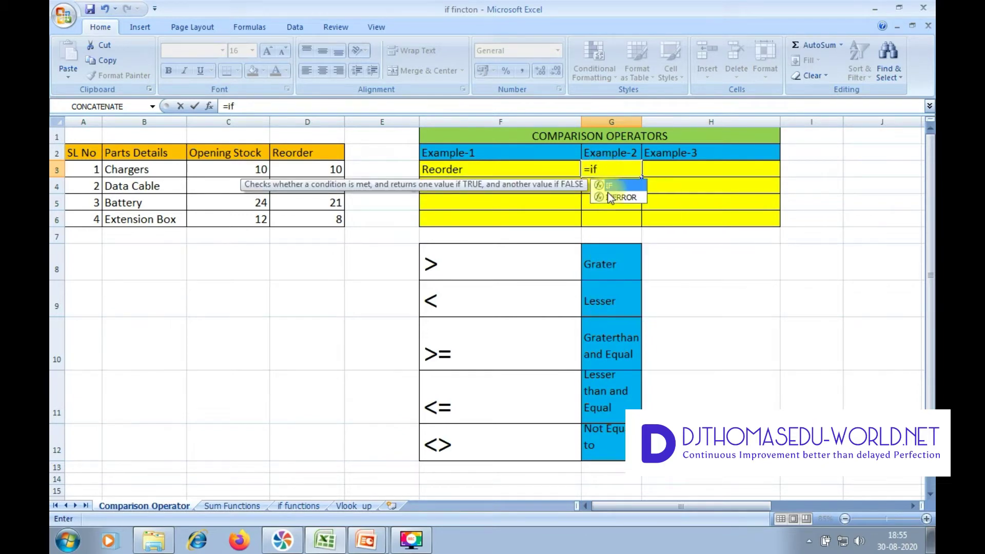
pyautogui.doubleClick(614, 185)
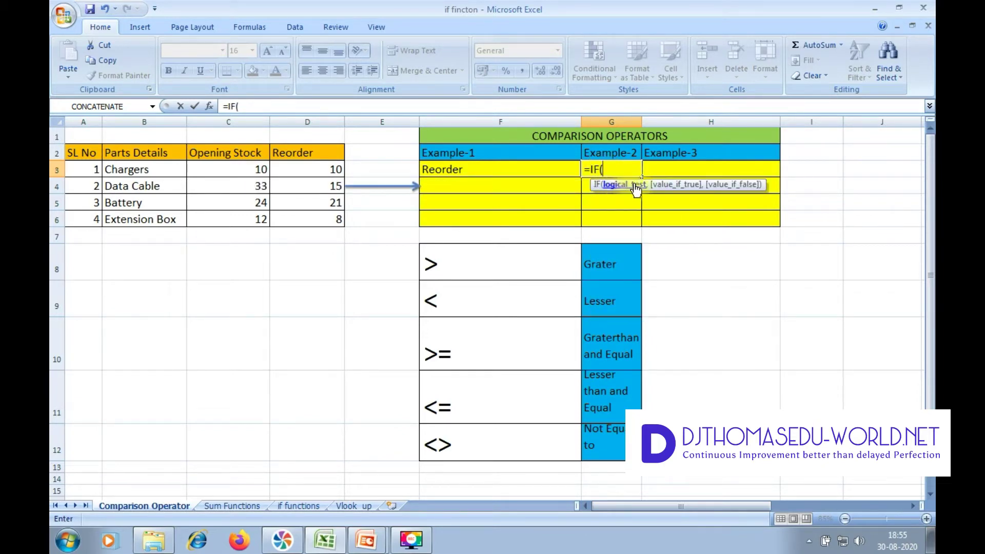
pyautogui.click(238, 169)
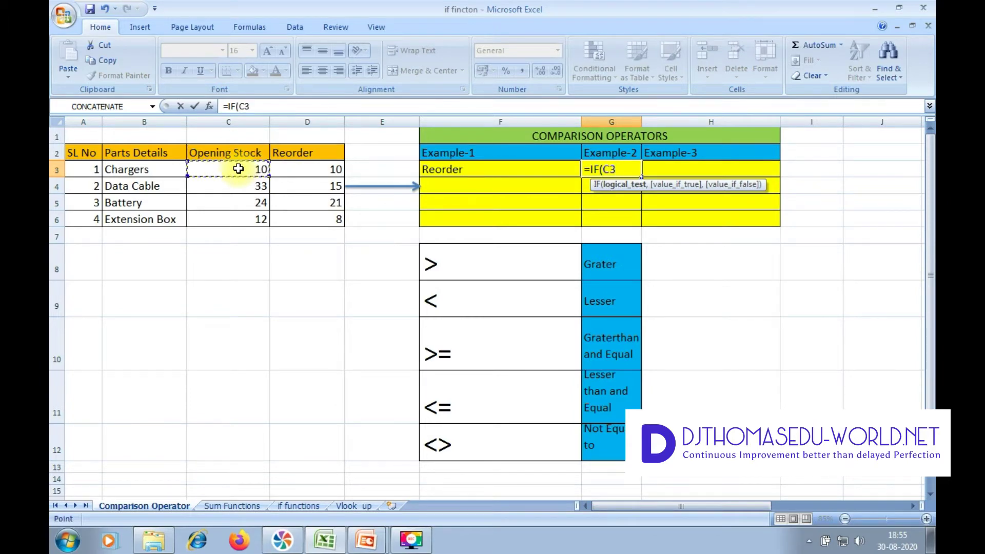
pyautogui.write('>=')
pyautogui.click(304, 170)
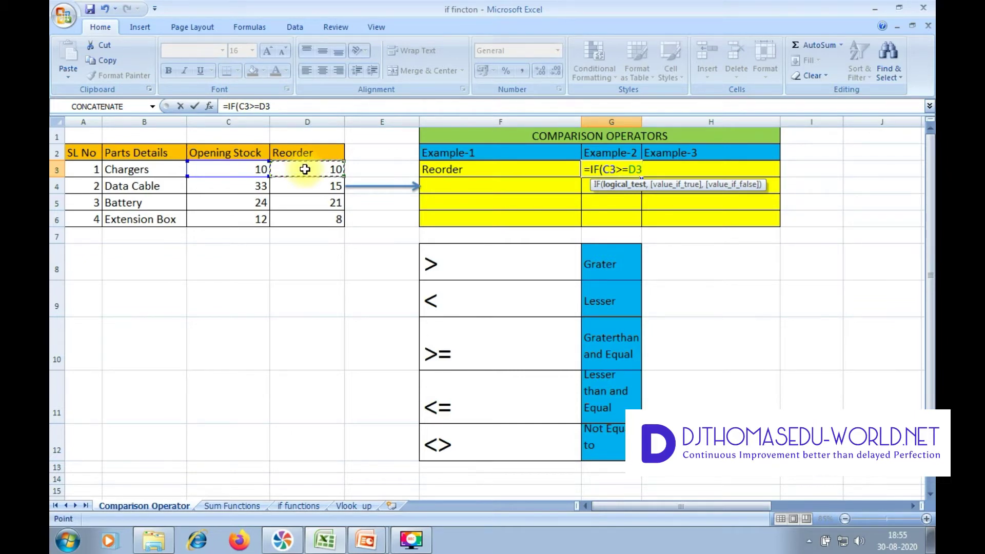
# Finish the G3 formula so it returns "Reorder" when true and empty text "" when false.
pyautogui.write(',')
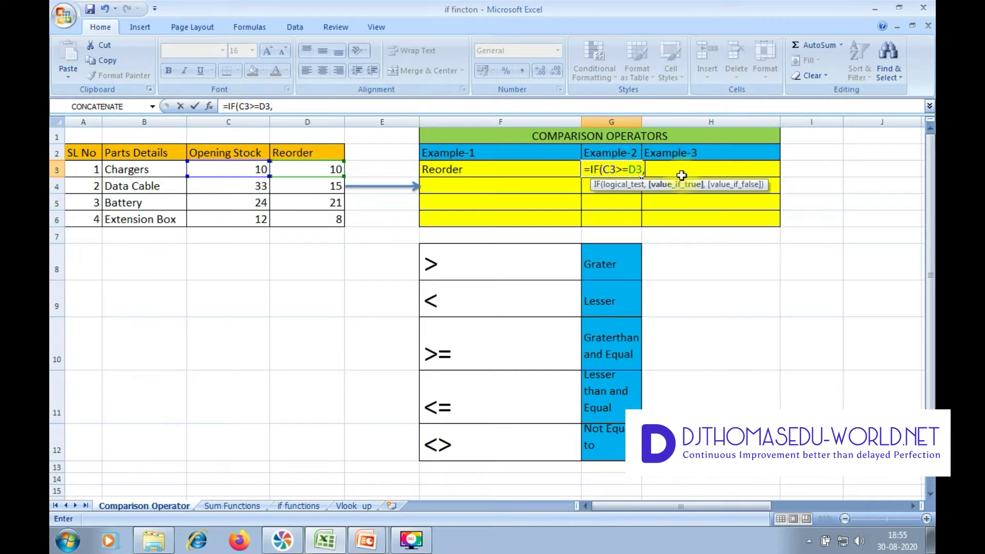
pyautogui.write('"Reo')
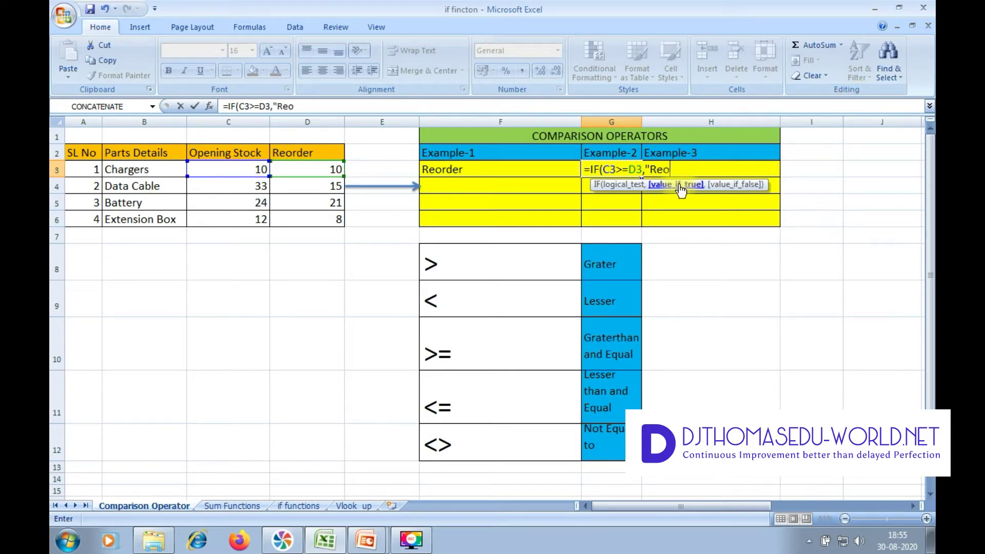
pyautogui.write('rder",')
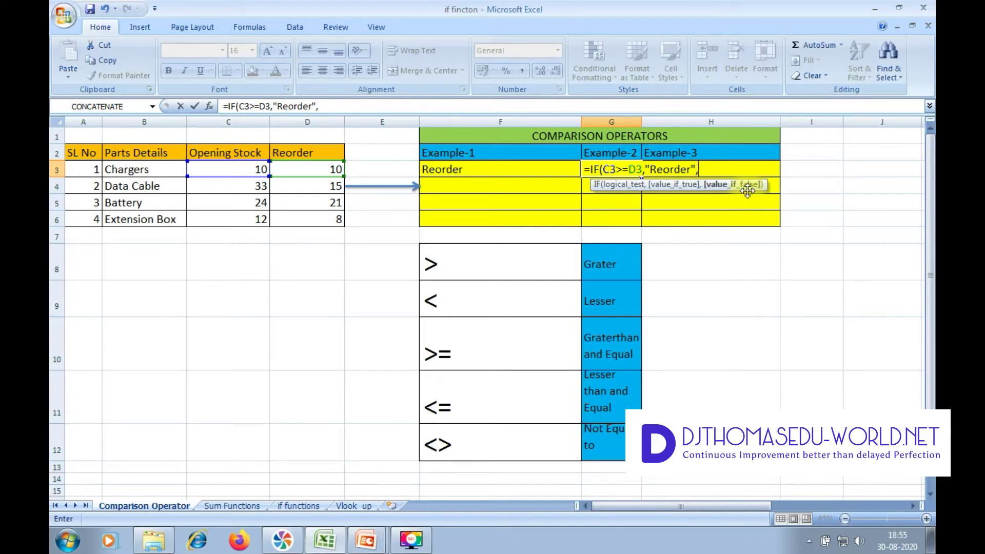
pyautogui.write('"")')
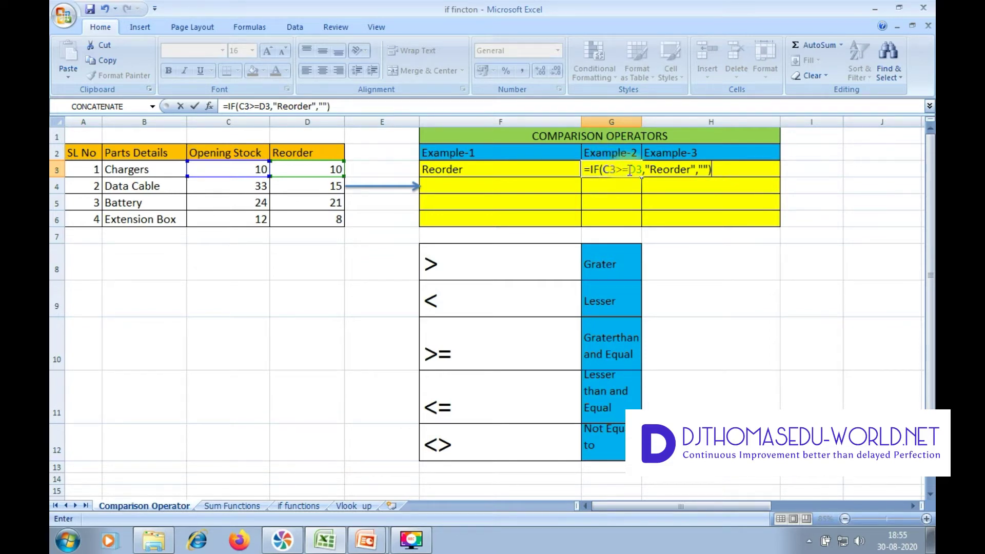
pyautogui.press('Return')
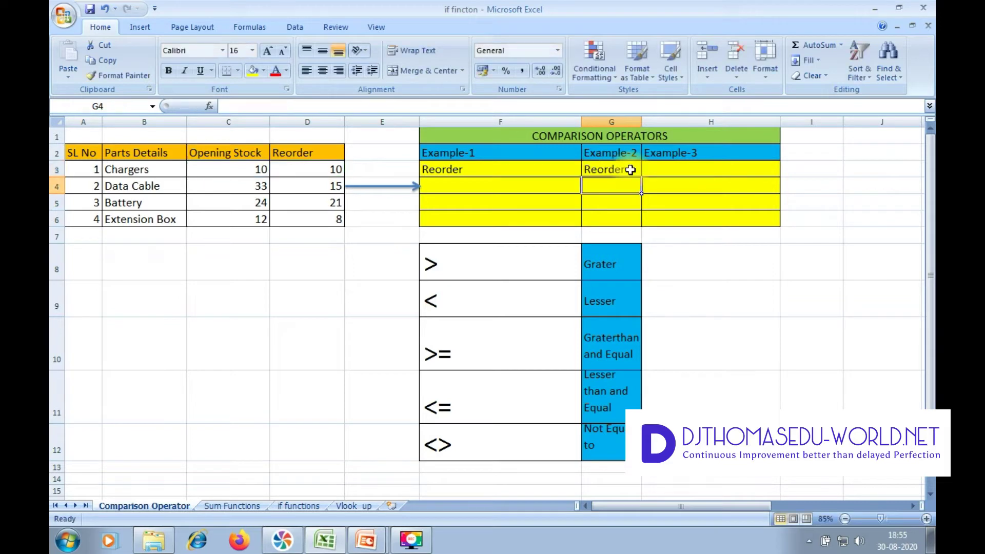
# Fill the G3 formula down the Example-2 column through G6.
pyautogui.click(630, 170)
pyautogui.moveTo(643, 177); pyautogui.dragTo(638, 227)
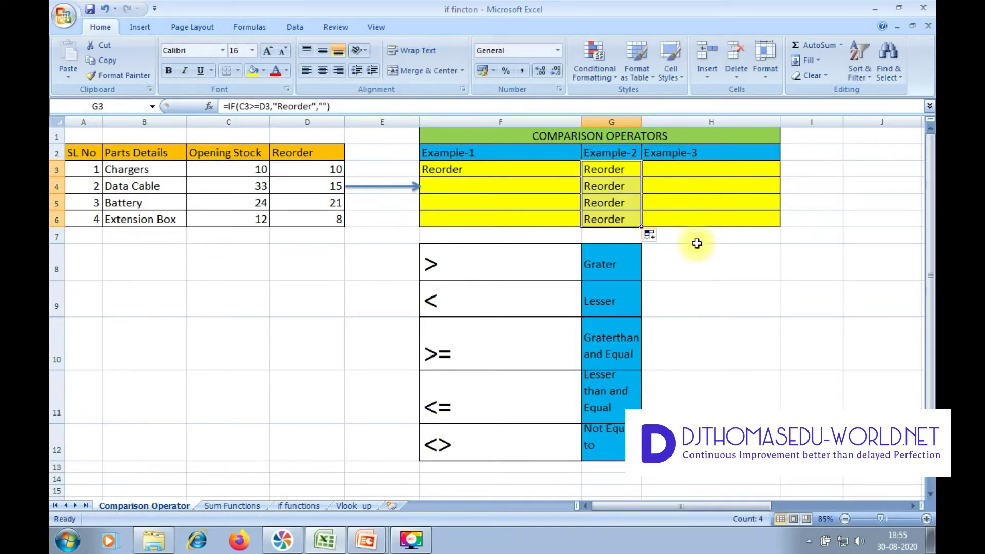
pyautogui.click(716, 279)
# Compare the Opening Stock values in C3:C6 with the Reorder values in column D.
pyautogui.click(253, 169)
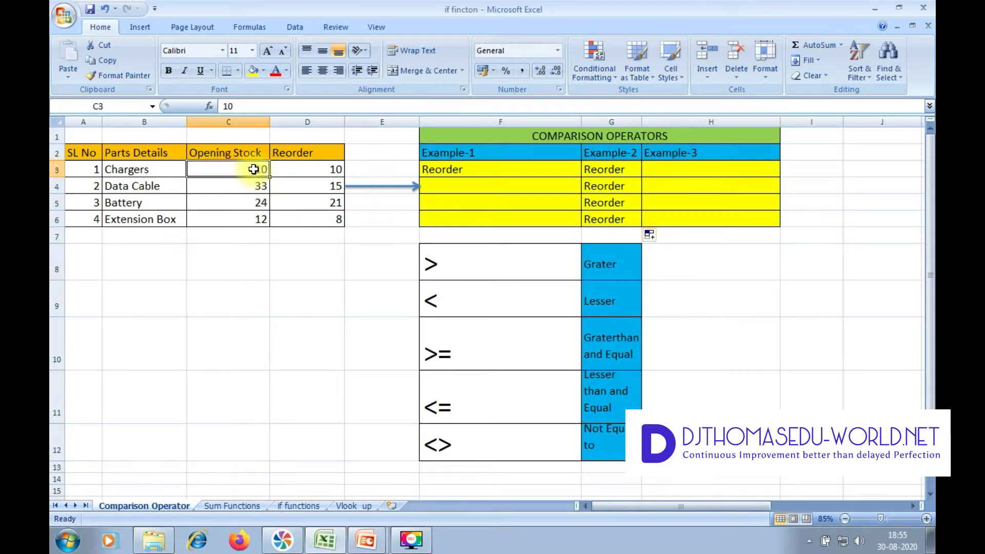
pyautogui.moveTo(253, 169); pyautogui.dragTo(253, 219)
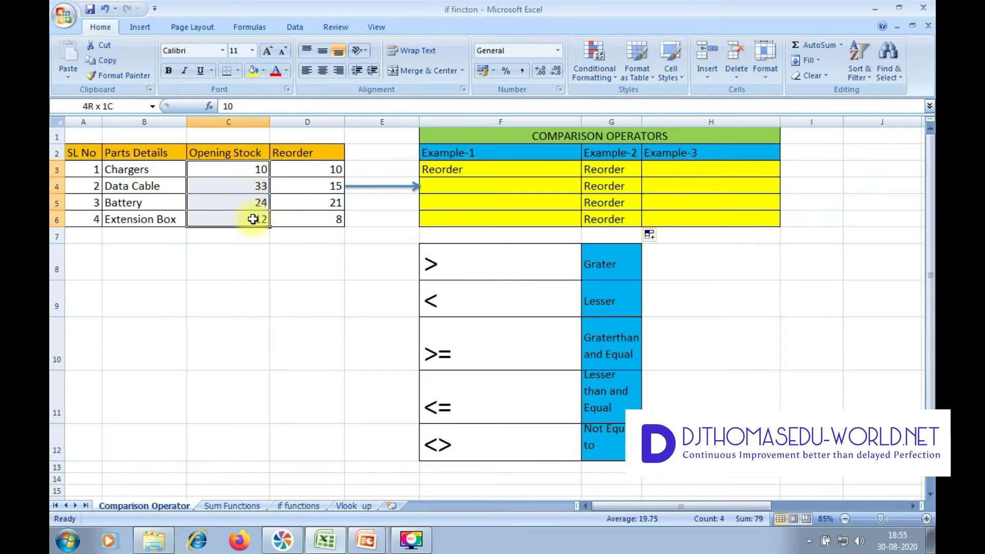
pyautogui.moveTo(253, 219); pyautogui.dragTo(252, 219)
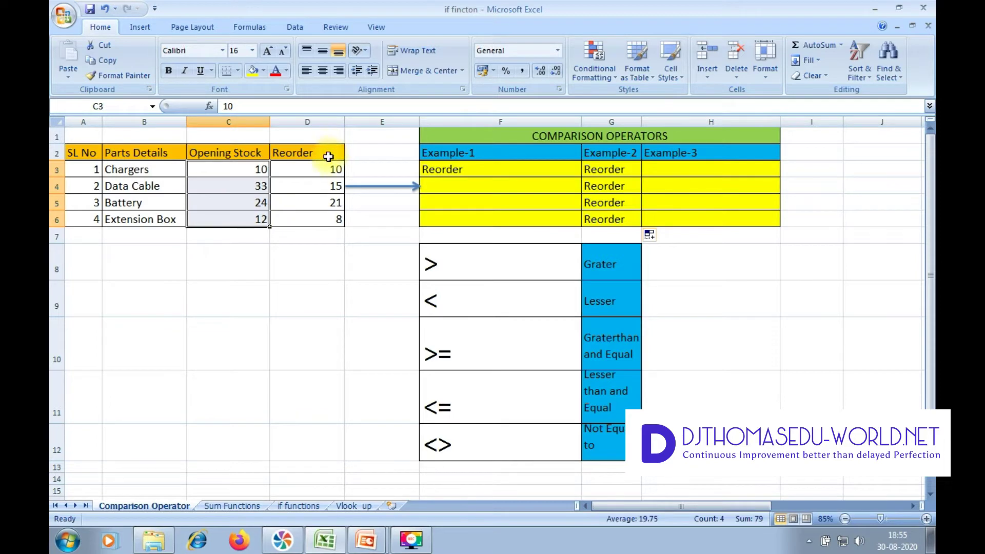
pyautogui.click(323, 221)
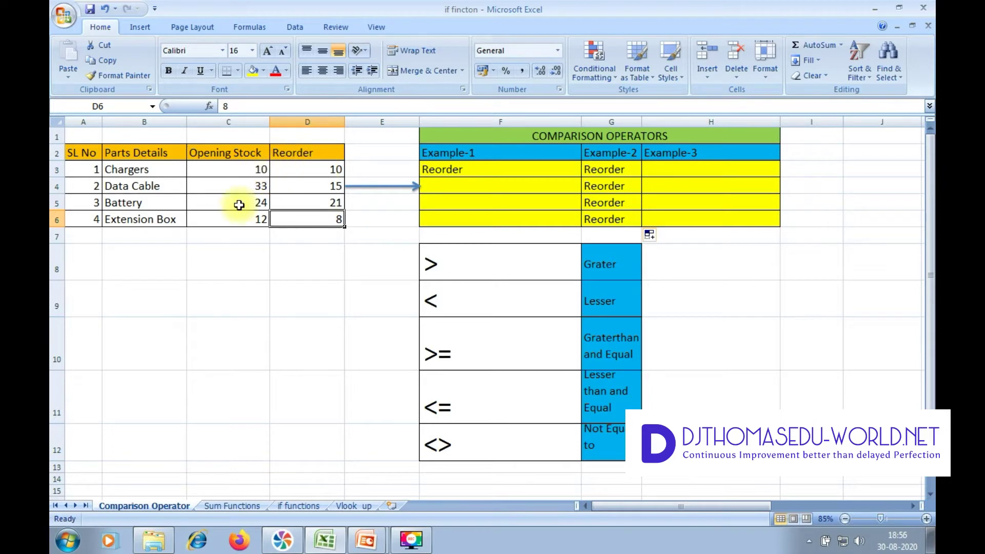
# Check the Chargers row's Opening Stock and Reorder values against its Example-2 formula in G3.
pyautogui.click(242, 171)
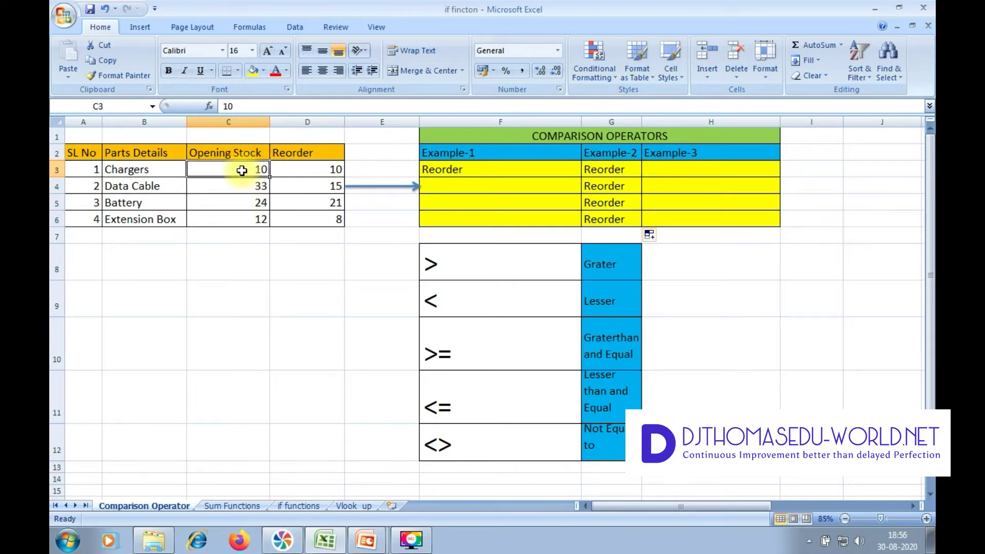
pyautogui.click(336, 177)
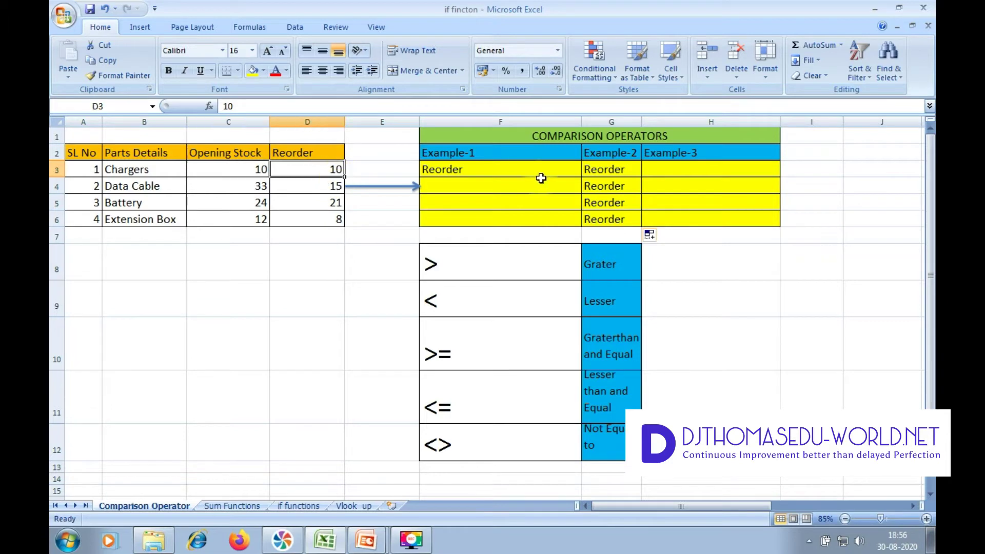
pyautogui.click(620, 173)
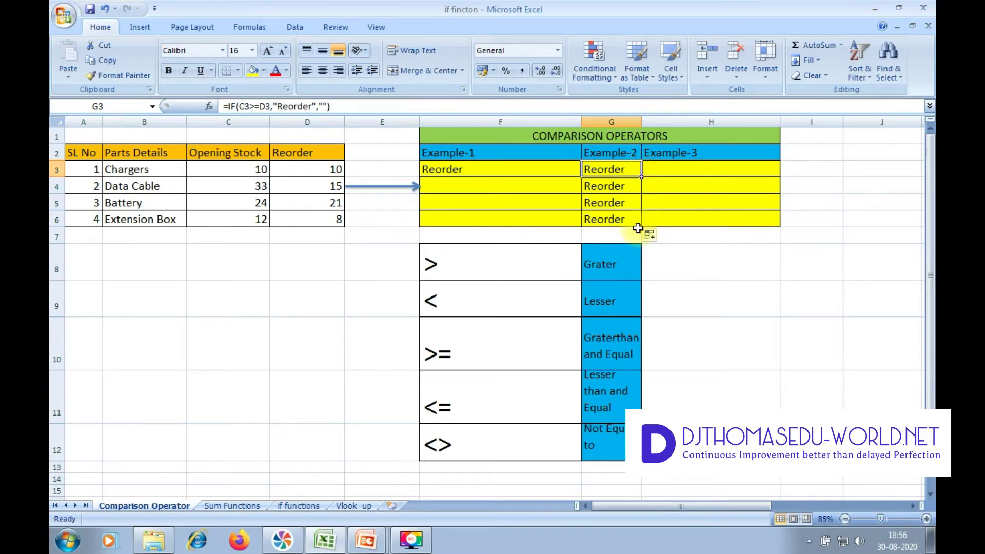
# Start an IF formula in cell H3 under Example-3 with the logical test C3<>D3.
pyautogui.click(692, 174)
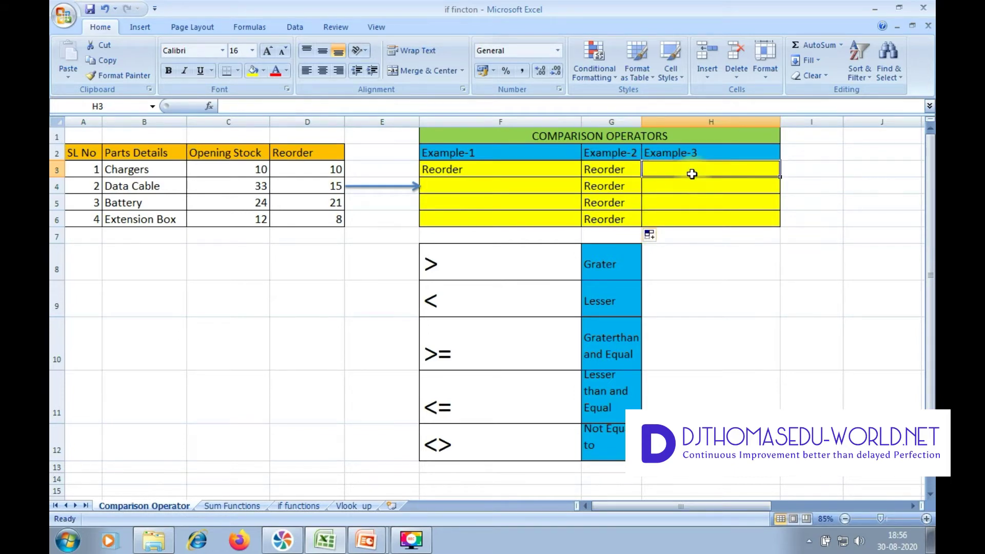
pyautogui.write('=')
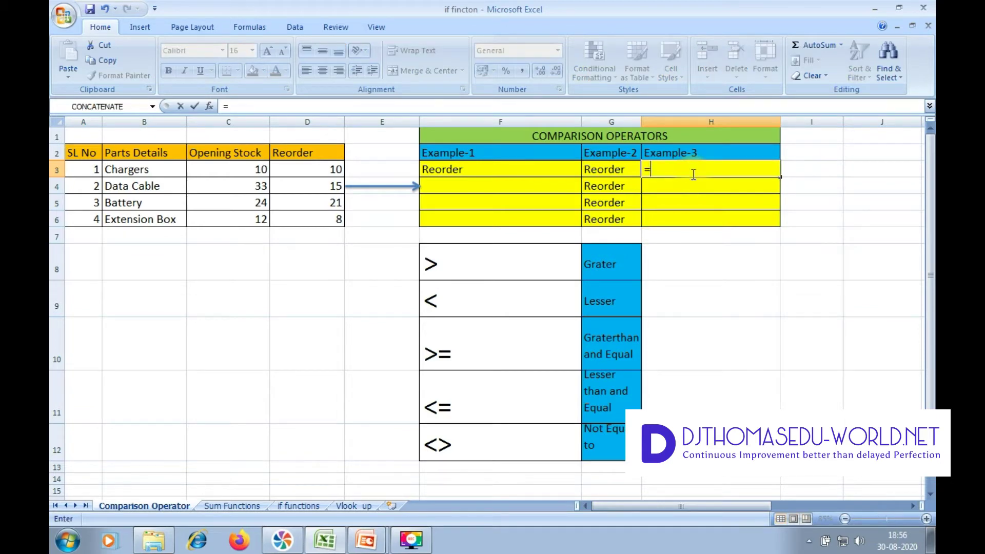
pyautogui.write('f')
pyautogui.press('BackSpace')
pyautogui.write('if')
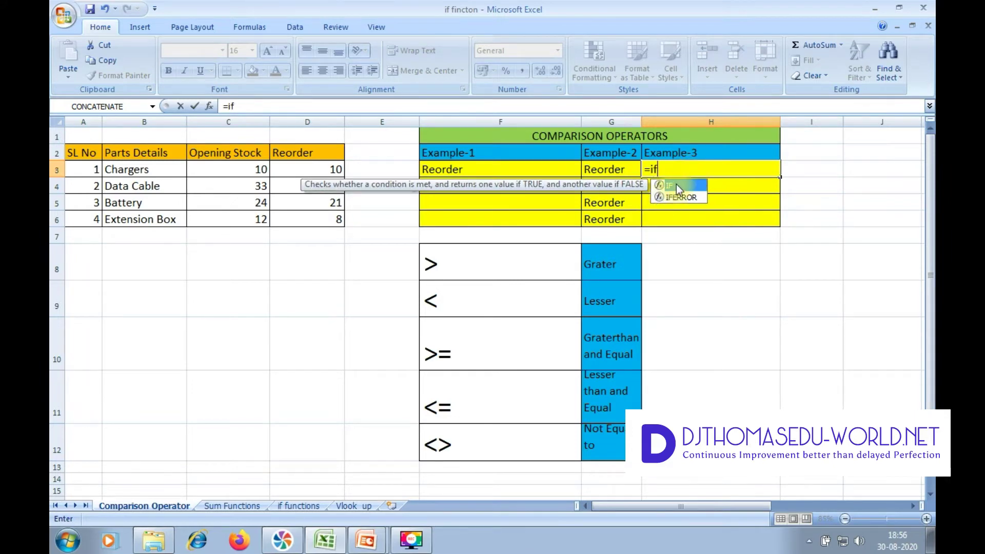
pyautogui.doubleClick(676, 184)
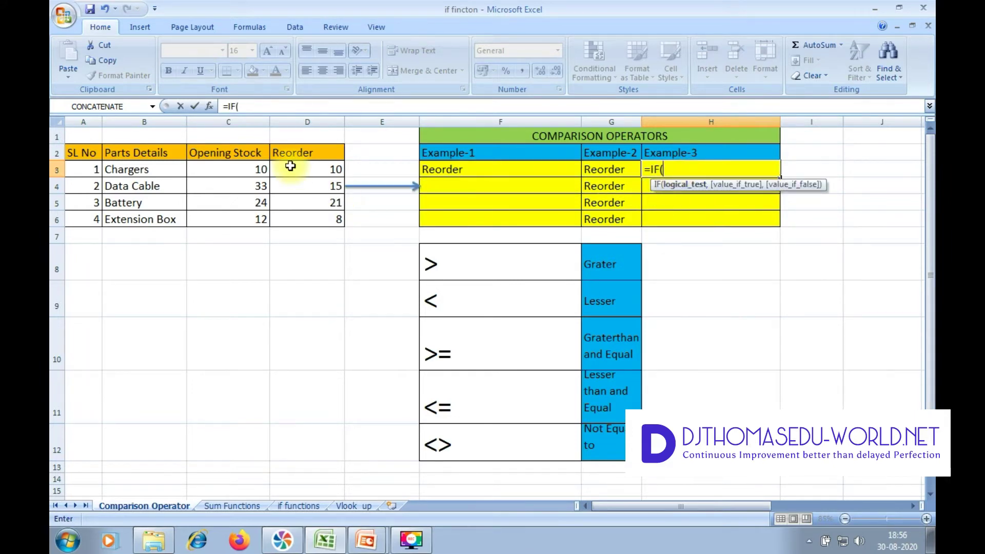
pyautogui.click(263, 166)
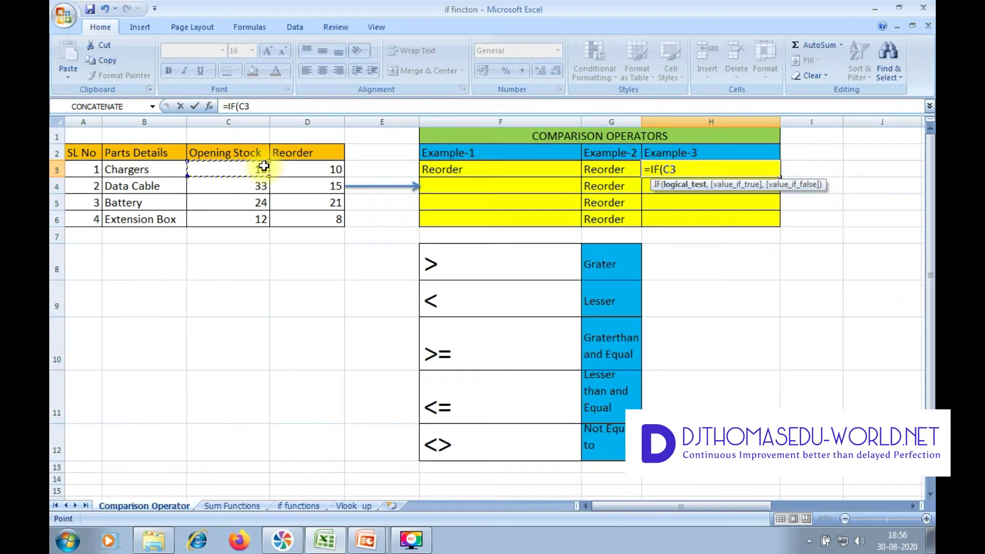
pyautogui.write('<>')
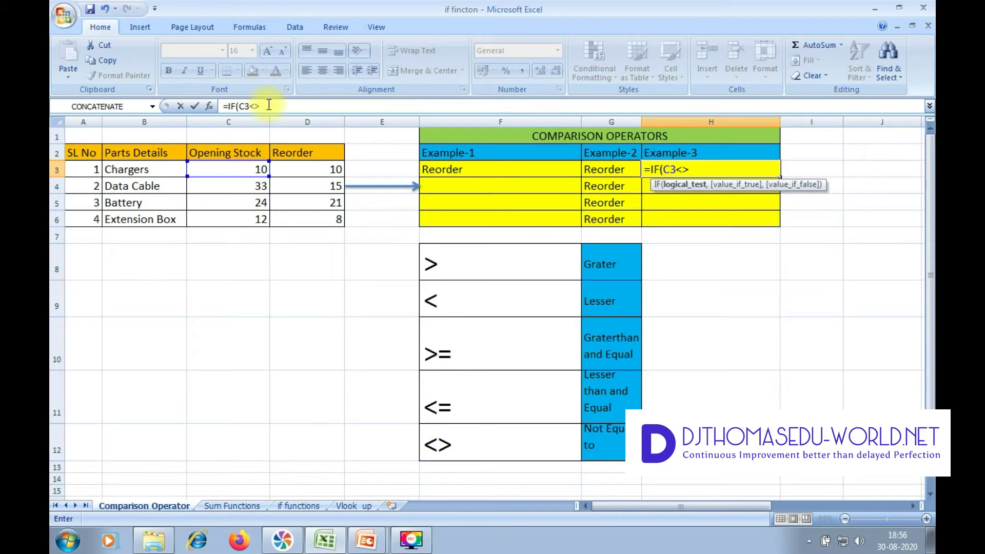
pyautogui.click(294, 169)
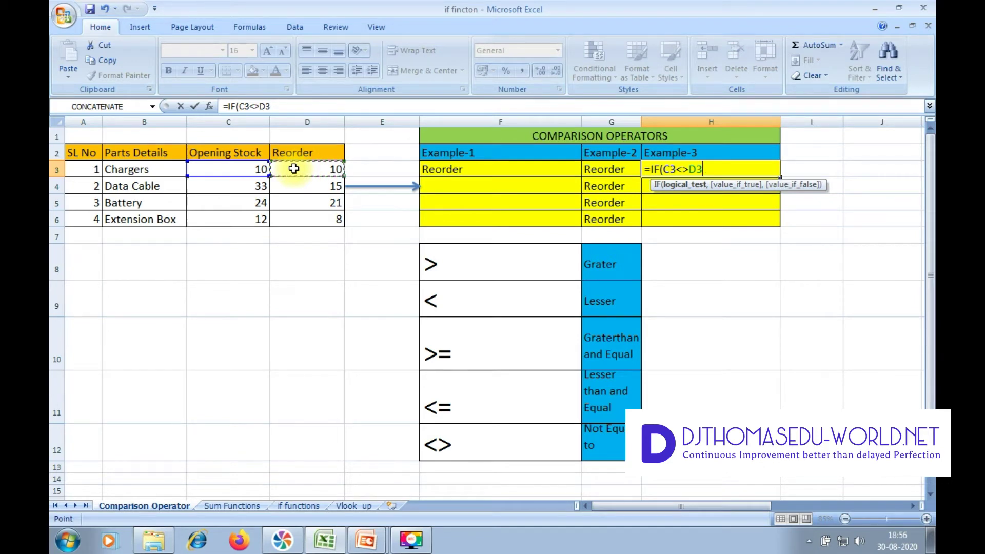
# Finish the H3 formula with "Reorder" when true and empty text "" when false, and fill it down through H6.
pyautogui.write(',')
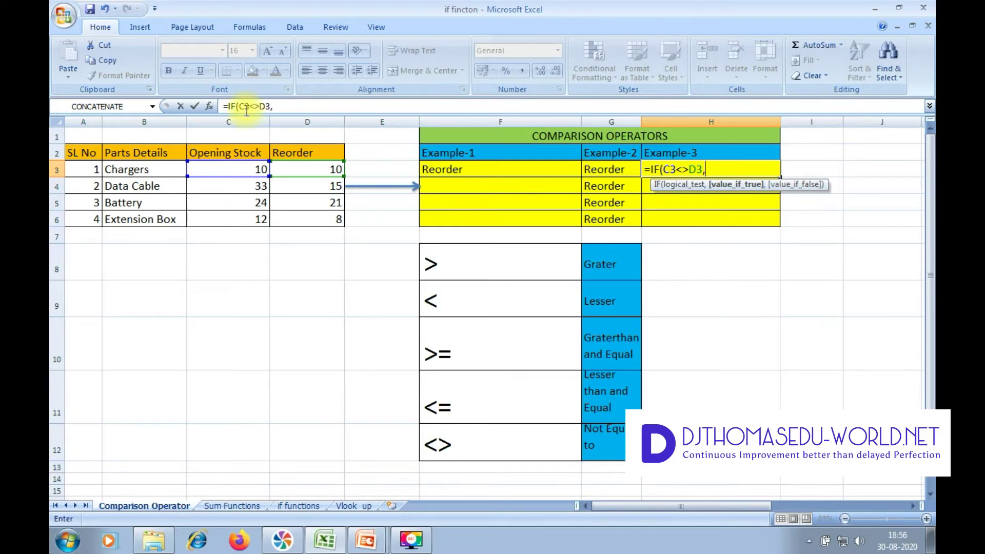
pyautogui.click(283, 106)
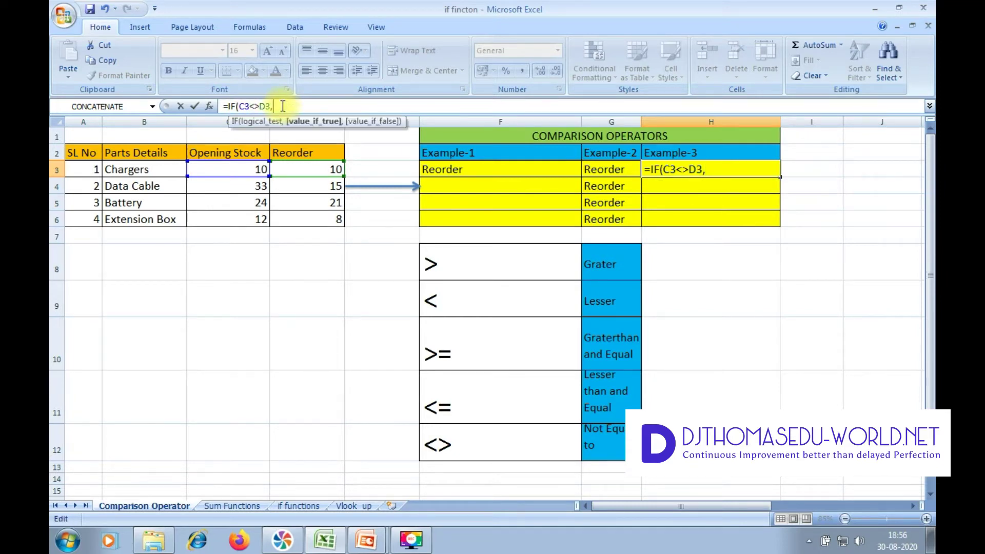
pyautogui.write('"Reorder","')
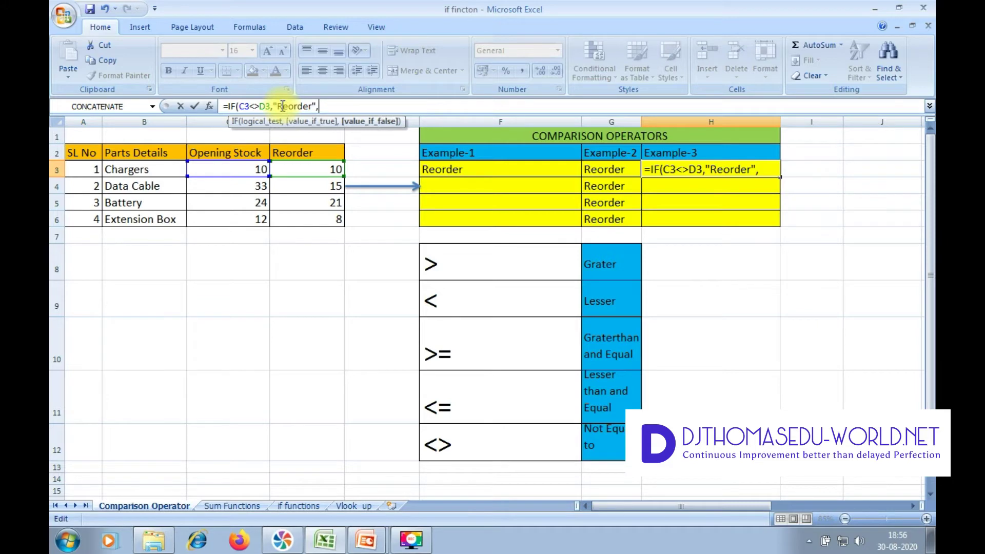
pyautogui.write('")')
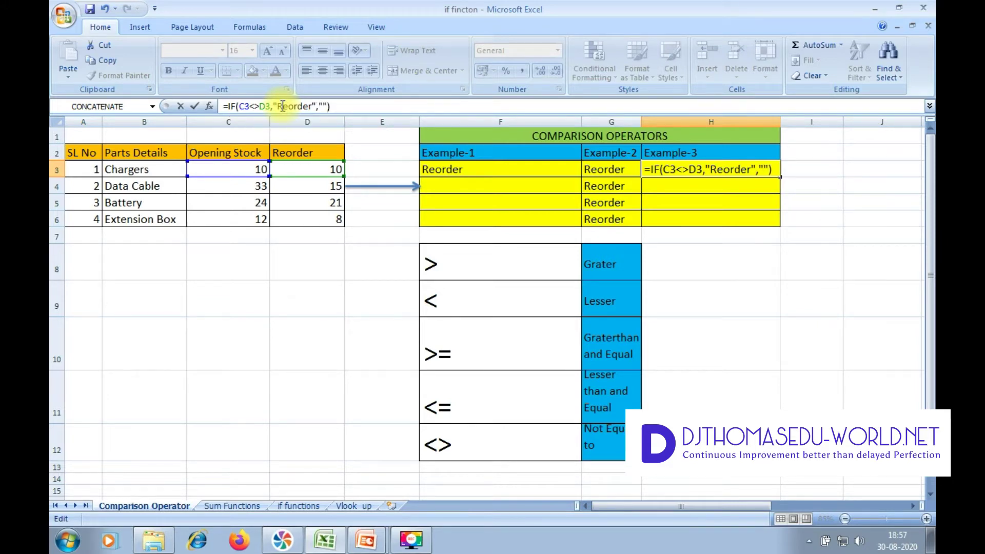
pyautogui.press('Return')
pyautogui.click(689, 168)
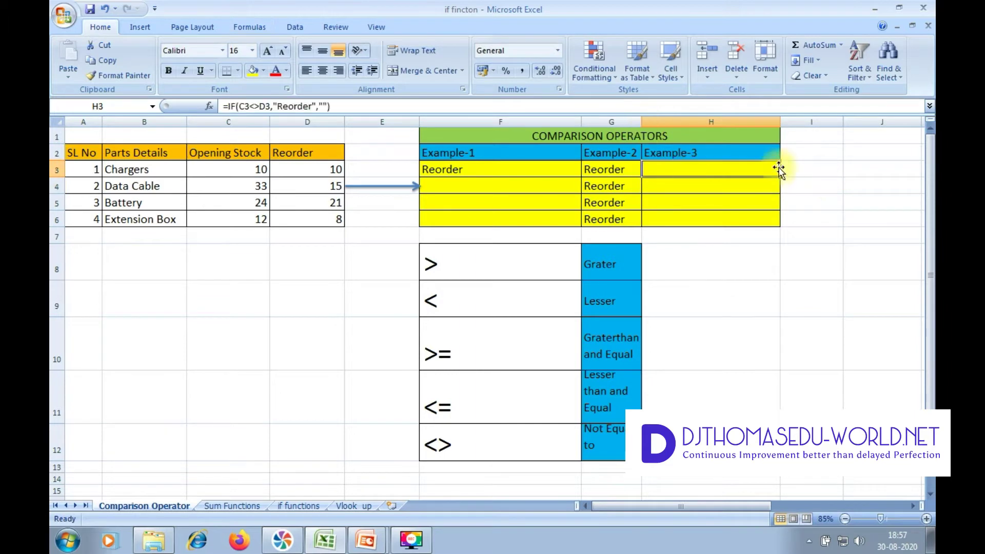
pyautogui.moveTo(780, 177); pyautogui.dragTo(780, 221)
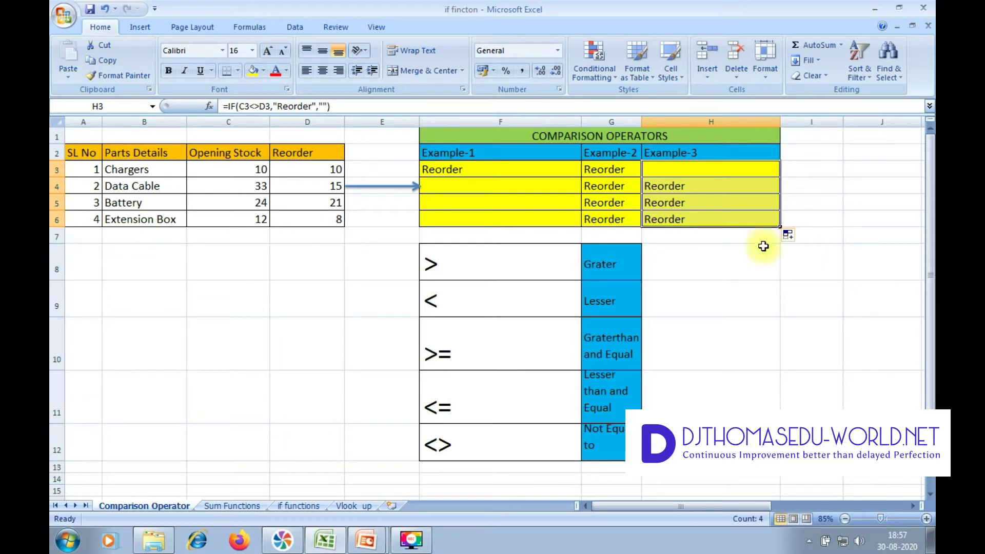
# Compare the Example-3 formulas in H3 and H4 with the Opening Stock and Reorder values in rows 3 to 6.
pyautogui.click(733, 168)
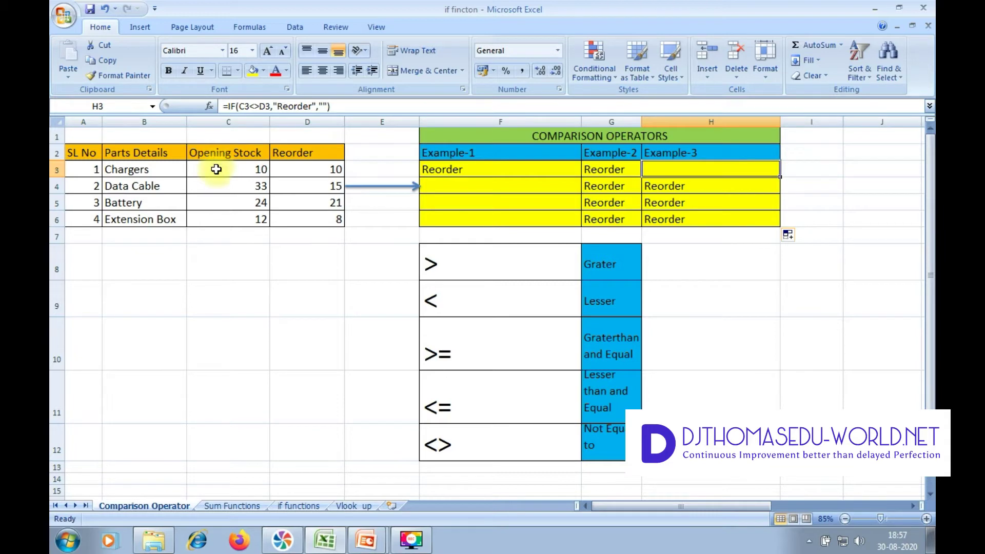
pyautogui.click(241, 170)
pyautogui.click(308, 166)
pyautogui.click(233, 171)
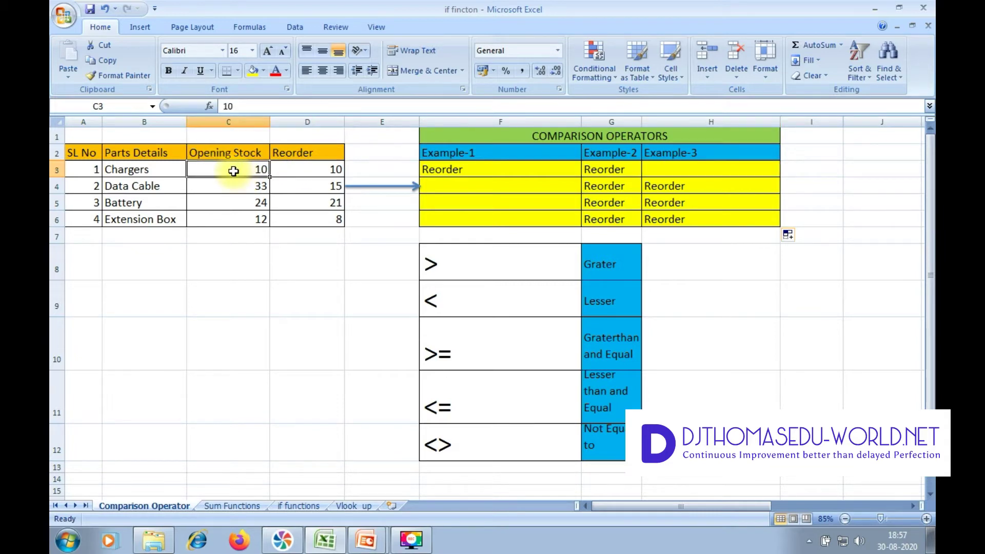
pyautogui.click(307, 168)
pyautogui.click(231, 167)
pyautogui.click(329, 167)
pyautogui.click(708, 173)
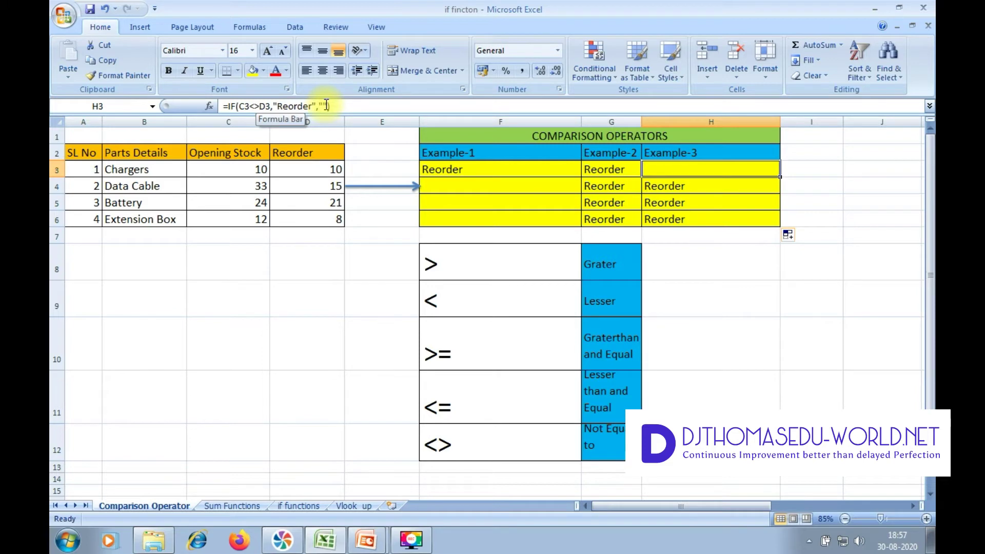
pyautogui.click(699, 185)
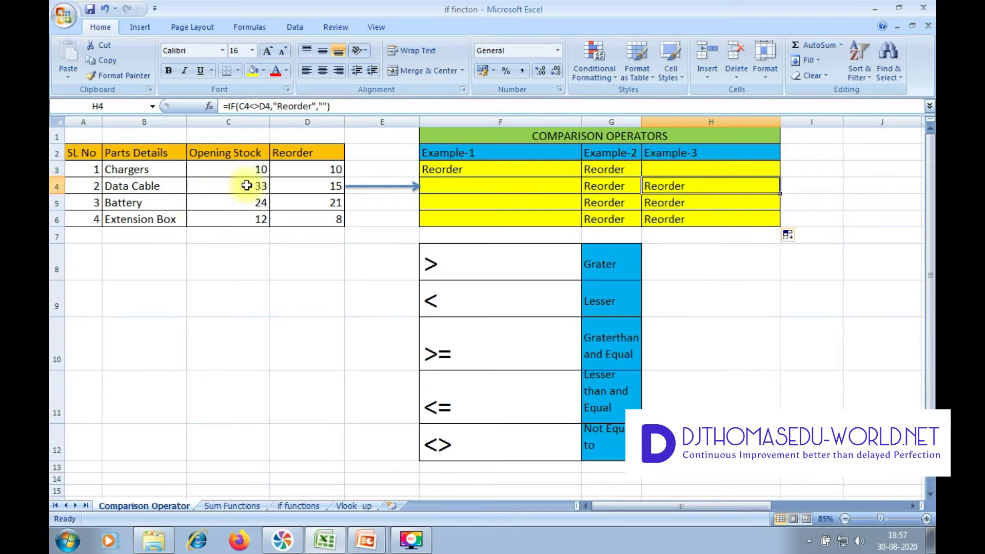
pyautogui.moveTo(238, 185); pyautogui.dragTo(238, 221)
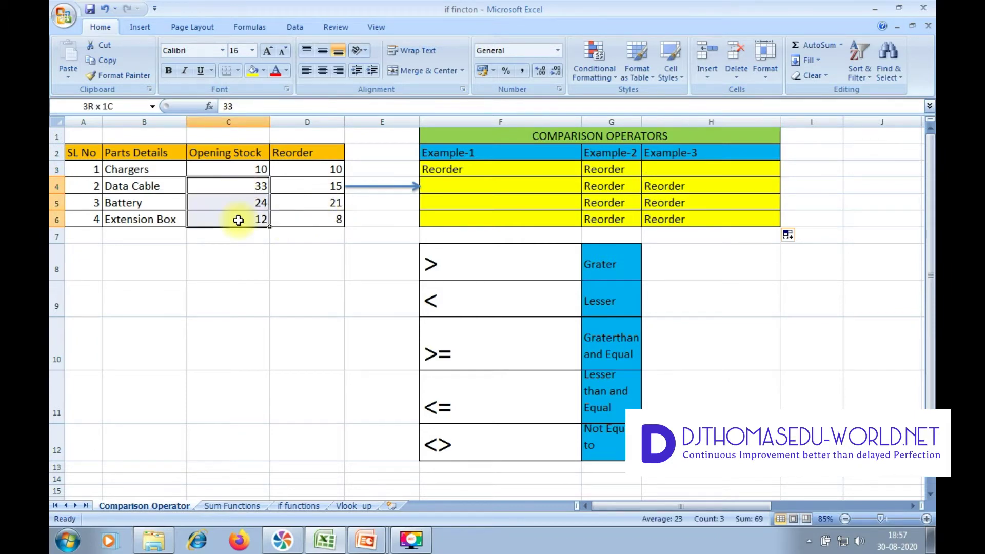
pyautogui.moveTo(308, 201); pyautogui.dragTo(307, 217)
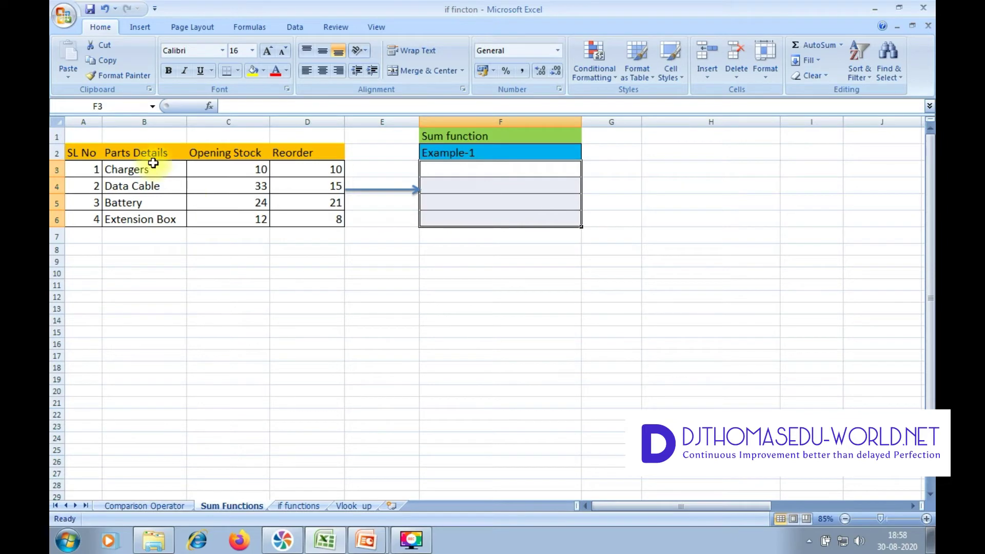
# Start an IF formula in cell F3 of the Sum Functions sheet whose logical test begins with SUM(C3:D3).
pyautogui.click(433, 164)
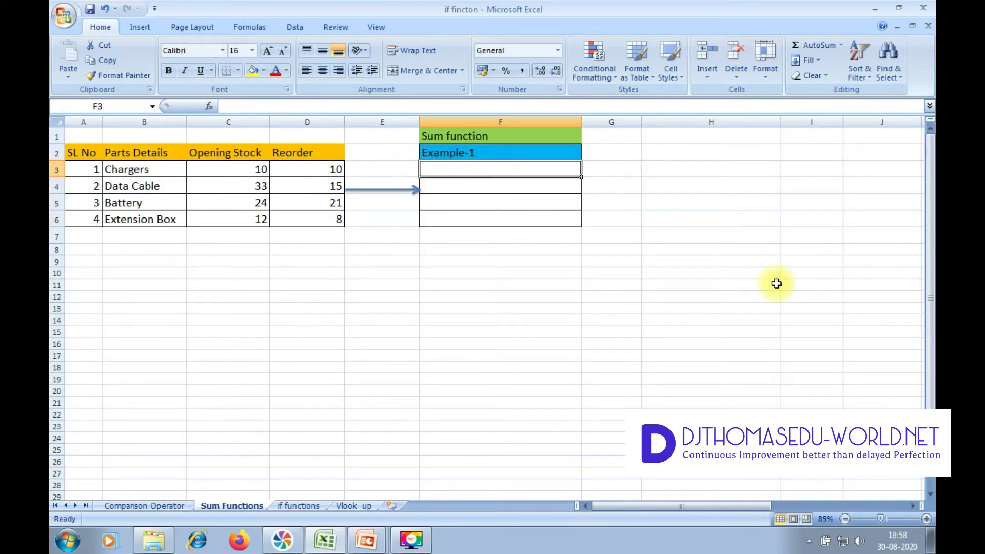
pyautogui.write('=')
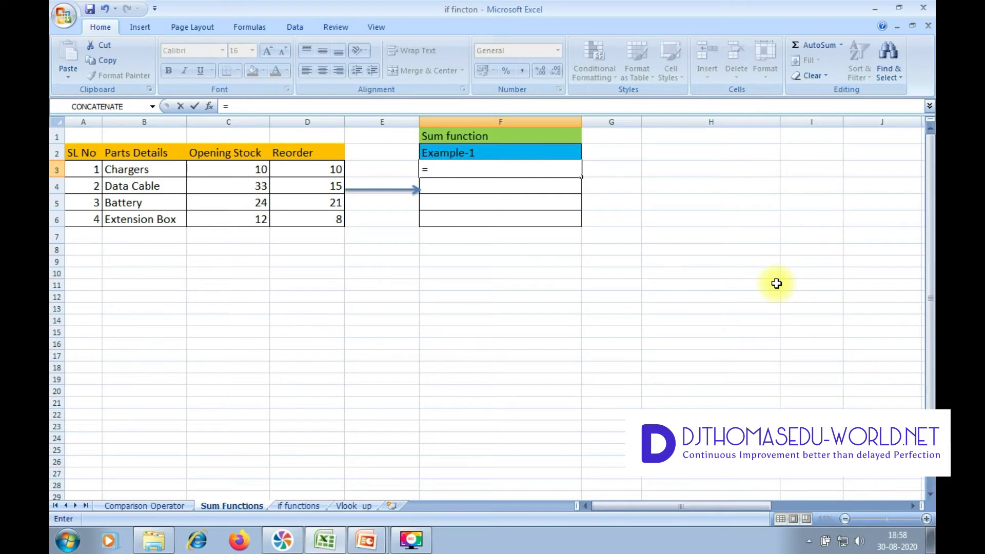
pyautogui.write('if')
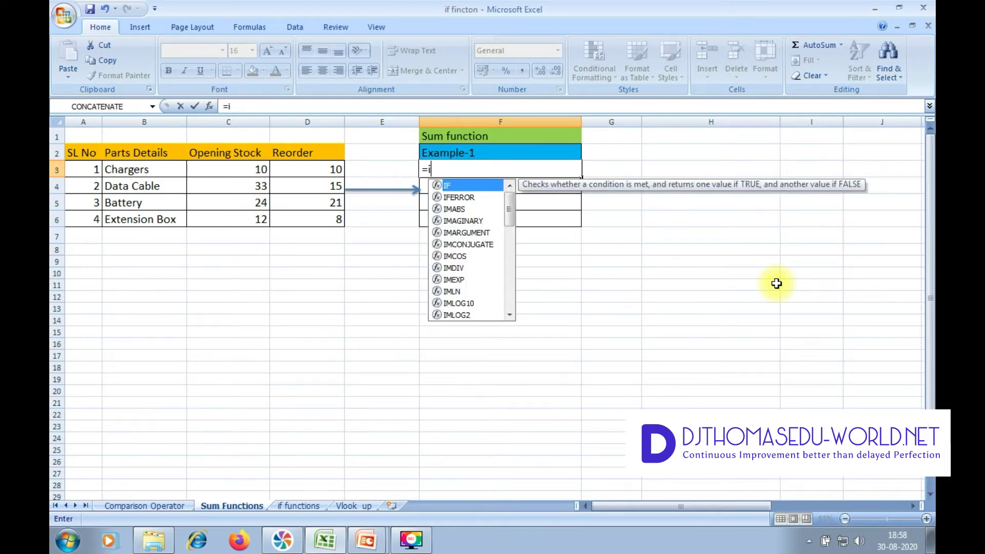
pyautogui.doubleClick(451, 185)
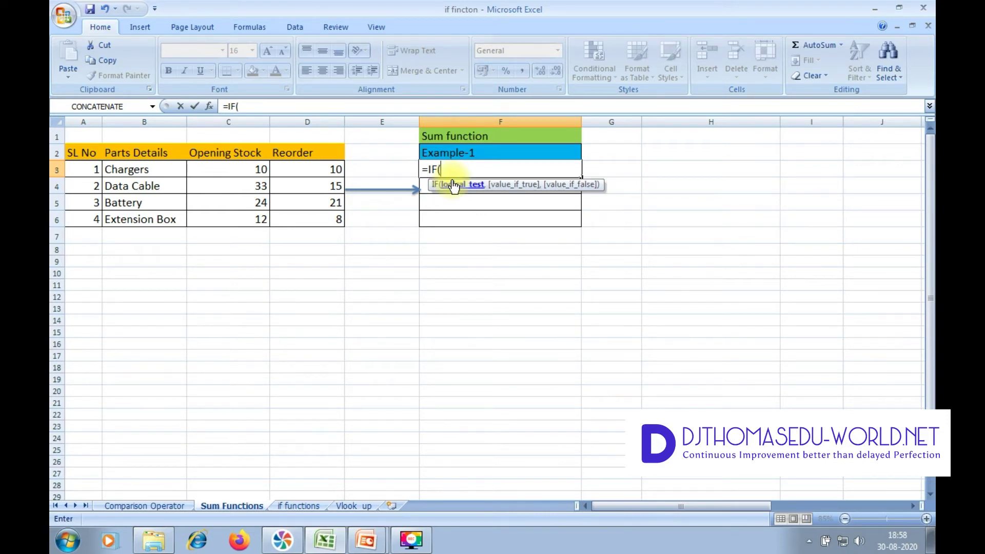
pyautogui.write('sun')
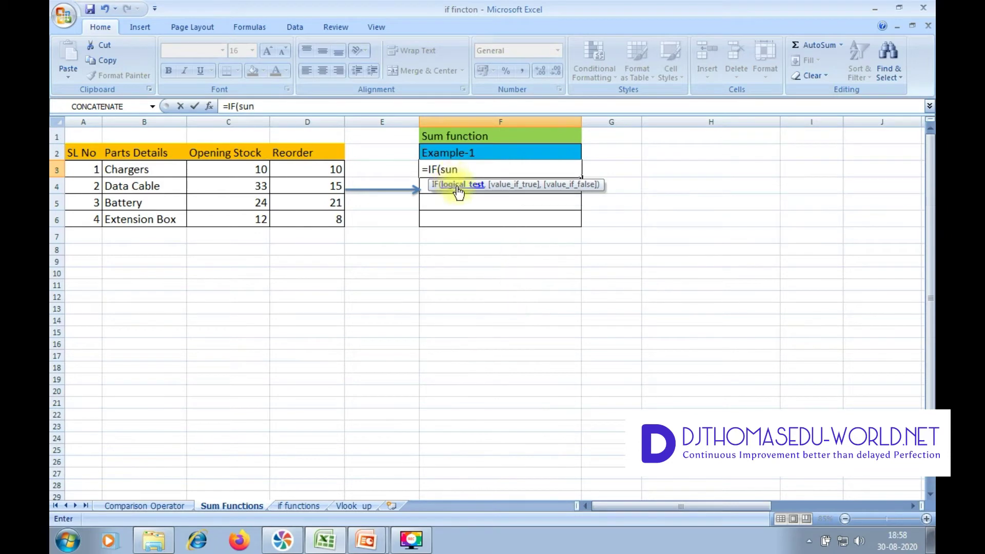
pyautogui.hotkey('ctrl', 'shift', 'Left')
pyautogui.press('BackSpace')
pyautogui.write('sum')
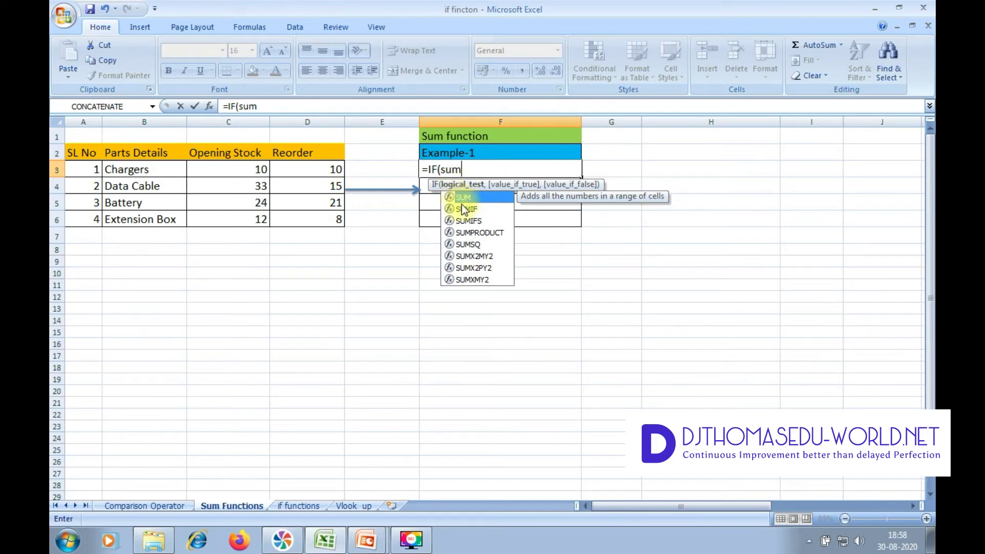
pyautogui.doubleClick(462, 197)
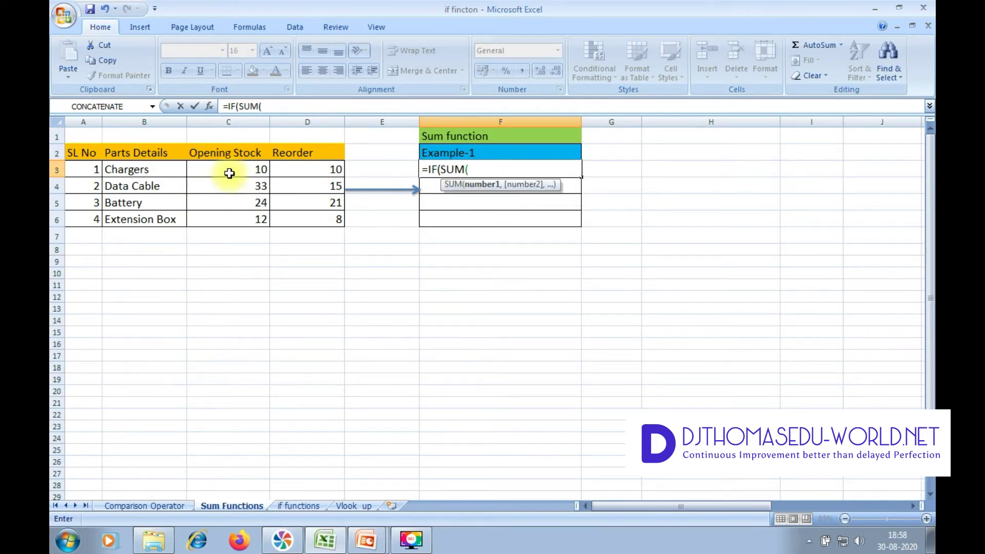
pyautogui.moveTo(230, 173); pyautogui.dragTo(286, 174)
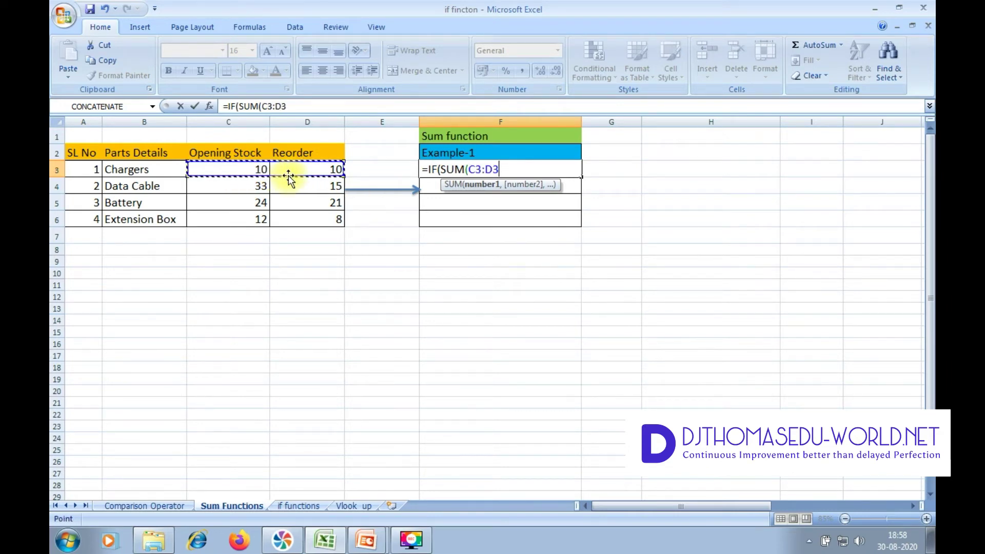
pyautogui.write(')')
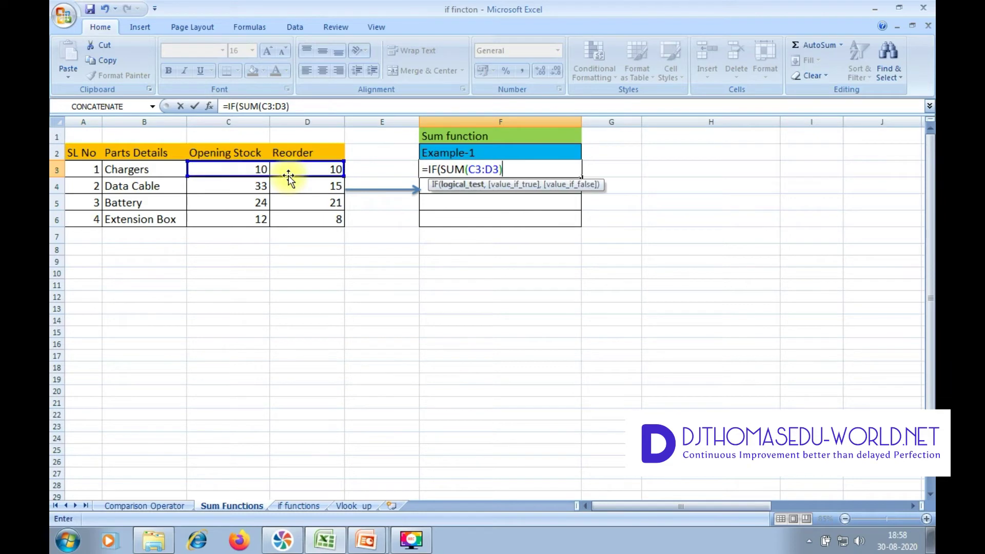
# Complete the F3 logical test as SUM(C3:D3)>20 and set "Reorder" as the value when true.
pyautogui.write('.')
pyautogui.press('BackSpace')
pyautogui.write('>20')
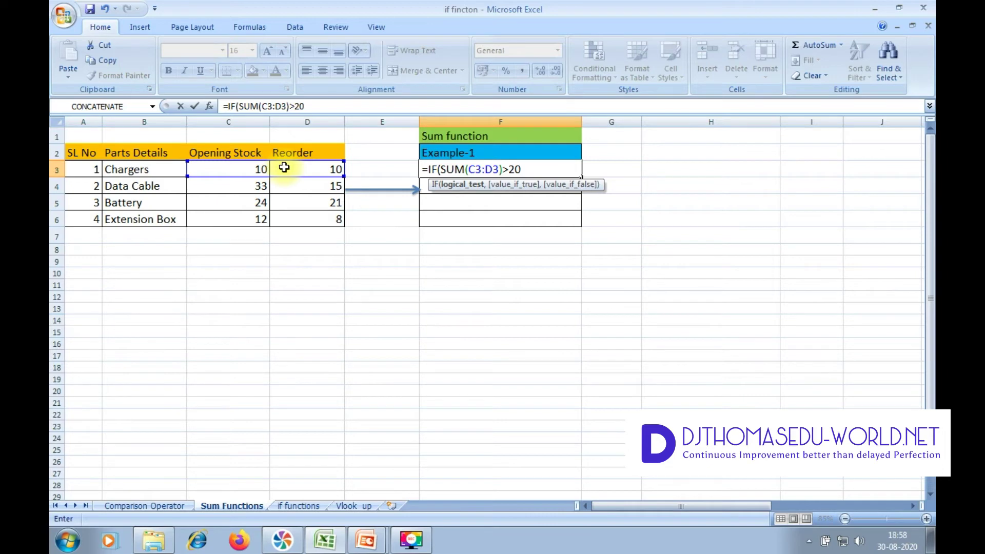
pyautogui.write(',')
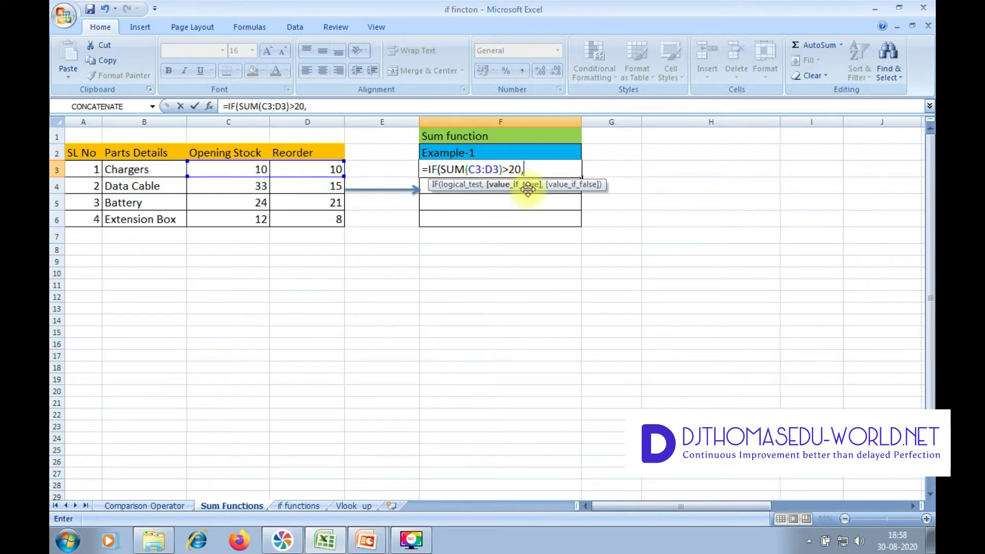
pyautogui.write('"RE')
pyautogui.press('BackSpace')
pyautogui.write('eorder')
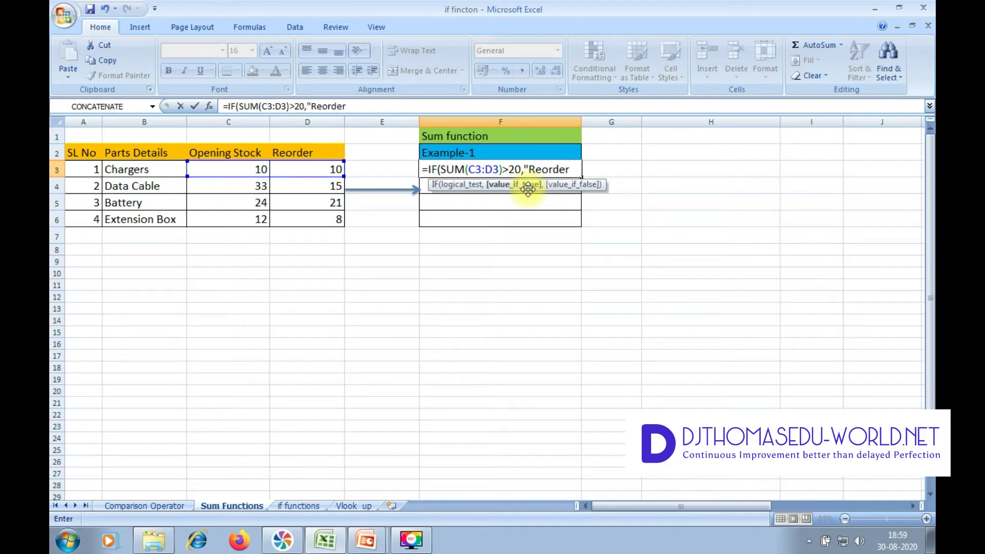
pyautogui.write('",')
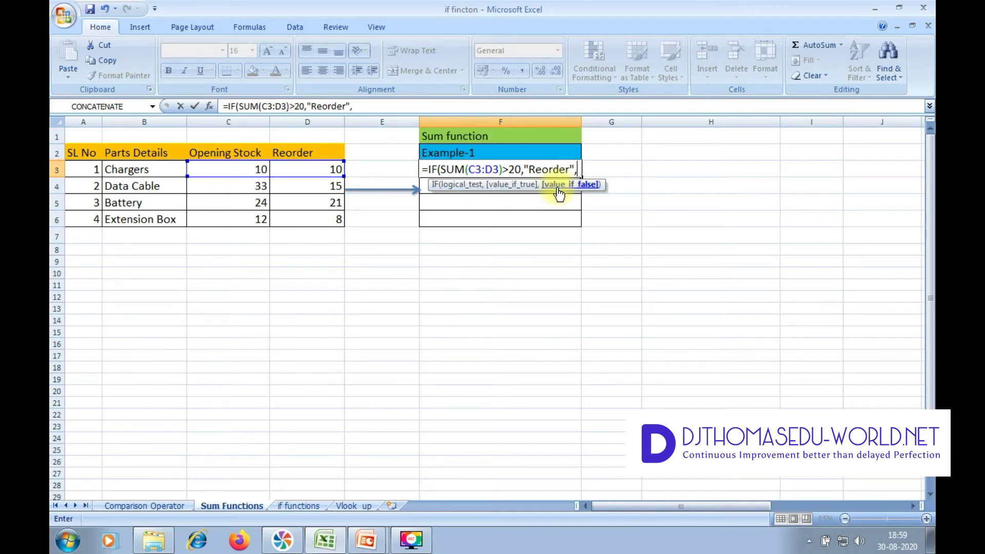
# Finish the F3 formula with empty text "" when false and fill it down through F6.
pyautogui.write('"')
pyautogui.write(')')
pyautogui.press('Return')
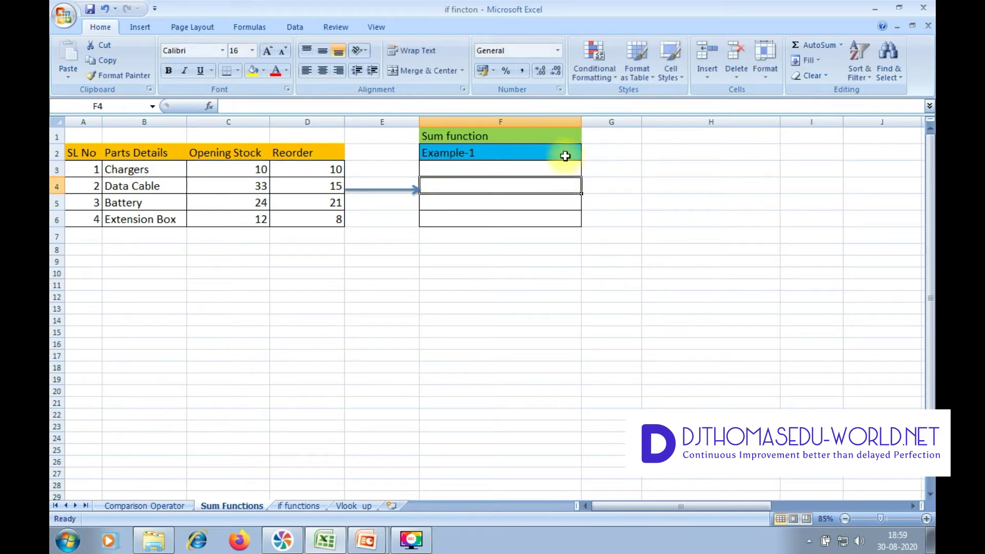
pyautogui.click(561, 167)
pyautogui.moveTo(580, 177); pyautogui.dragTo(580, 226)
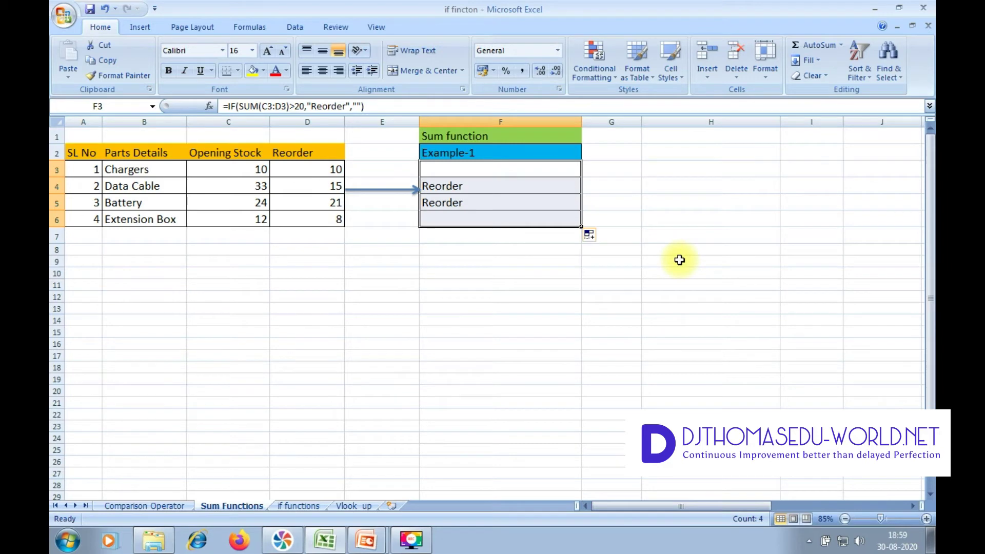
pyautogui.click(458, 324)
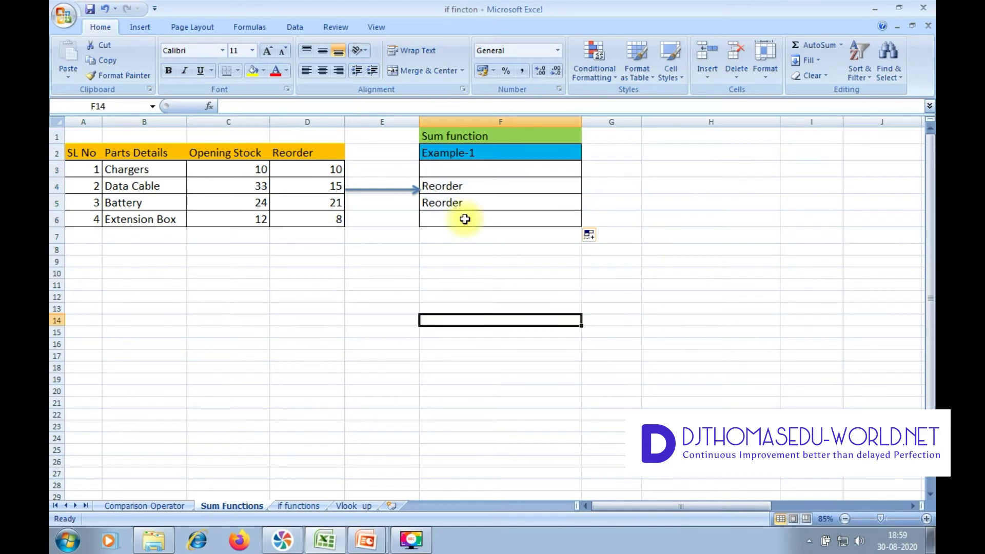
# Compare the F3 formula on the Sum Functions sheet with the Opening Stock and Reorder values in rows 3 and 4.
pyautogui.click(471, 164)
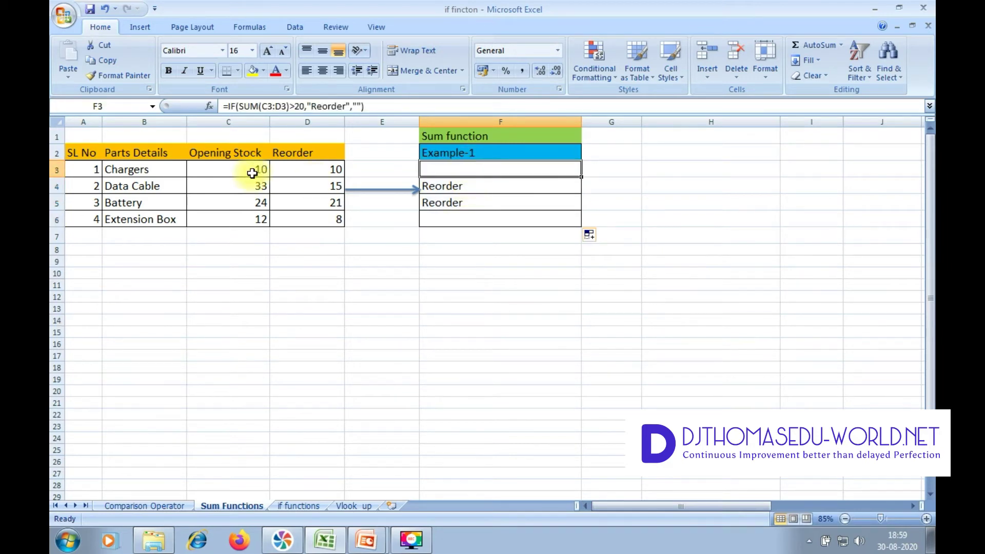
pyautogui.moveTo(253, 170); pyautogui.dragTo(302, 175)
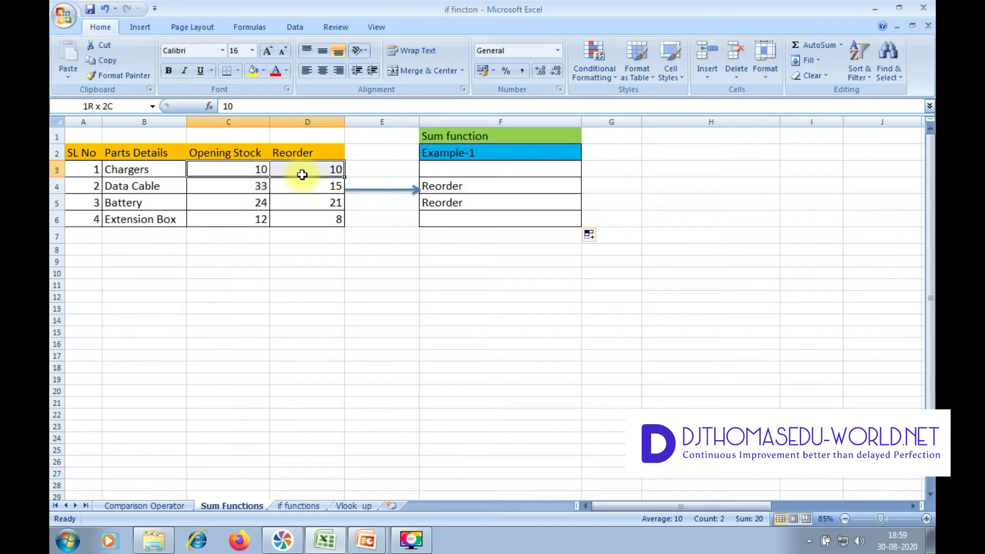
pyautogui.click(488, 170)
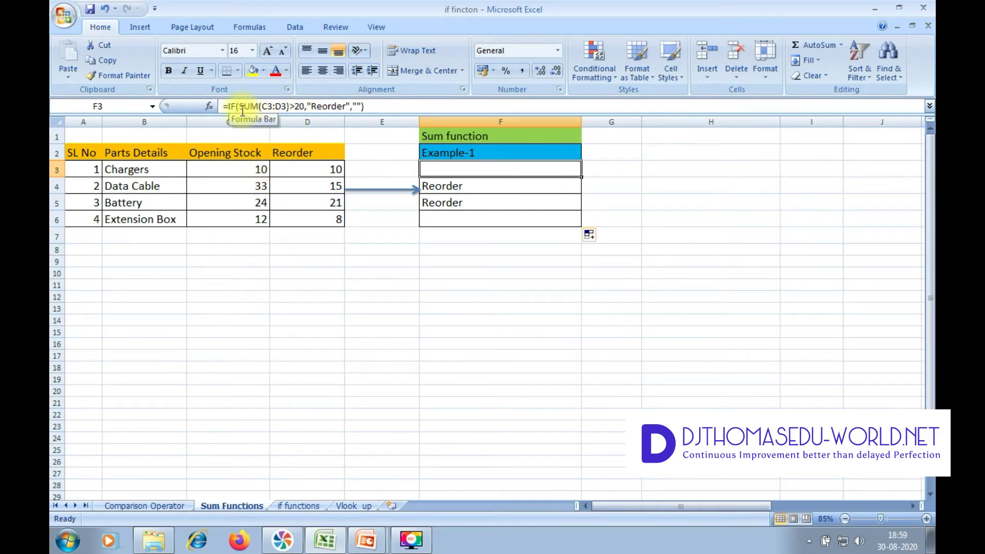
pyautogui.moveTo(231, 167); pyautogui.dragTo(293, 169)
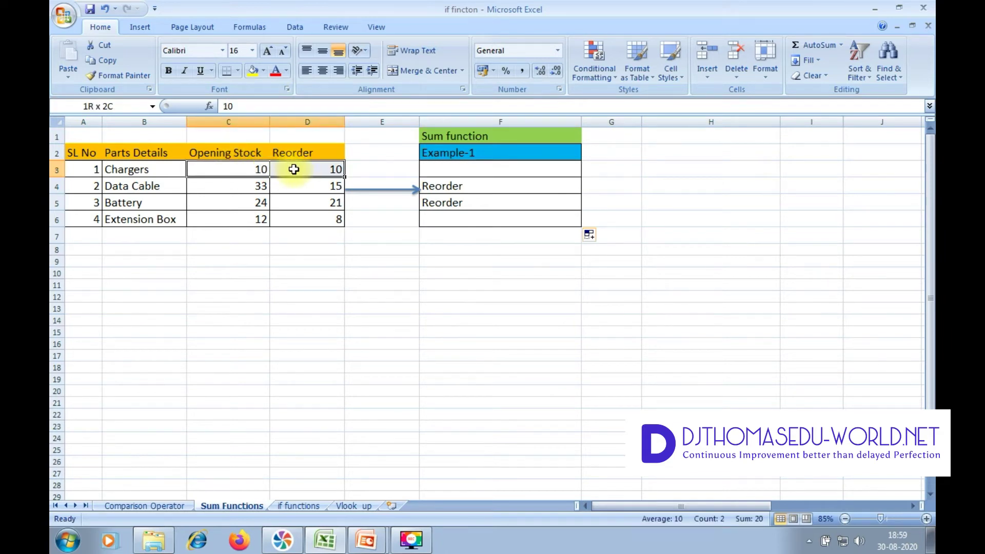
pyautogui.click(472, 169)
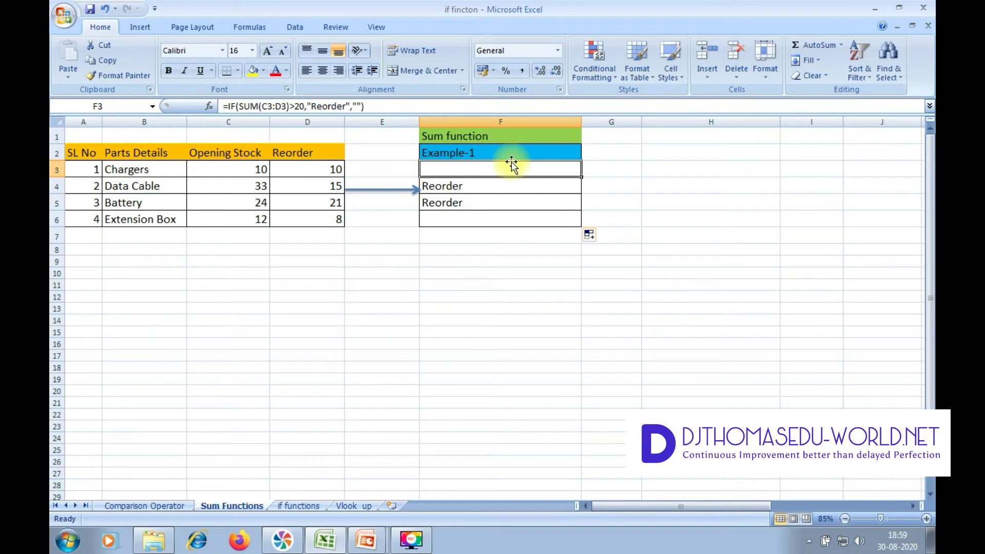
pyautogui.moveTo(256, 188); pyautogui.dragTo(305, 188)
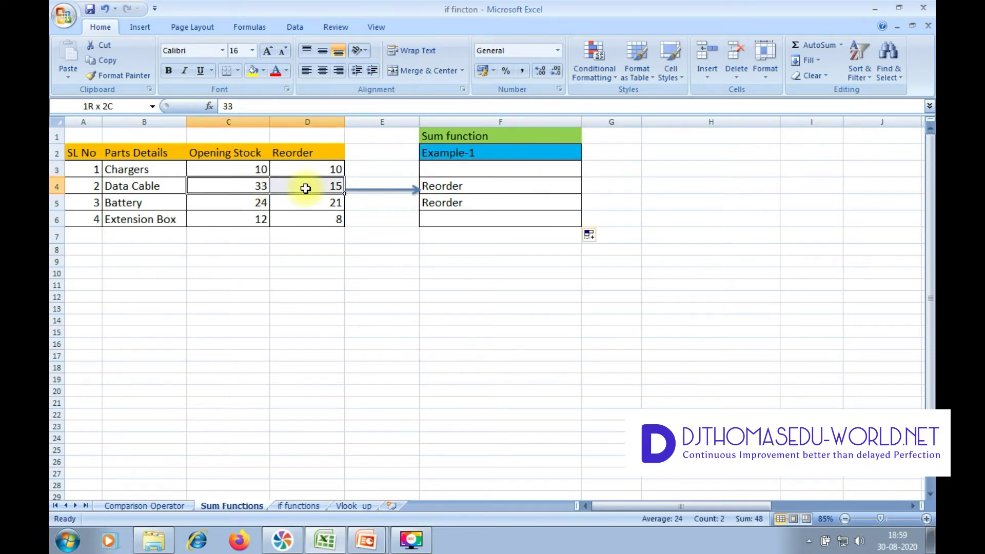
pyautogui.moveTo(306, 188); pyautogui.dragTo(305, 189)
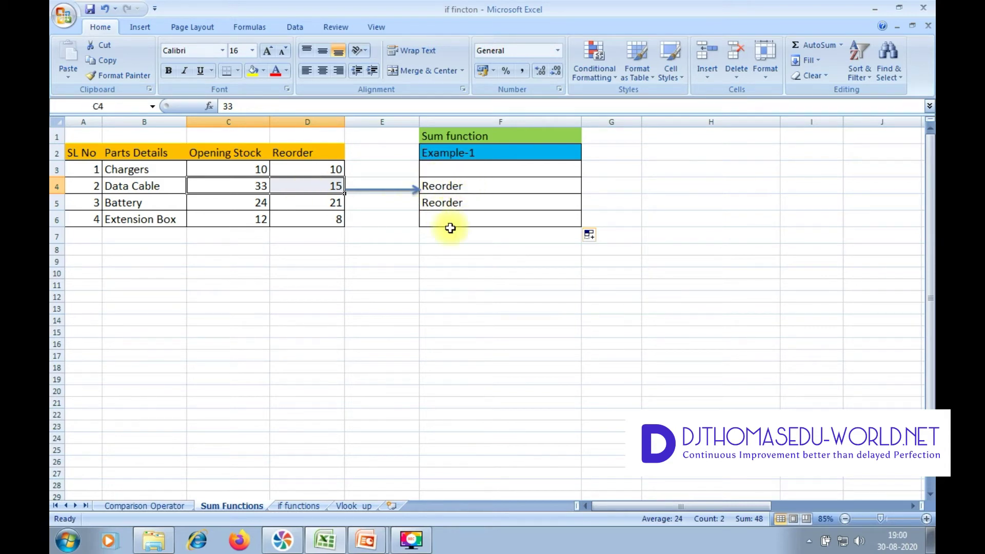
pyautogui.click(474, 169)
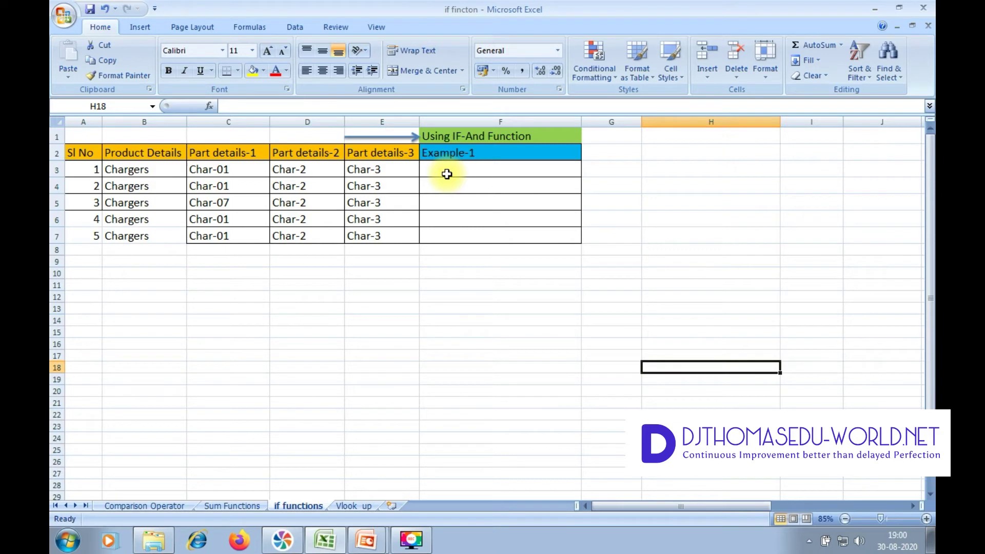
# Start an IF formula in cell F3 of the if functions sheet with logical test B3="" and empty text "" when true.
pyautogui.click(447, 174)
pyautogui.write('if')
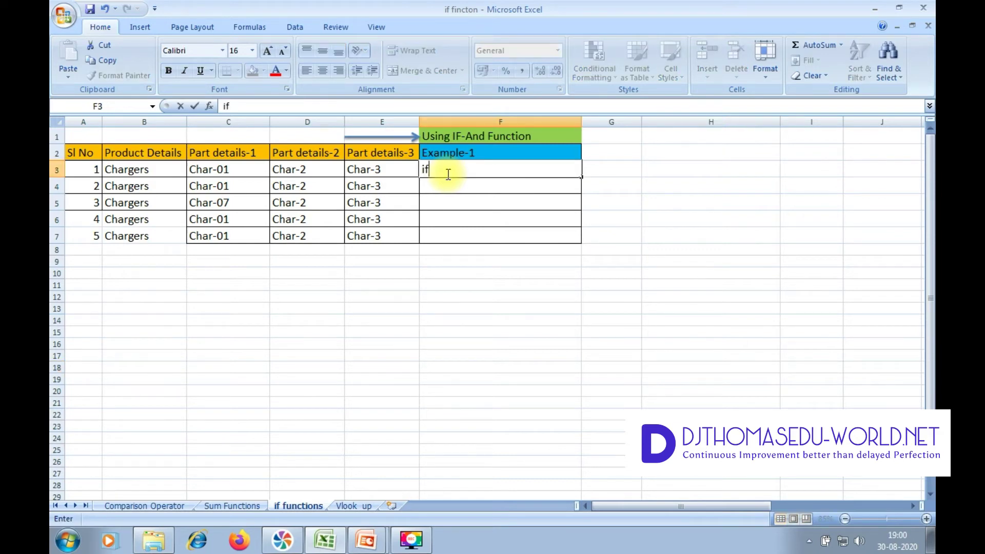
pyautogui.press('BackSpace')
pyautogui.press('BackSpace')
pyautogui.write('=if')
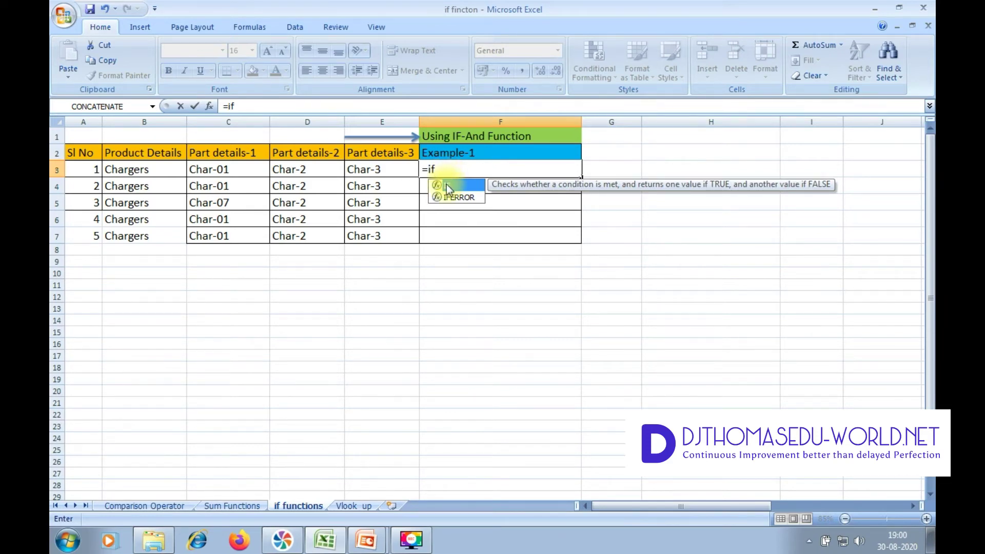
pyautogui.doubleClick(447, 185)
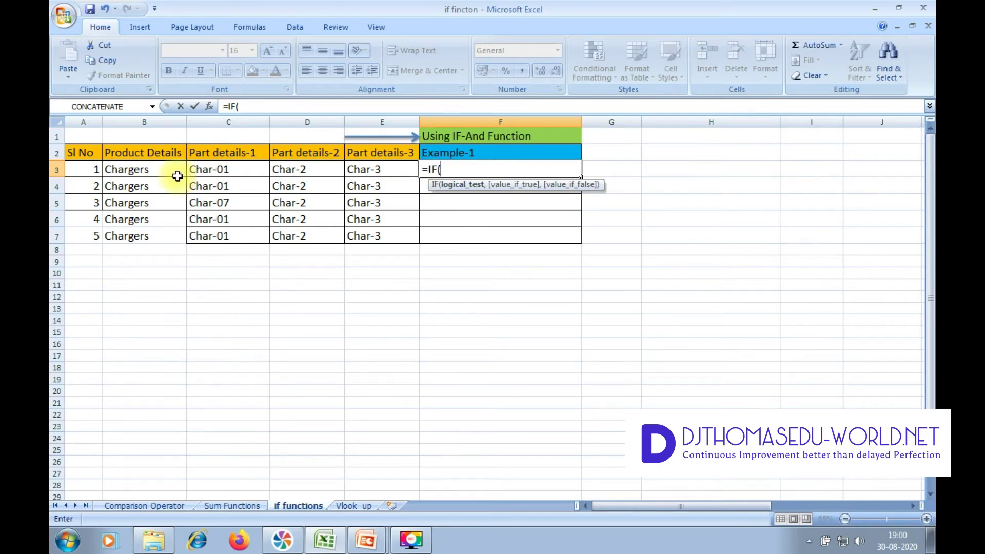
pyautogui.click(122, 174)
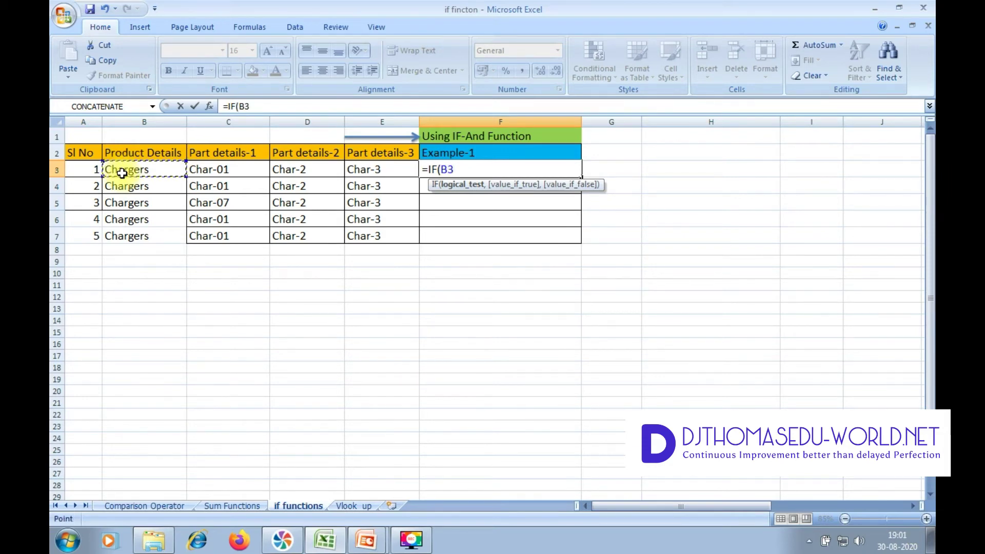
pyautogui.write('=""')
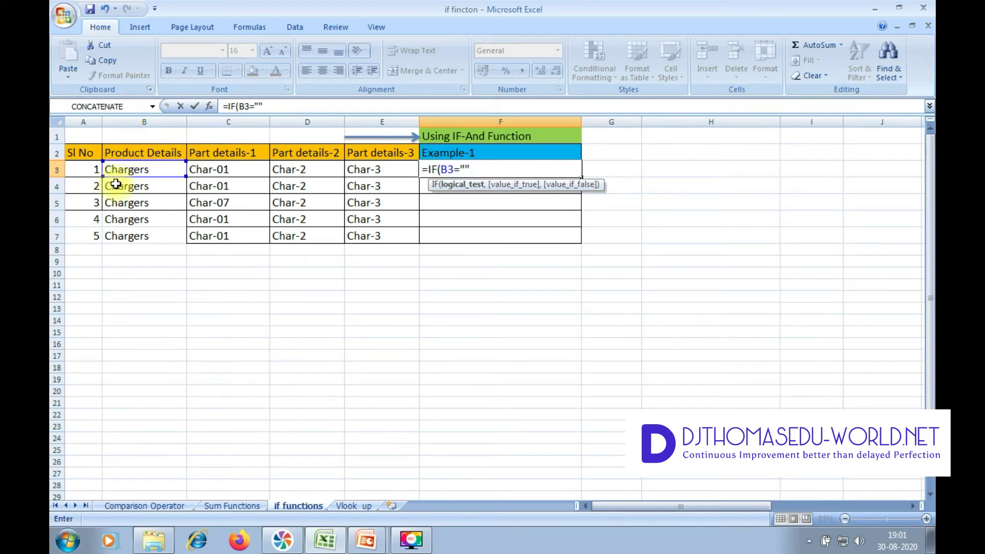
pyautogui.write(',')
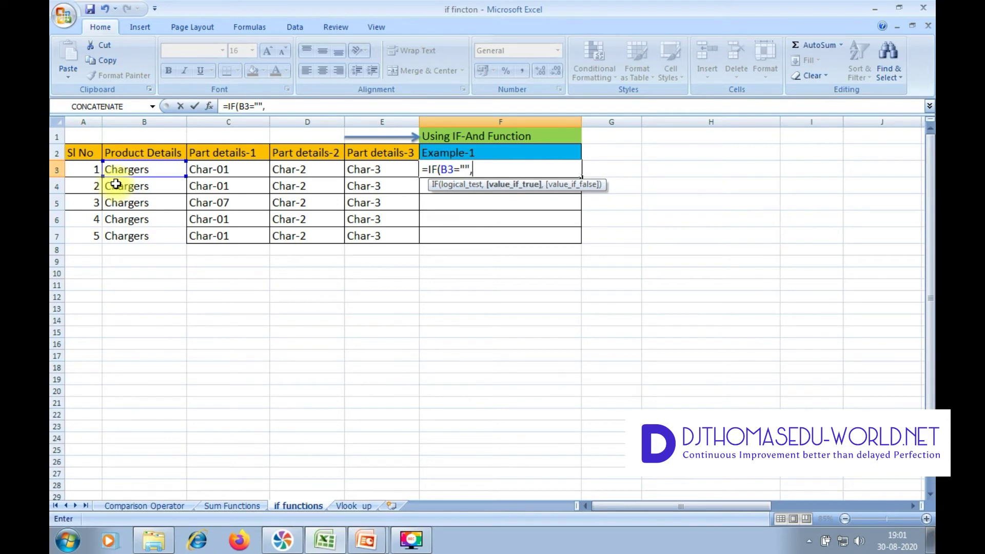
pyautogui.click(271, 106)
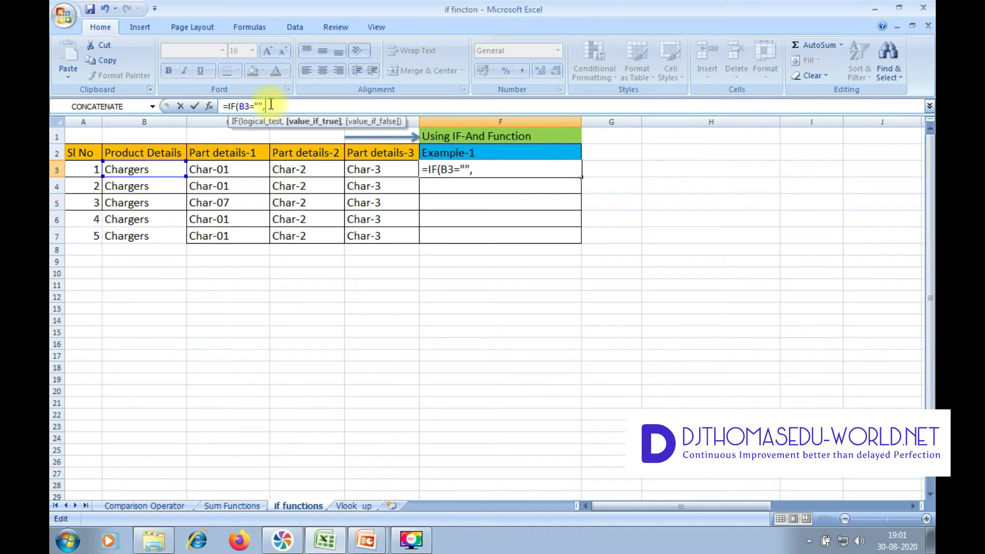
pyautogui.write('"",')
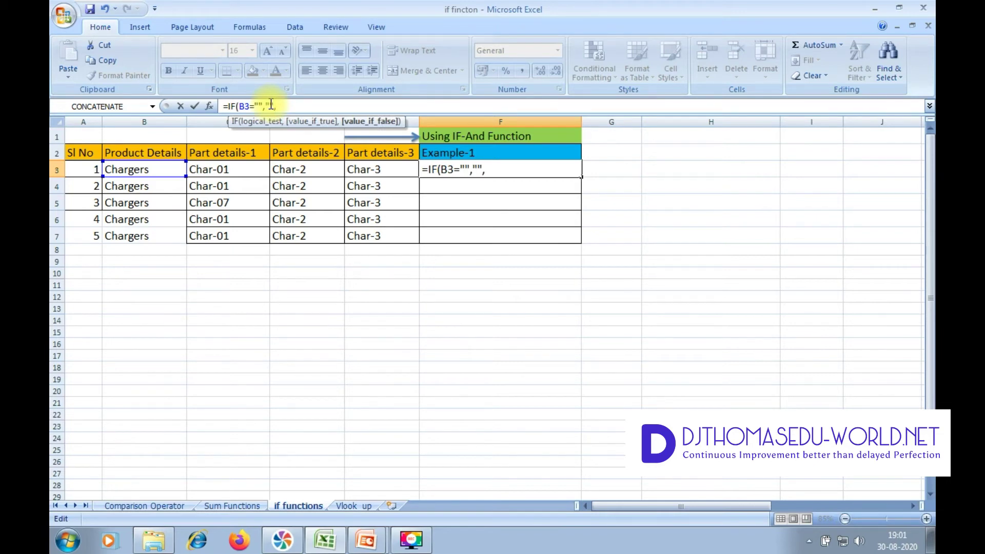
# Nest an AND function as the value when false, with B3=B4 and C3=C4 as its first two conditions.
pyautogui.write('and')
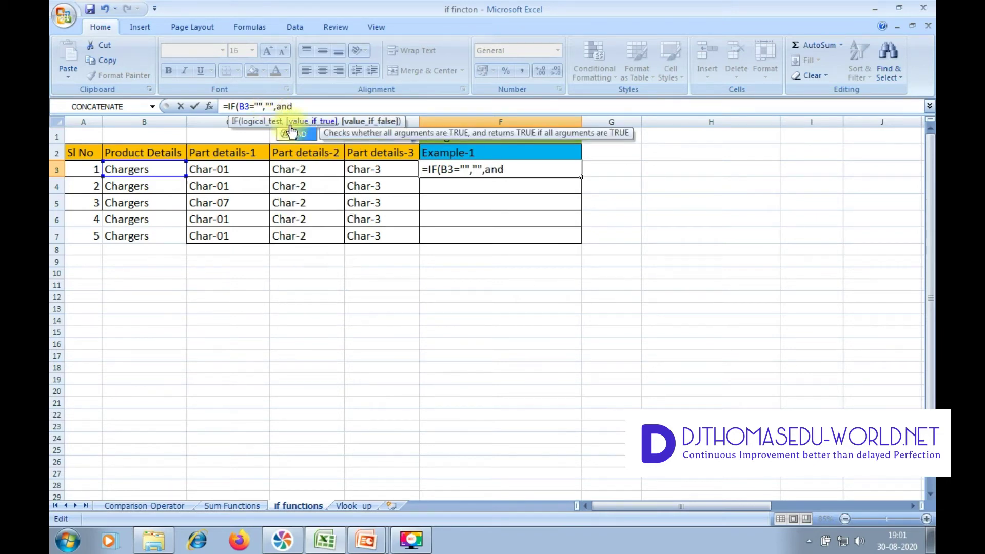
pyautogui.doubleClick(302, 134)
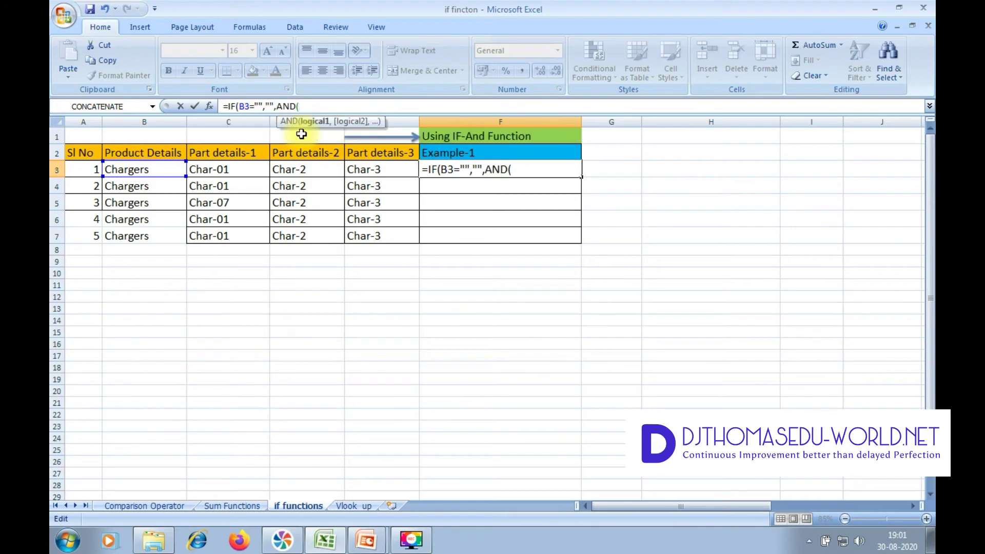
pyautogui.click(147, 169)
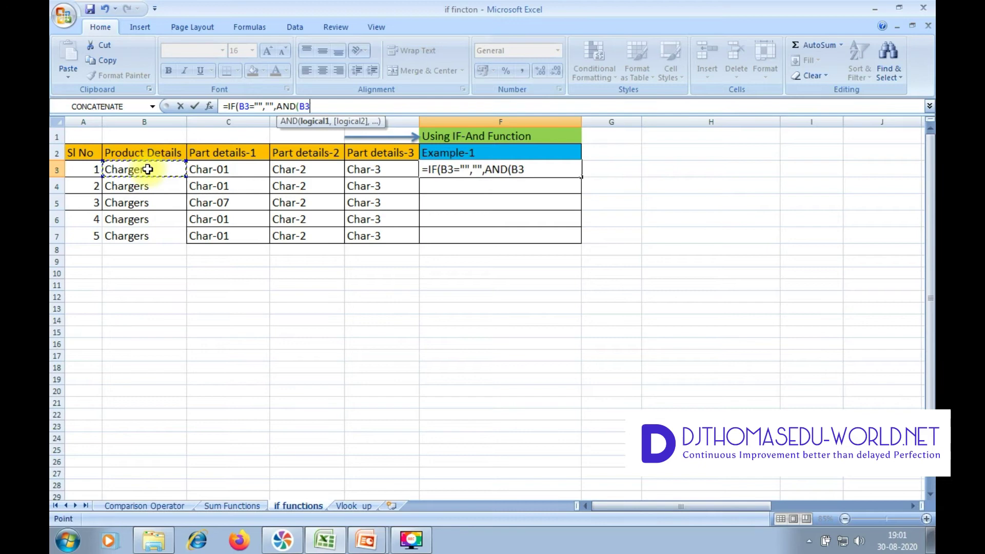
pyautogui.write('=')
pyautogui.click(148, 186)
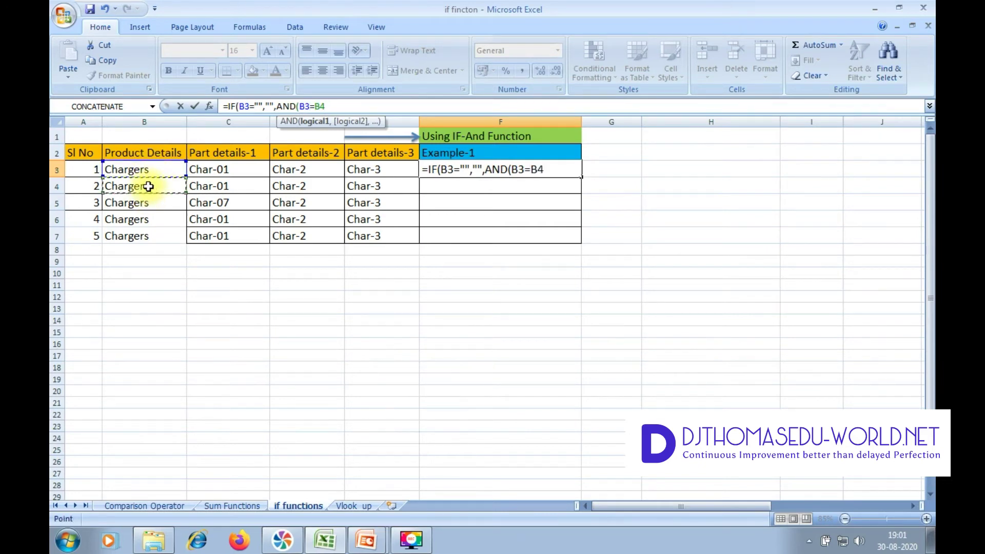
pyautogui.write(',')
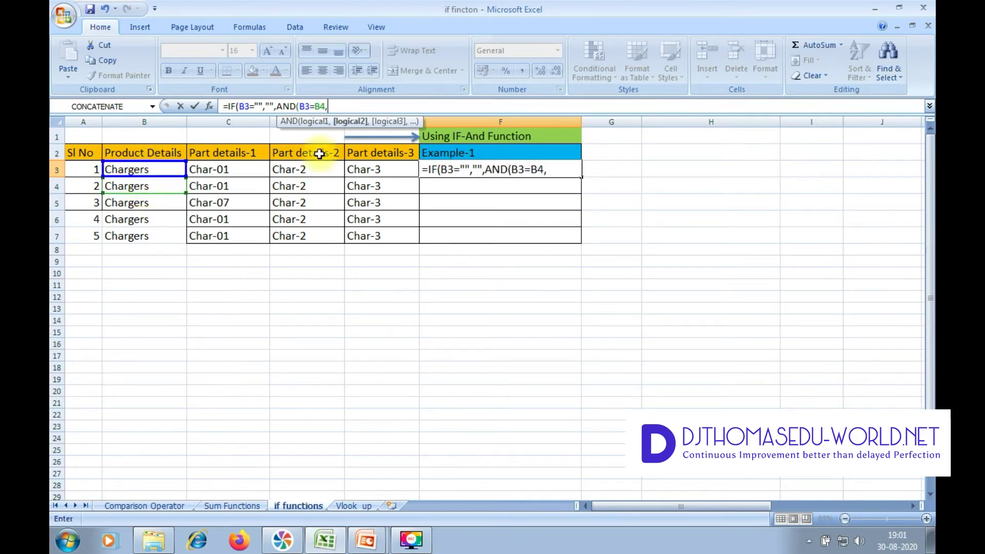
pyautogui.click(245, 167)
pyautogui.write('=')
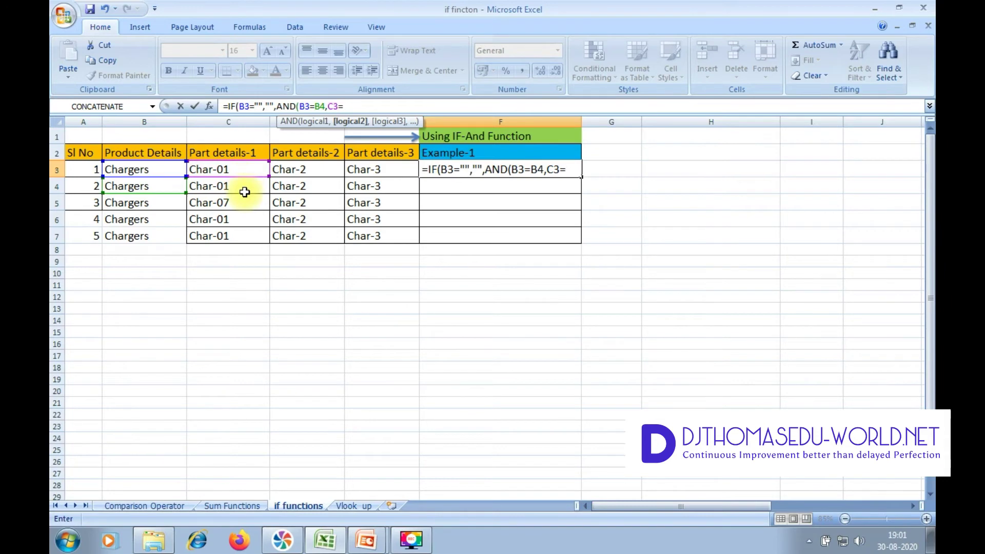
pyautogui.click(245, 192)
pyautogui.write(',')
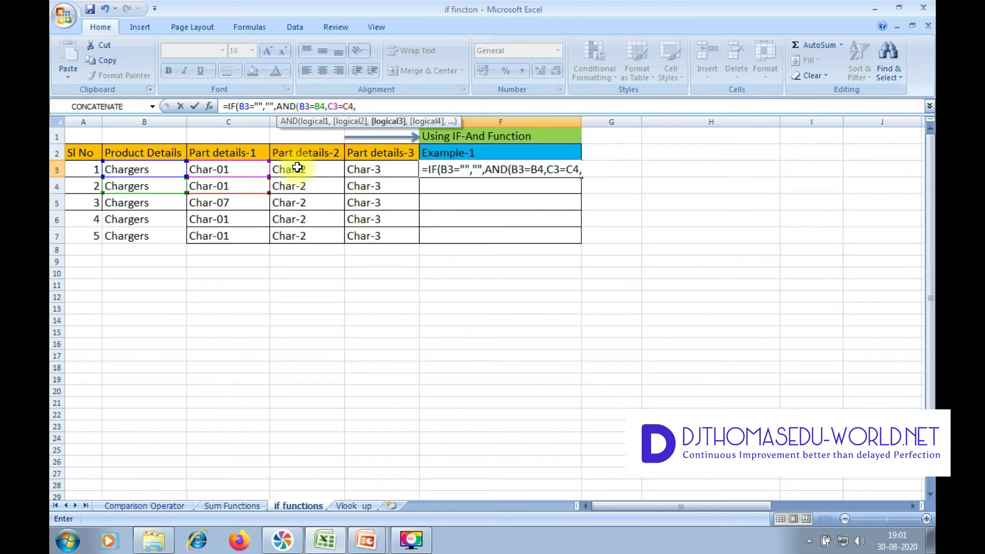
# Add the conditions D3=D4 and E3=E4 to the nested AND function and close its parenthesis.
pyautogui.click(298, 167)
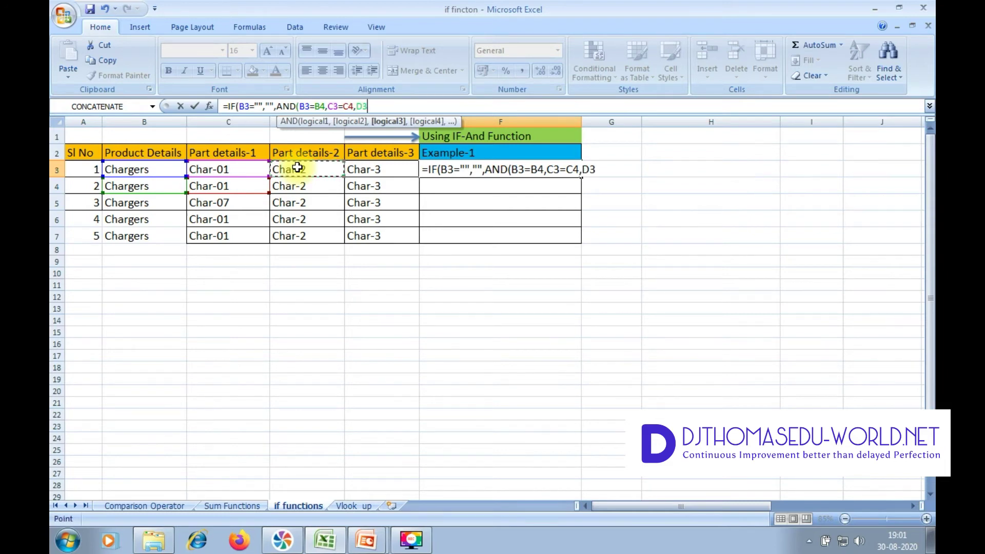
pyautogui.write('=')
pyautogui.click(300, 188)
pyautogui.write(',')
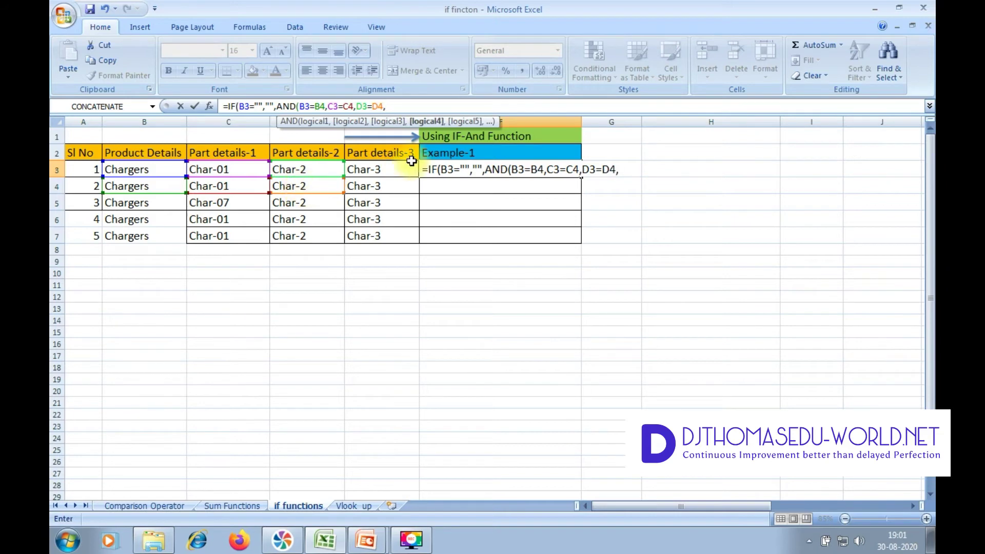
pyautogui.click(373, 170)
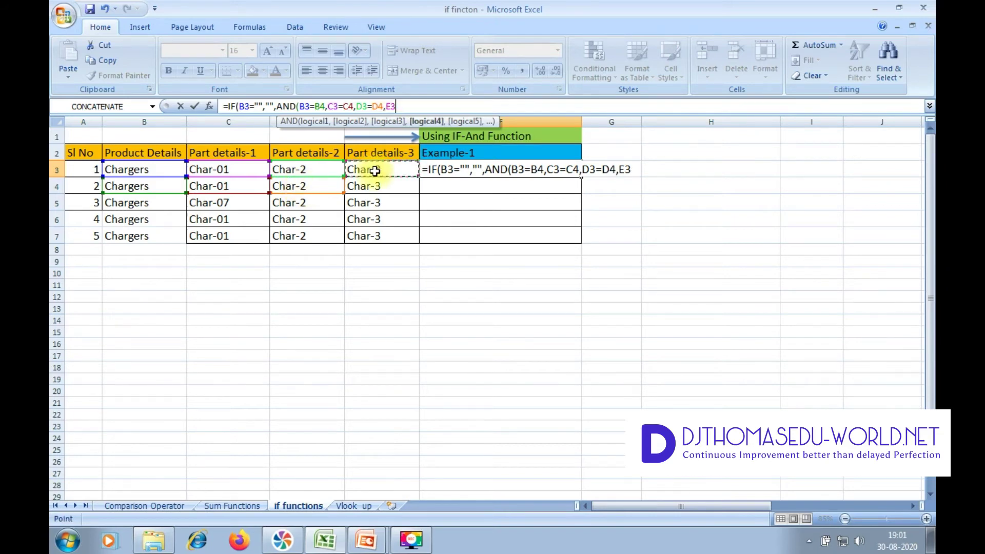
pyautogui.write('=')
pyautogui.click(373, 187)
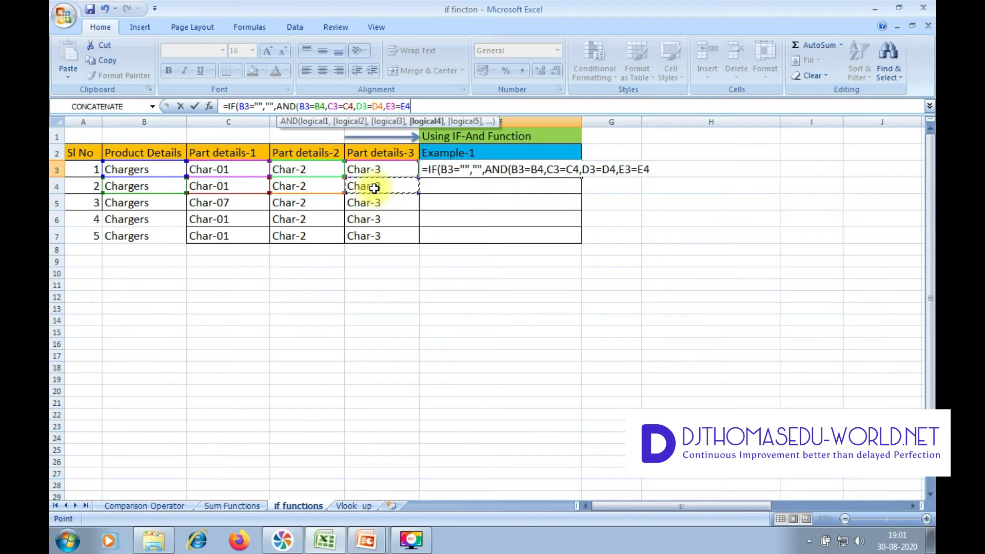
pyautogui.write(')')
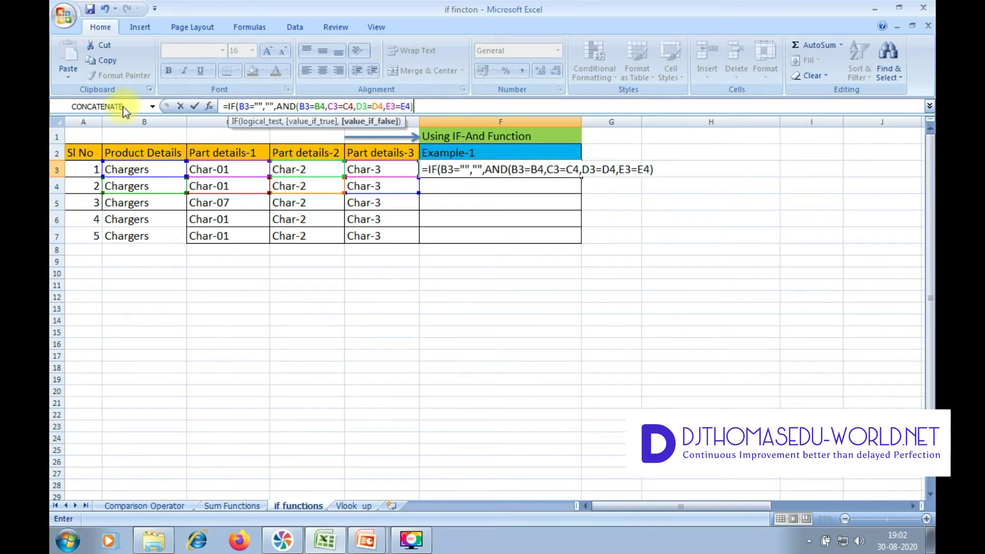
# Wrap the AND function in a second IF so the AND serves as its logical test.
pyautogui.click(277, 107)
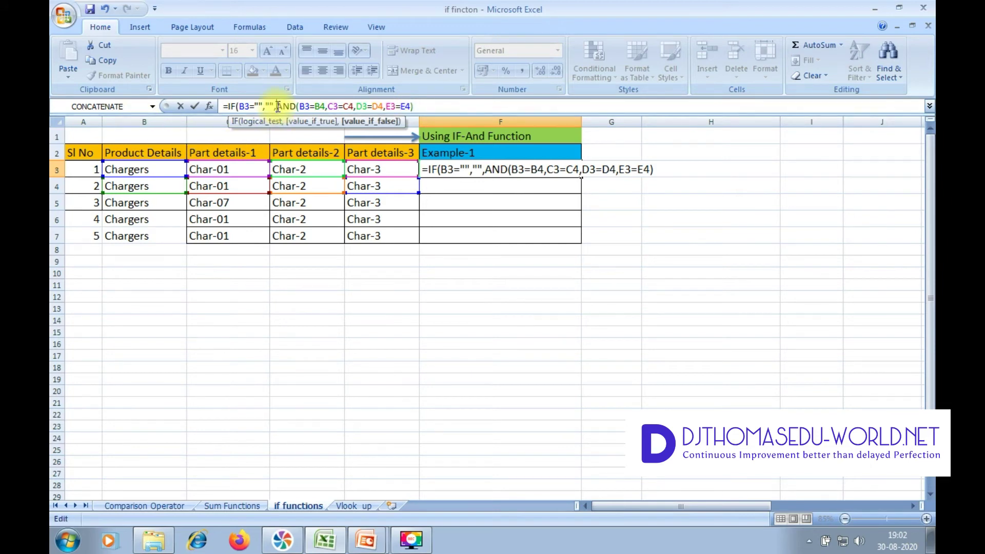
pyautogui.write('if')
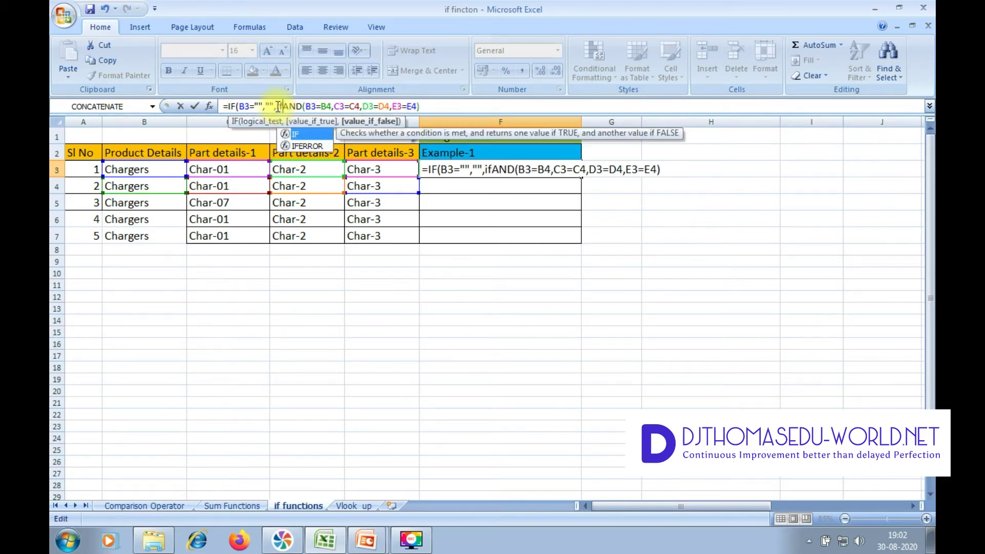
pyautogui.doubleClick(294, 135)
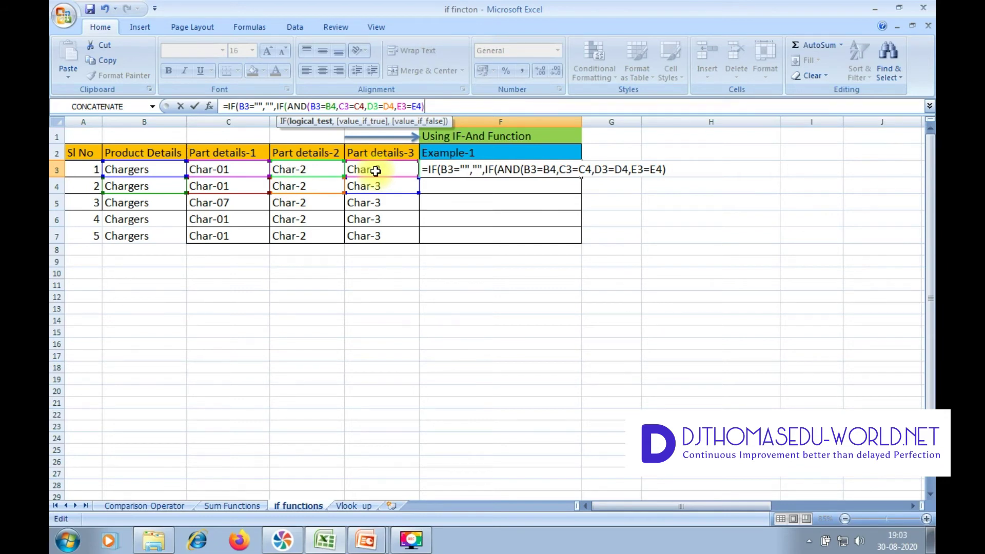
pyautogui.write(',')
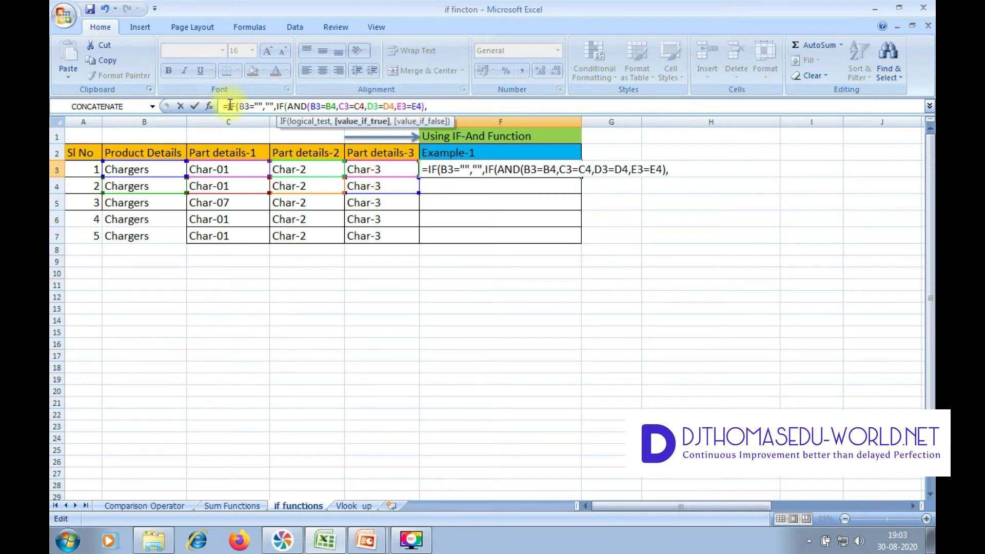
# Complete the nested IF in F3 with "Same parts" when true and "Different Parts" when false, and commit the formula.
pyautogui.click(424, 106)
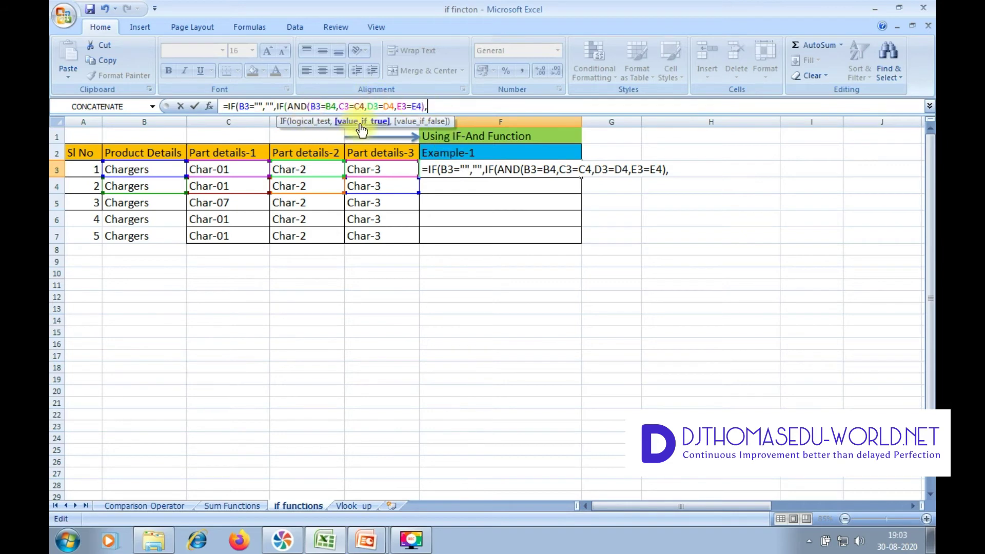
pyautogui.click(426, 106)
pyautogui.write('Same')
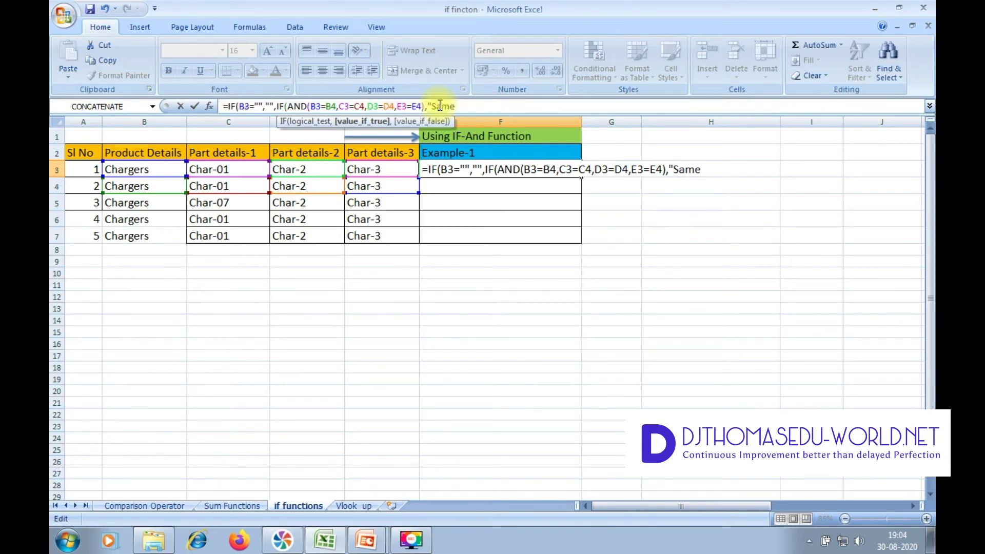
pyautogui.write(' parts","Di')
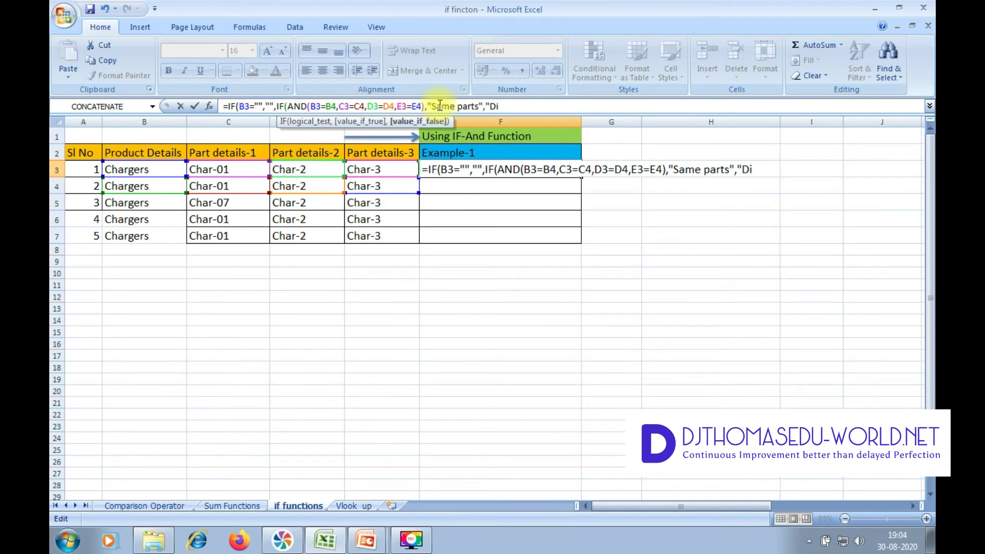
pyautogui.write('fferent Part')
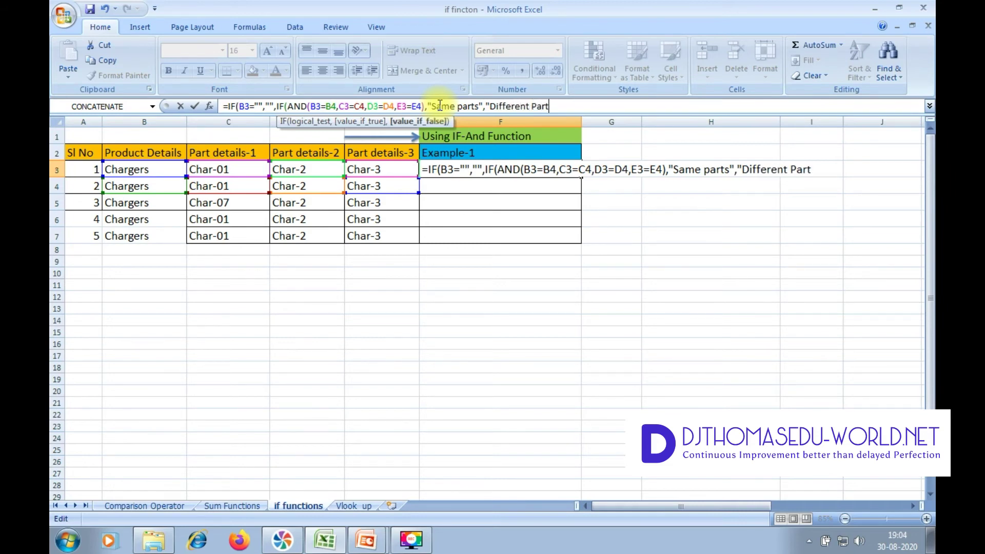
pyautogui.write('s")')
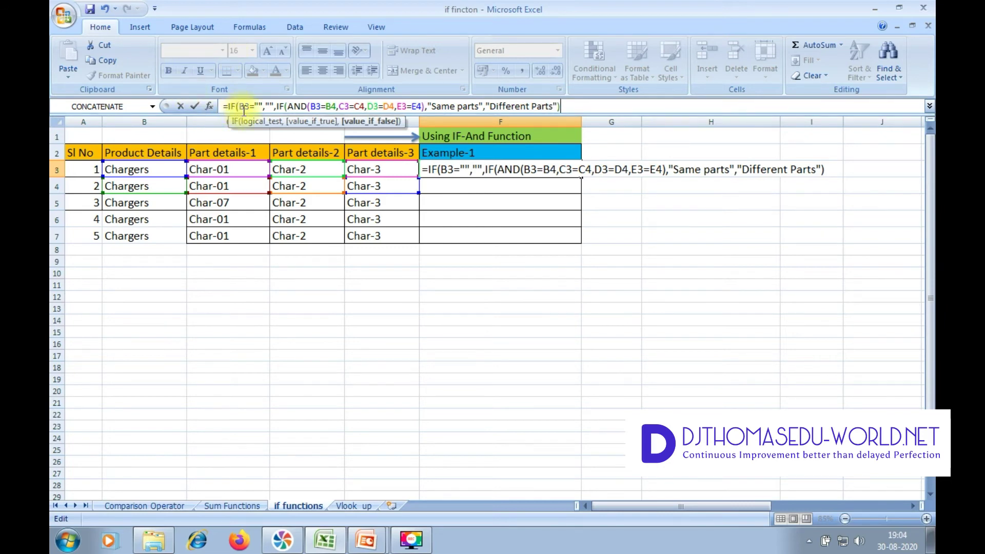
pyautogui.write(')')
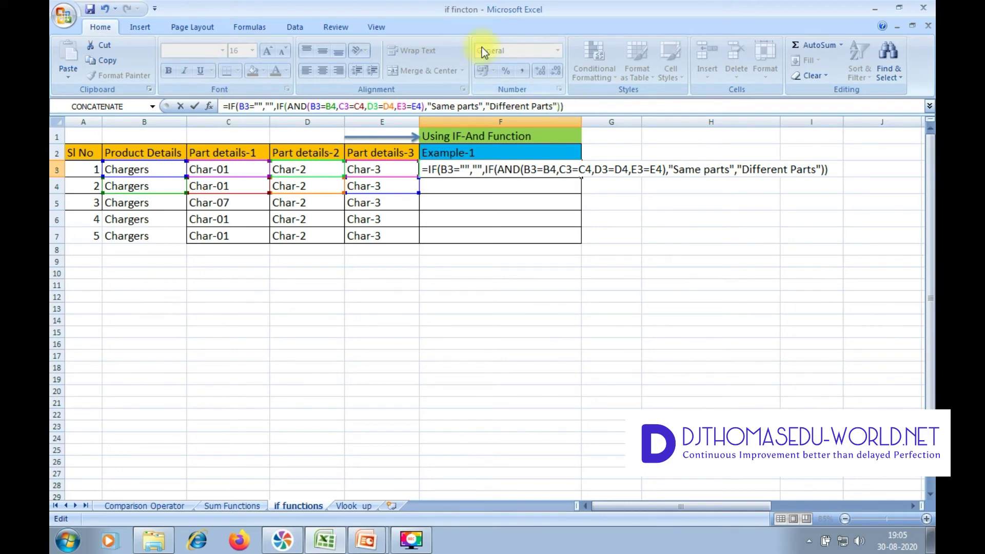
pyautogui.press('Return')
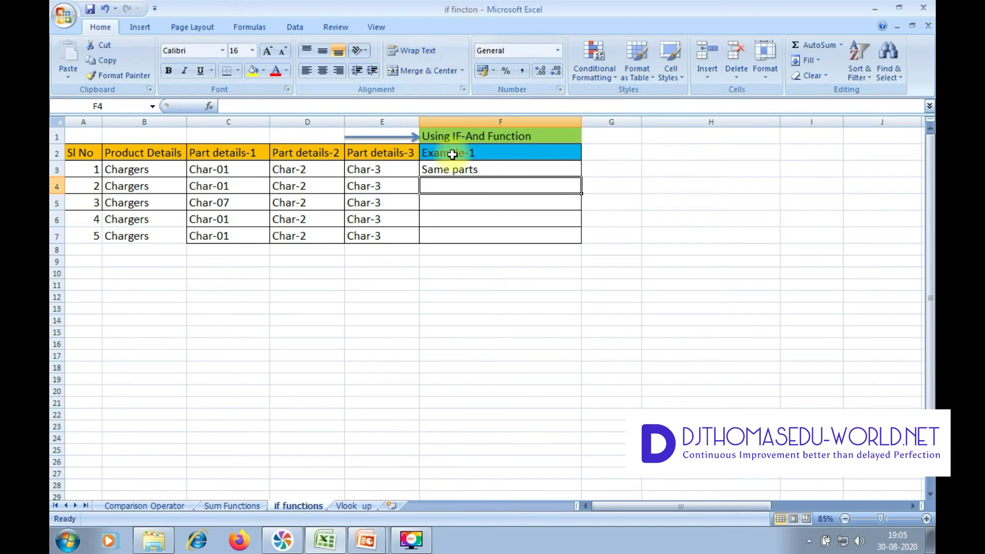
# Compare the formula result in F3 with the product and part details in rows 3 and 4.
pyautogui.click(153, 170)
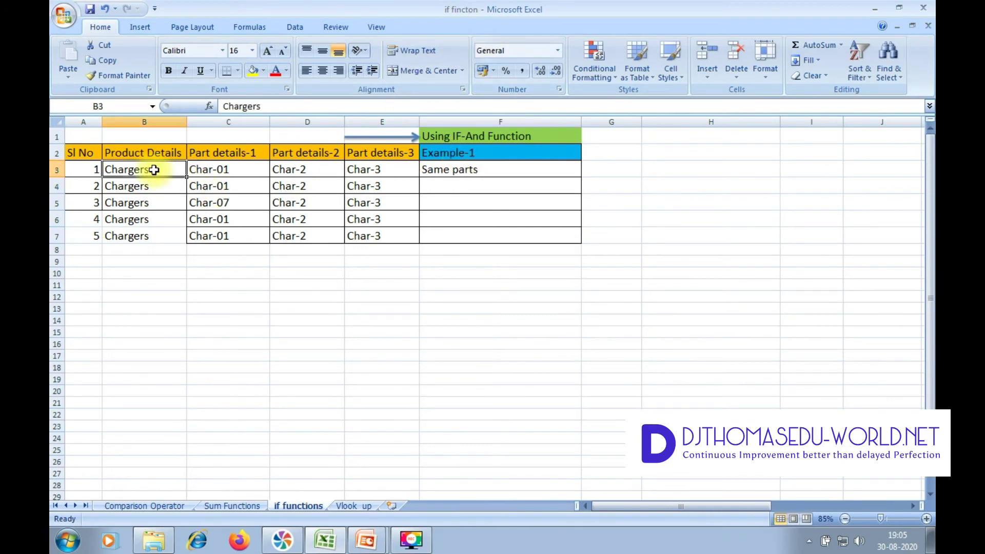
pyautogui.click(152, 190)
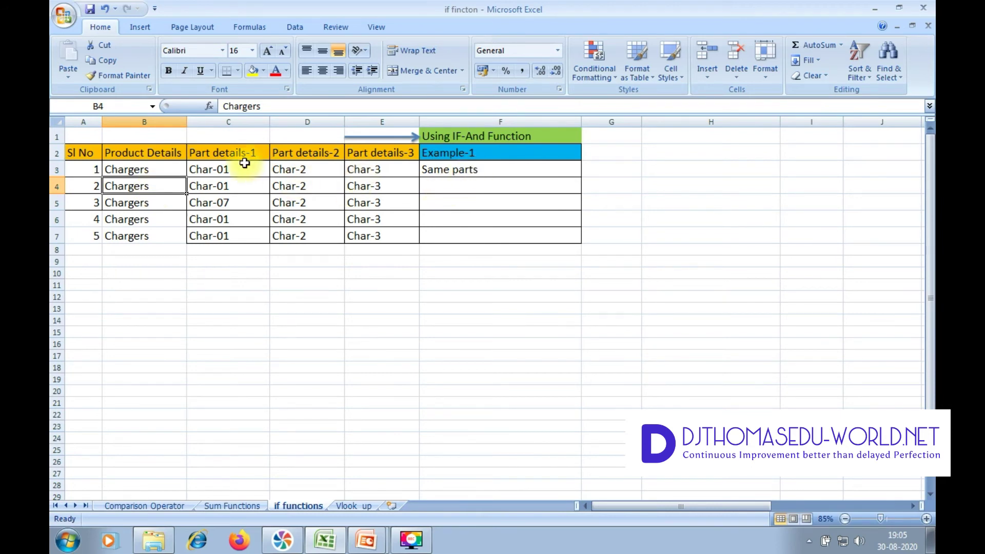
pyautogui.moveTo(169, 169); pyautogui.dragTo(377, 186)
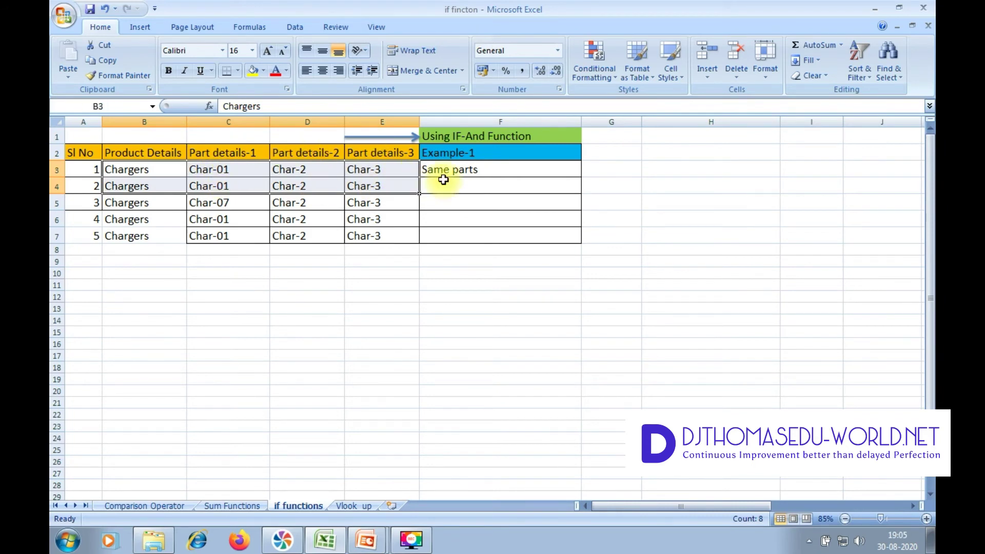
pyautogui.click(465, 169)
pyautogui.click(451, 187)
# Fill the formula from F3 down into F4.
pyautogui.click(476, 170)
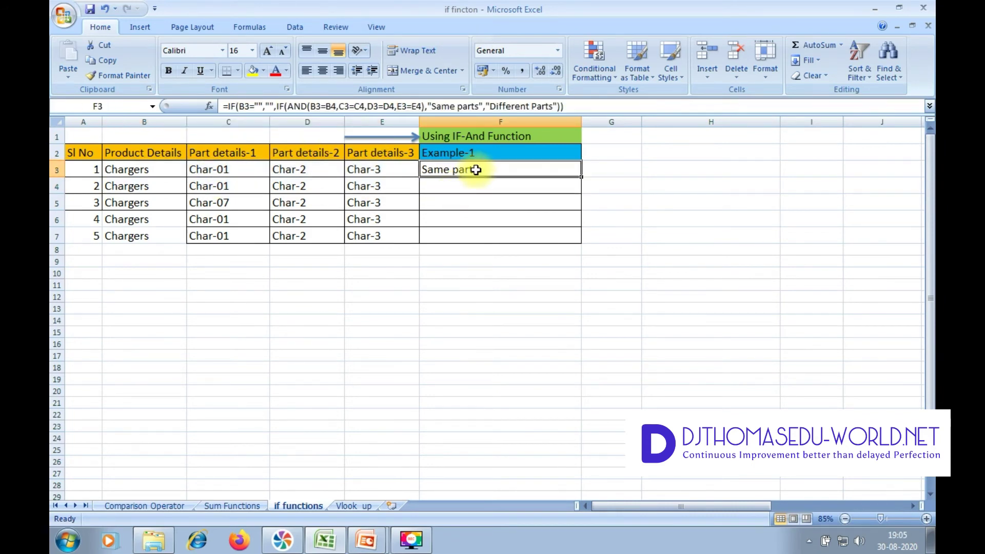
pyautogui.moveTo(580, 176); pyautogui.dragTo(577, 190)
pyautogui.click(500, 184)
# In the F4 formula, change the blank test to B3="" and the first AND condition to B4=B4.
pyautogui.click(584, 106)
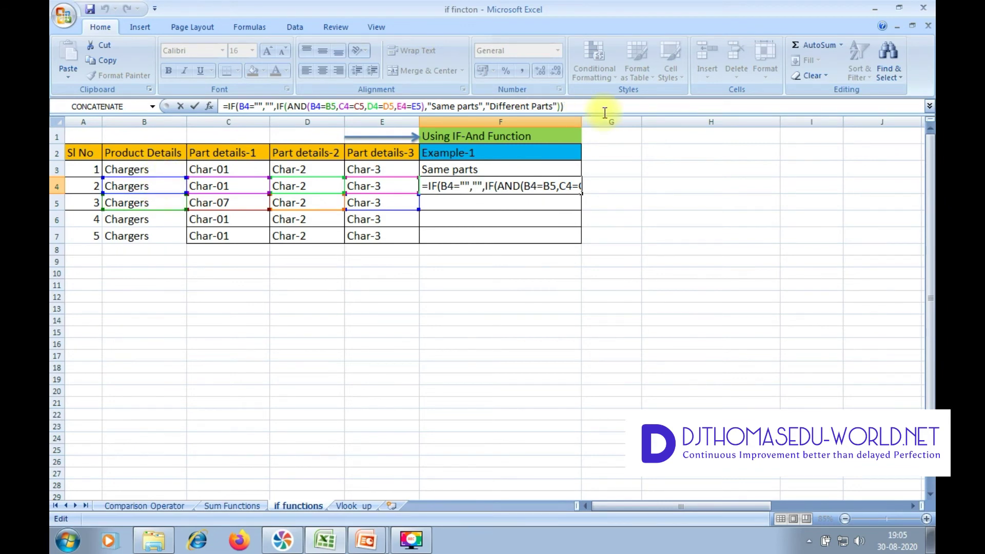
pyautogui.click(566, 105)
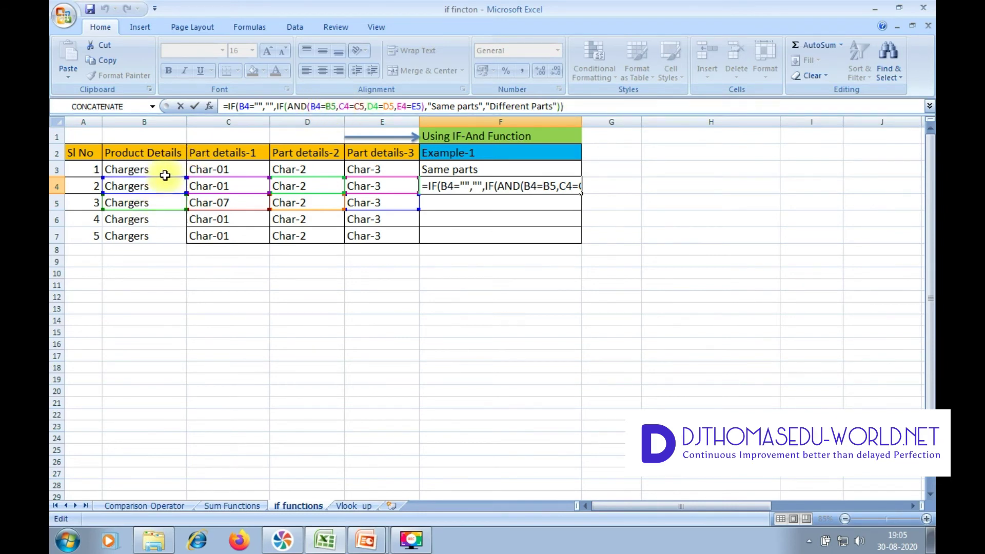
pyautogui.click(165, 172)
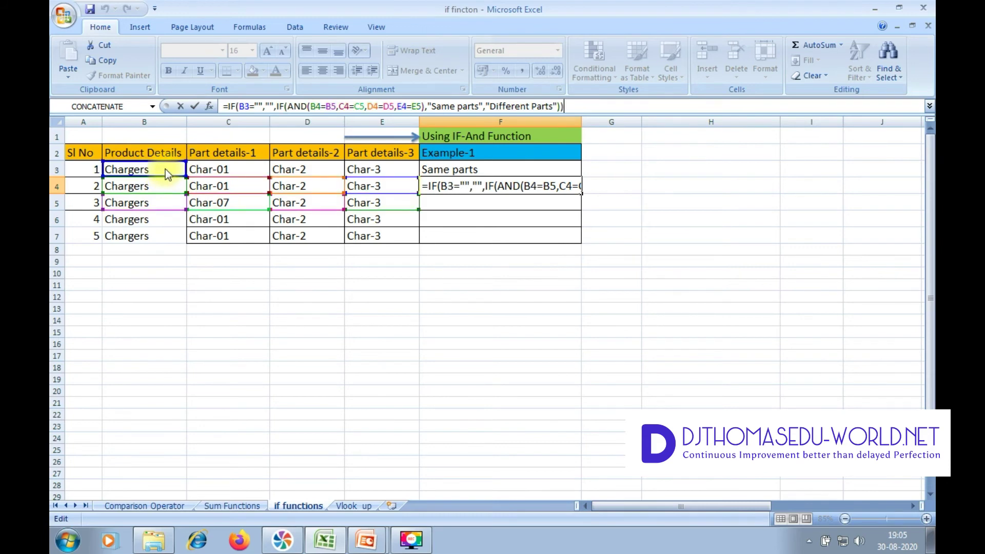
pyautogui.click(162, 201)
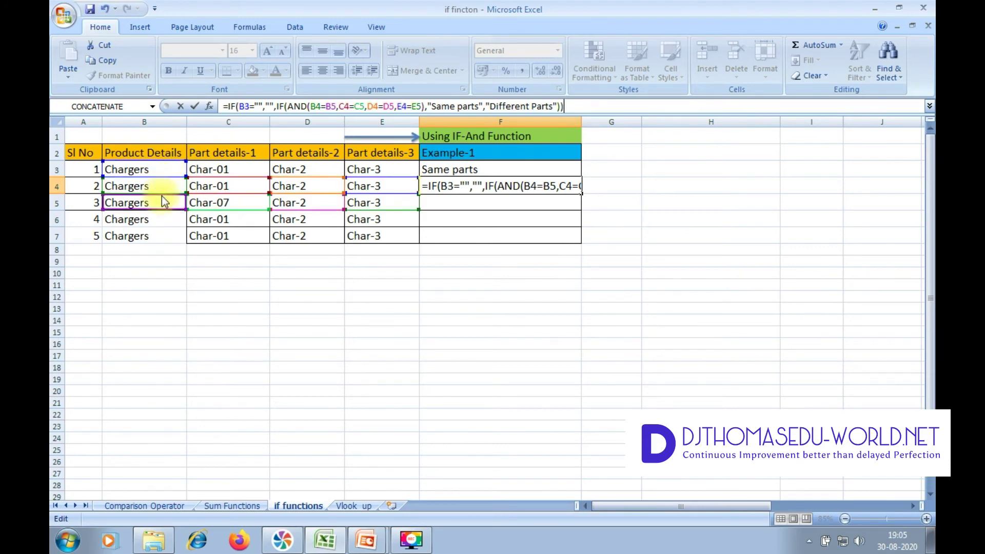
pyautogui.click(164, 187)
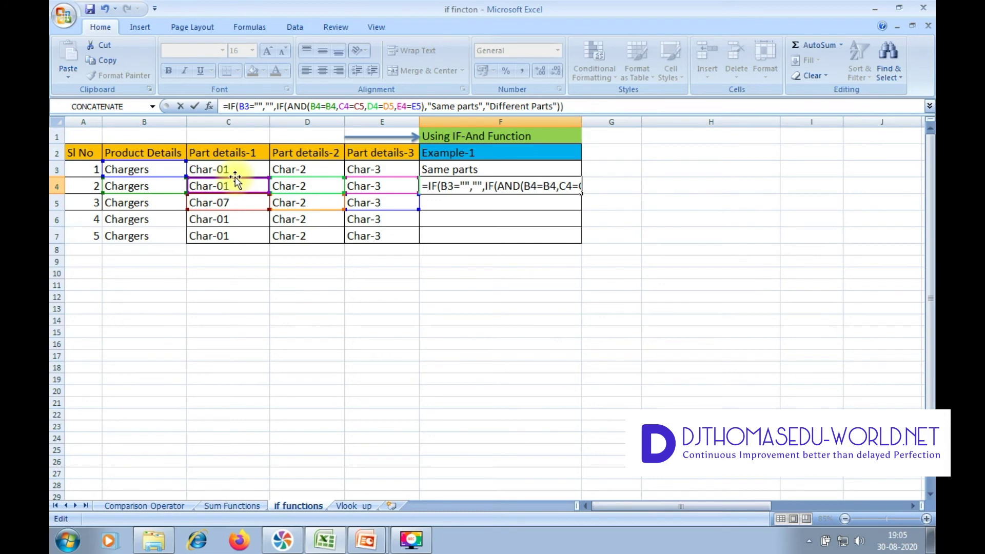
# Change the remaining AND conditions in F4 to C3=C4, D3=D4 and E3=E4, and commit the formula.
pyautogui.moveTo(235, 177); pyautogui.dragTo(235, 187)
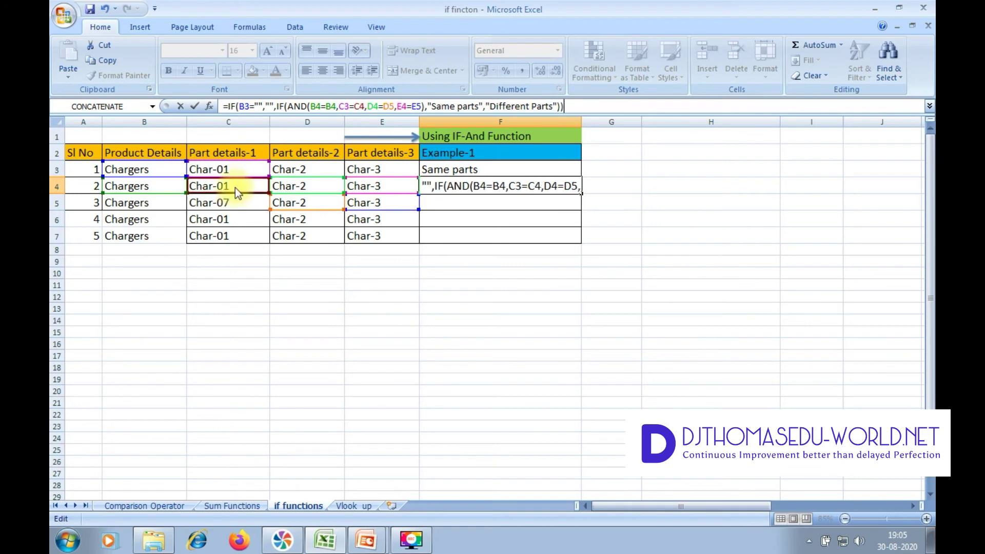
pyautogui.moveTo(326, 178)
pyautogui.mouseDown()
pyautogui.moveTo(325, 169)
pyautogui.moveTo(318, 188)
pyautogui.mouseUp()
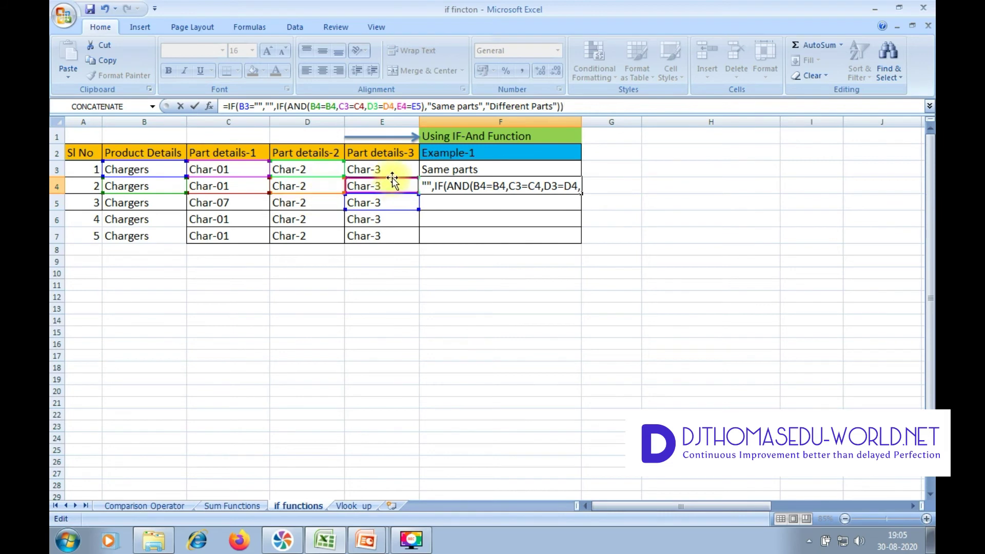
pyautogui.moveTo(393, 170); pyautogui.dragTo(385, 187)
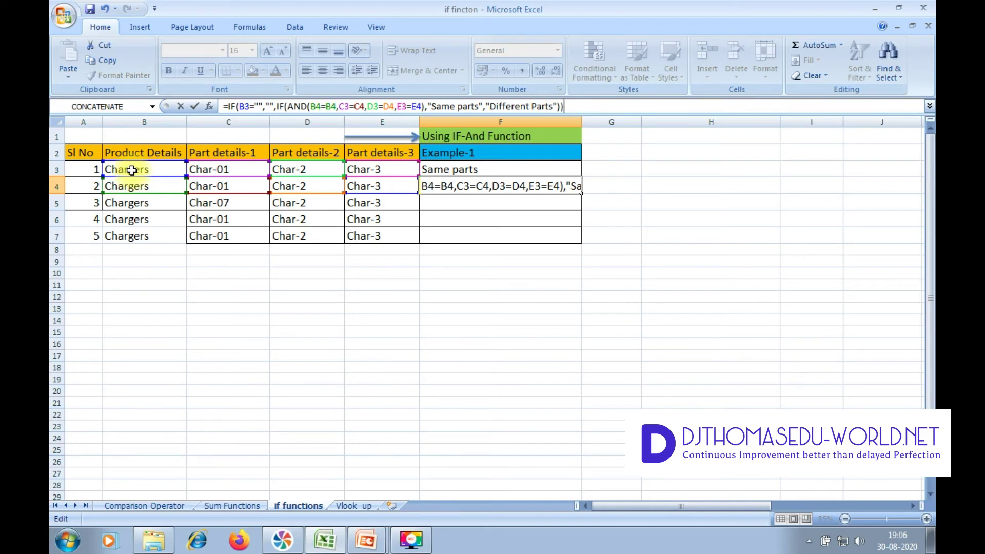
pyautogui.press('Return')
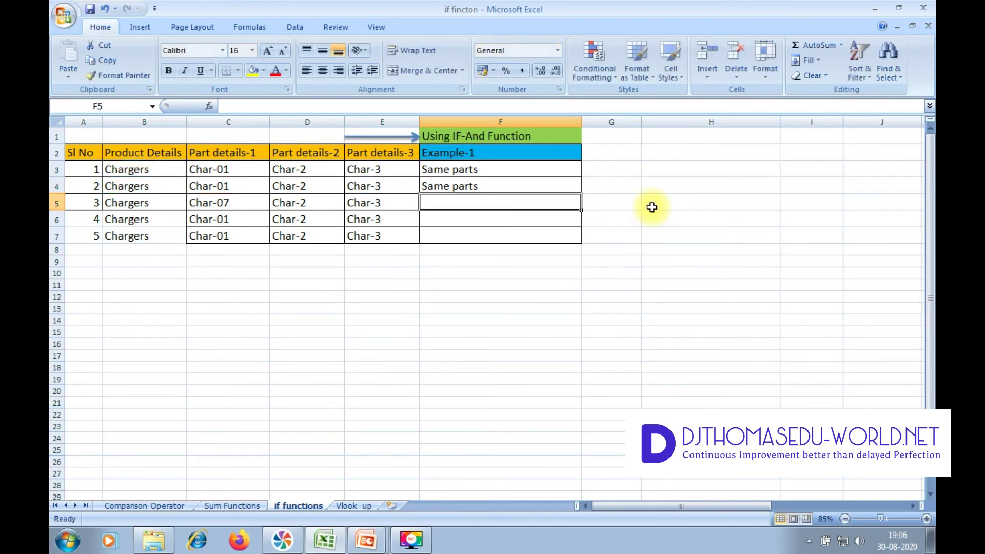
# Fill the F4 formula down through F7.
pyautogui.click(539, 187)
pyautogui.moveTo(579, 191); pyautogui.dragTo(582, 243)
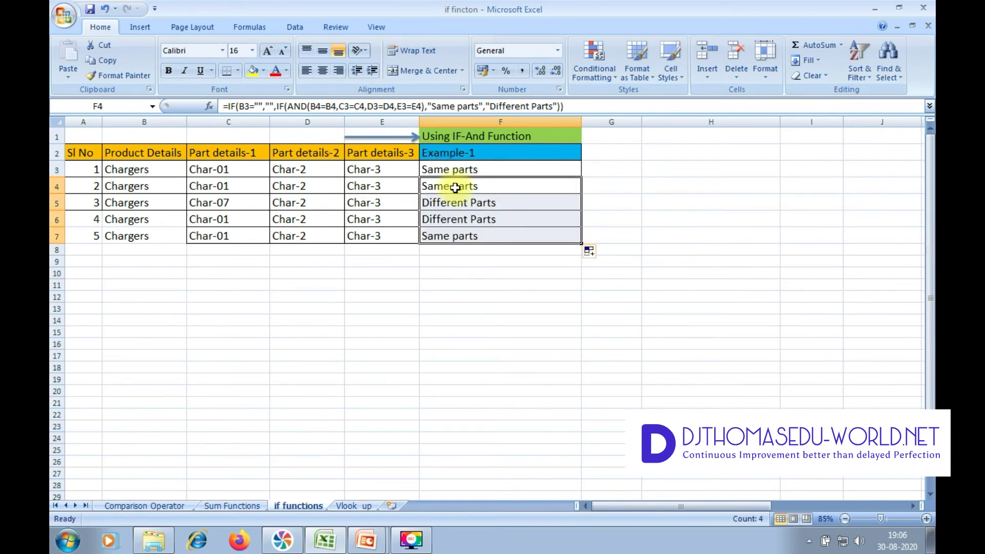
pyautogui.click(517, 274)
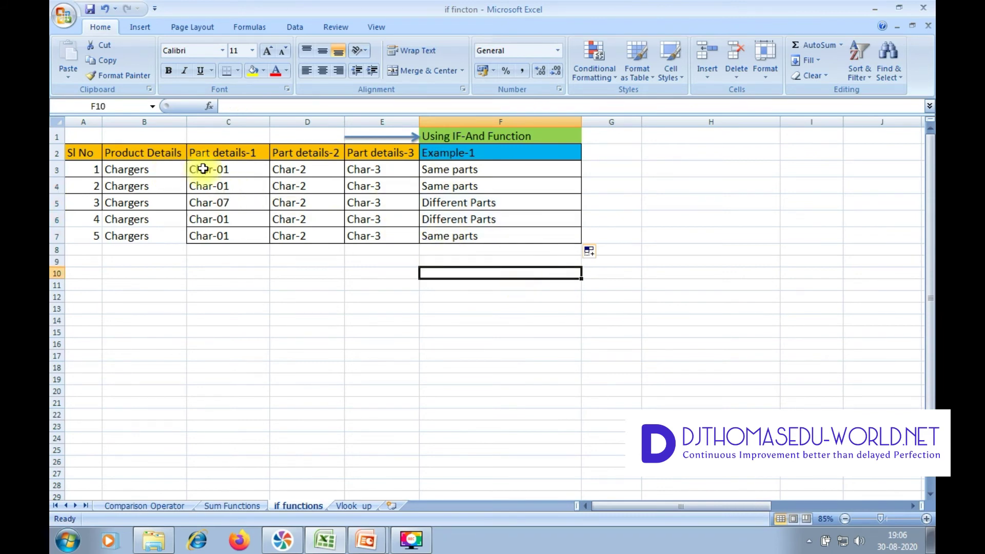
# Check the results in F3 and F4 against the product and part details of rows 3 to 5.
pyautogui.click(155, 171)
pyautogui.click(131, 185)
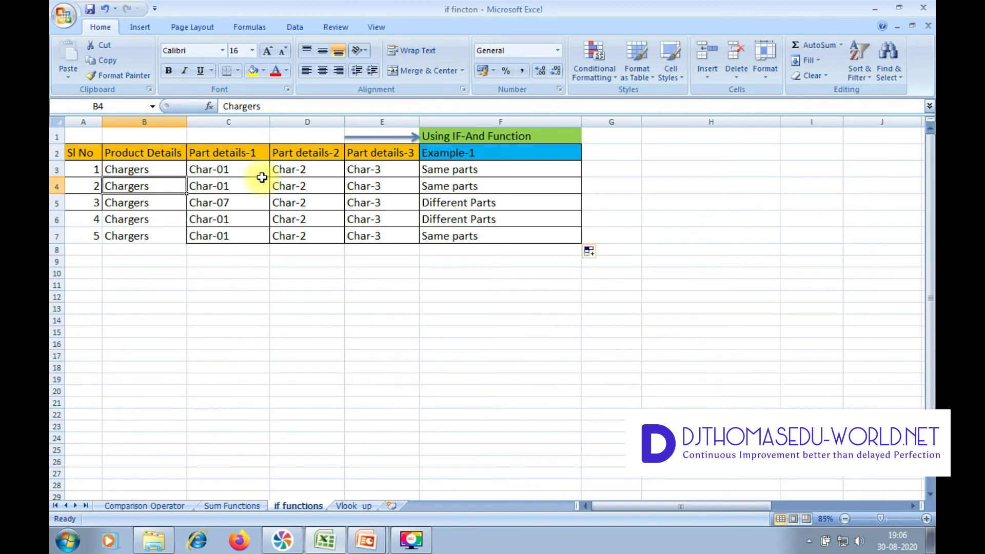
pyautogui.click(449, 168)
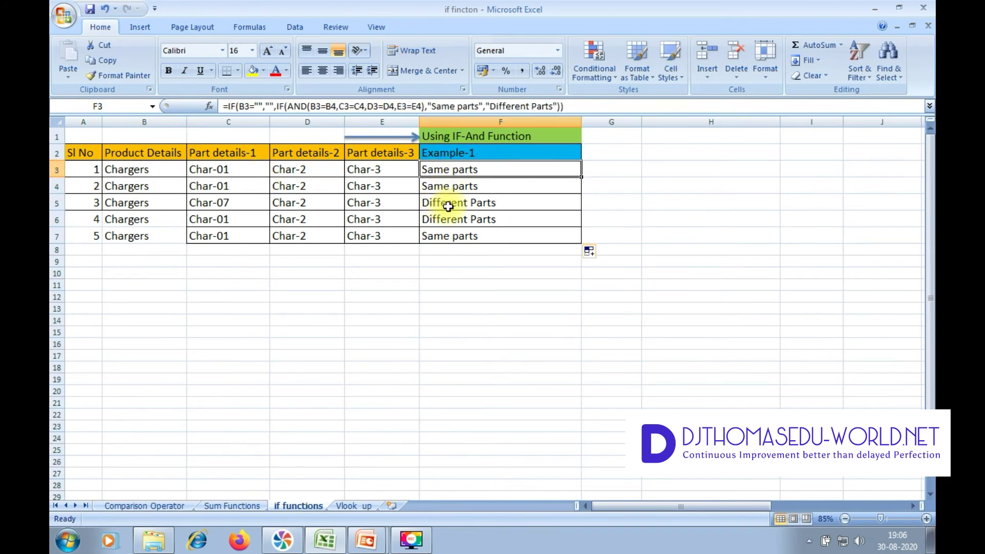
pyautogui.click(451, 187)
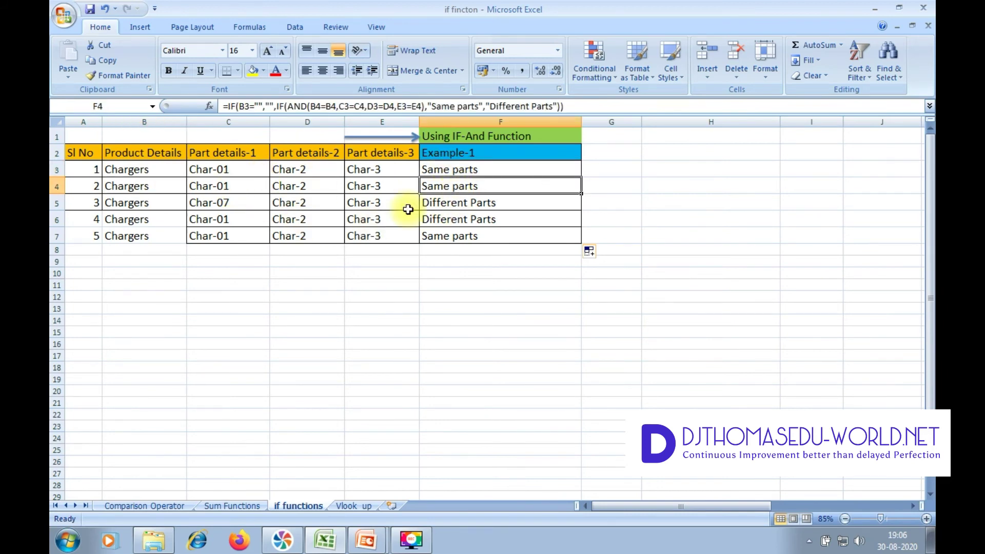
pyautogui.moveTo(232, 187); pyautogui.dragTo(245, 169)
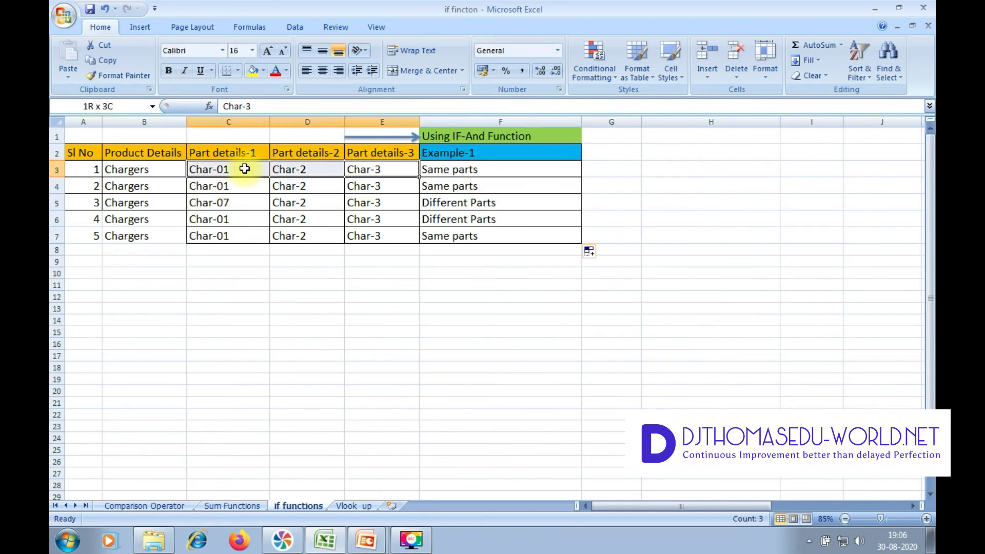
pyautogui.click(451, 187)
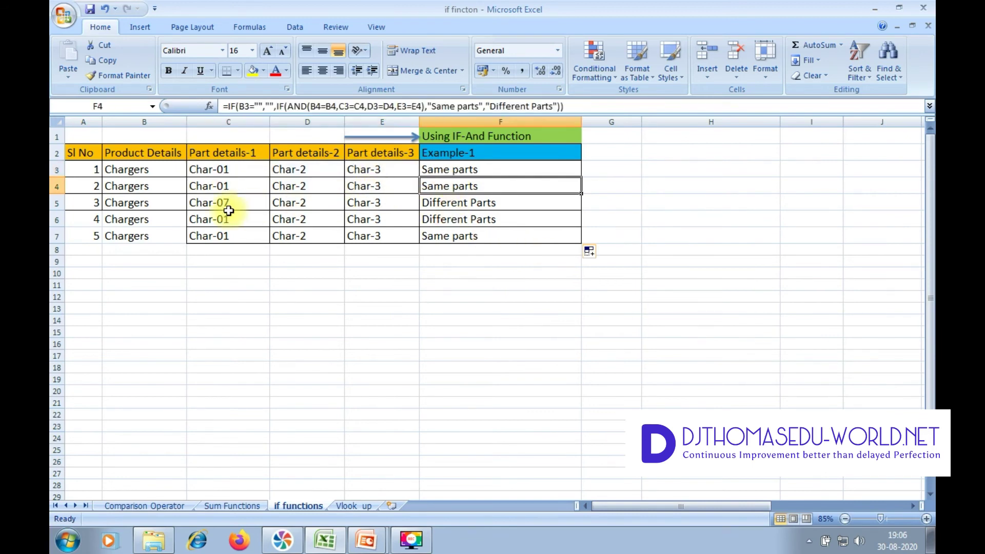
pyautogui.moveTo(229, 205); pyautogui.dragTo(221, 186)
pyautogui.click(370, 187)
pyautogui.click(290, 283)
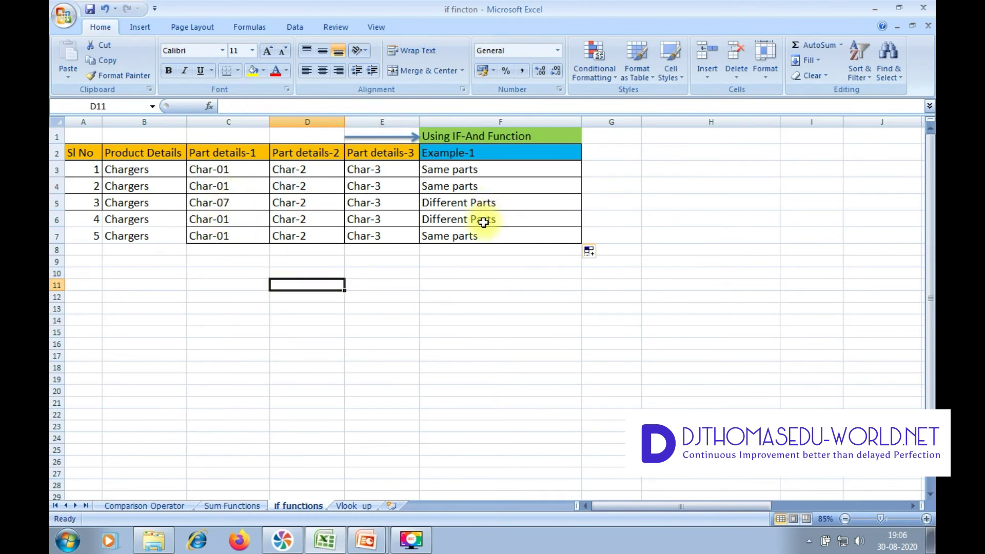
# Examine the formulas and results in F6 and F7 alongside the part details in row 6.
pyautogui.moveTo(483, 221); pyautogui.dragTo(219, 220)
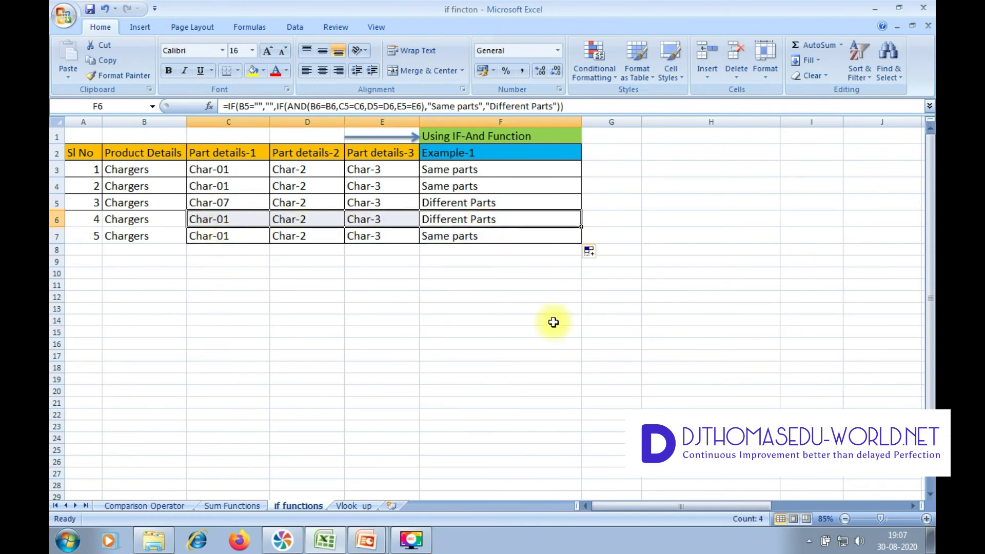
pyautogui.click(552, 322)
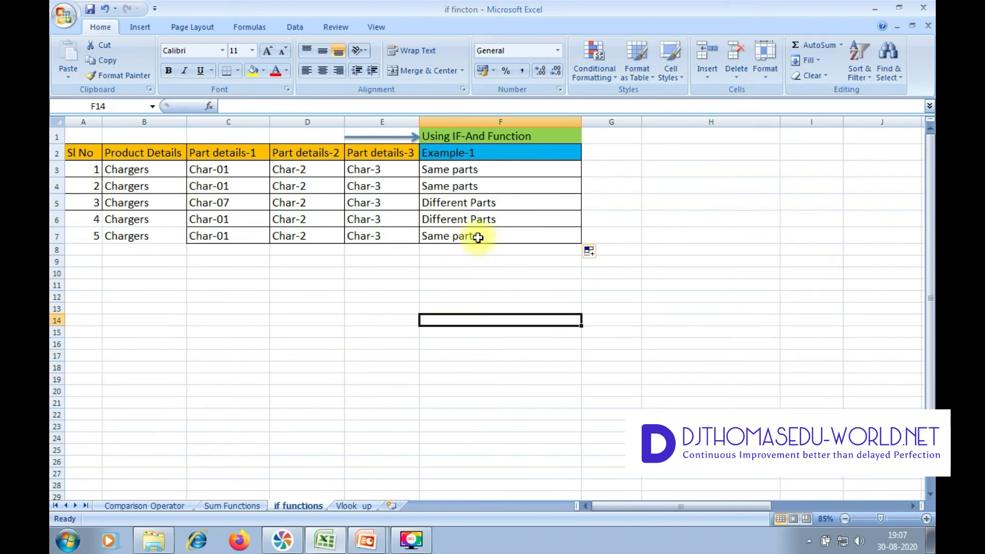
pyautogui.click(478, 237)
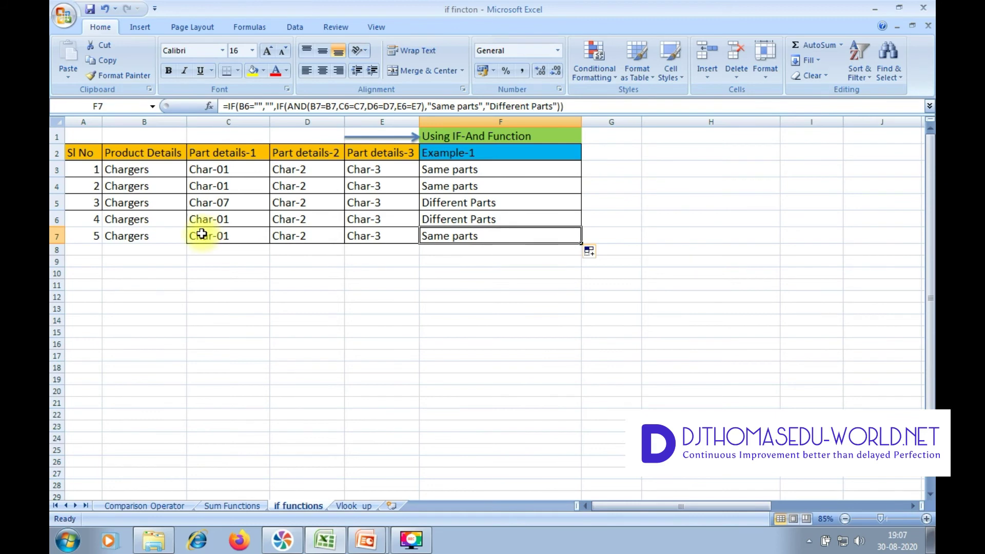
# Compare the part details in rows 6 and 7 with the formula and result in F7.
pyautogui.moveTo(204, 237); pyautogui.dragTo(352, 242)
pyautogui.moveTo(217, 221); pyautogui.dragTo(380, 221)
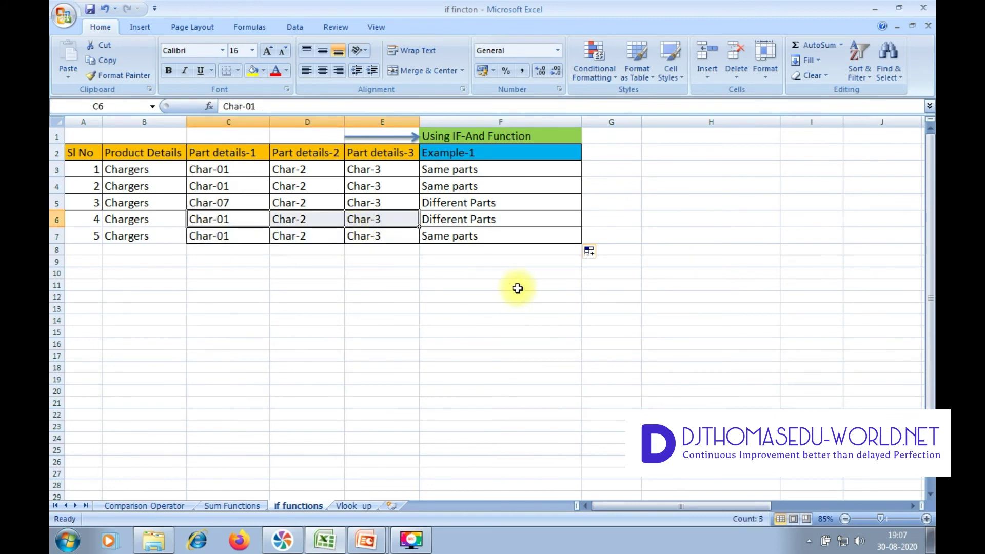
pyautogui.click(517, 288)
pyautogui.click(510, 235)
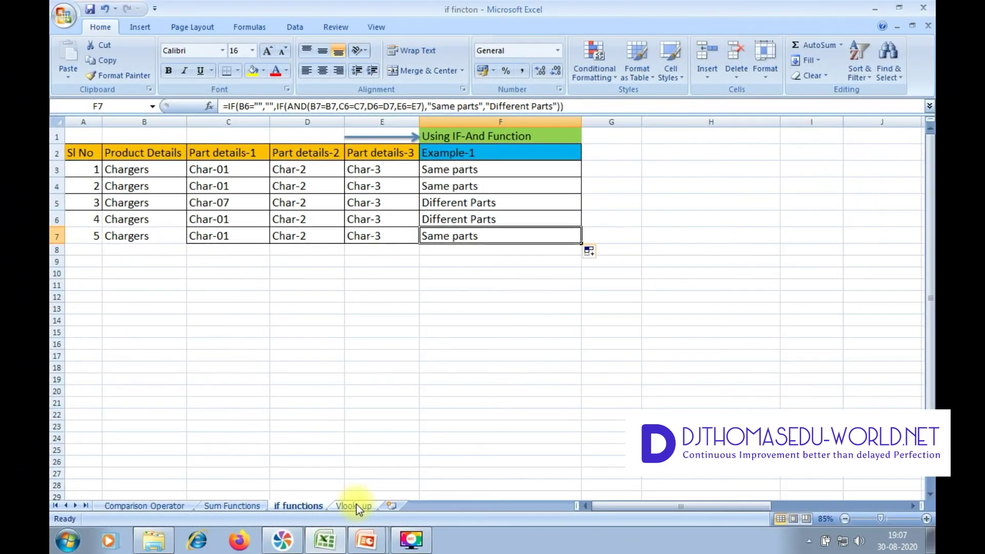
# On the Vlook up sheet, autofit column L so the Opening Stock heading fits.
pyautogui.click(404, 507)
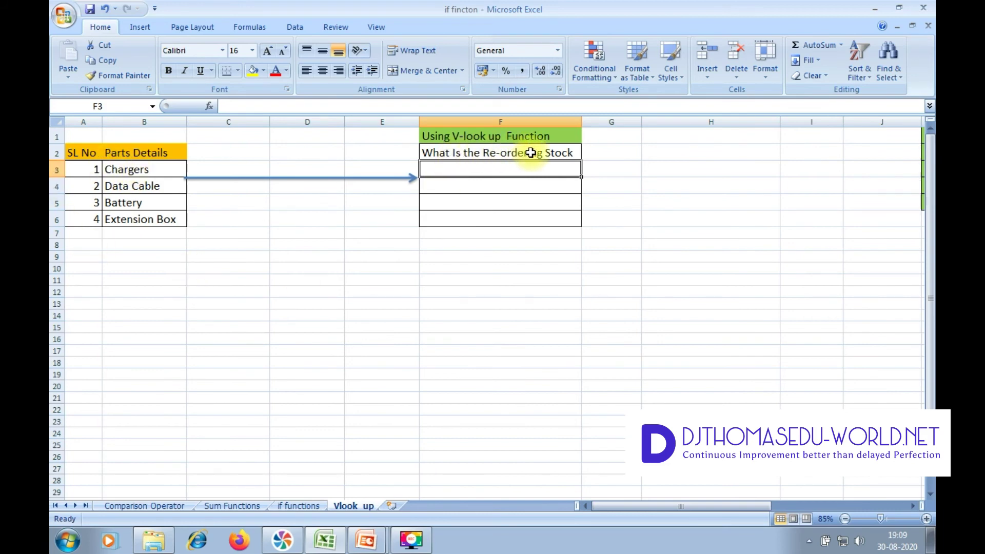
pyautogui.moveTo(657, 507); pyautogui.dragTo(787, 507)
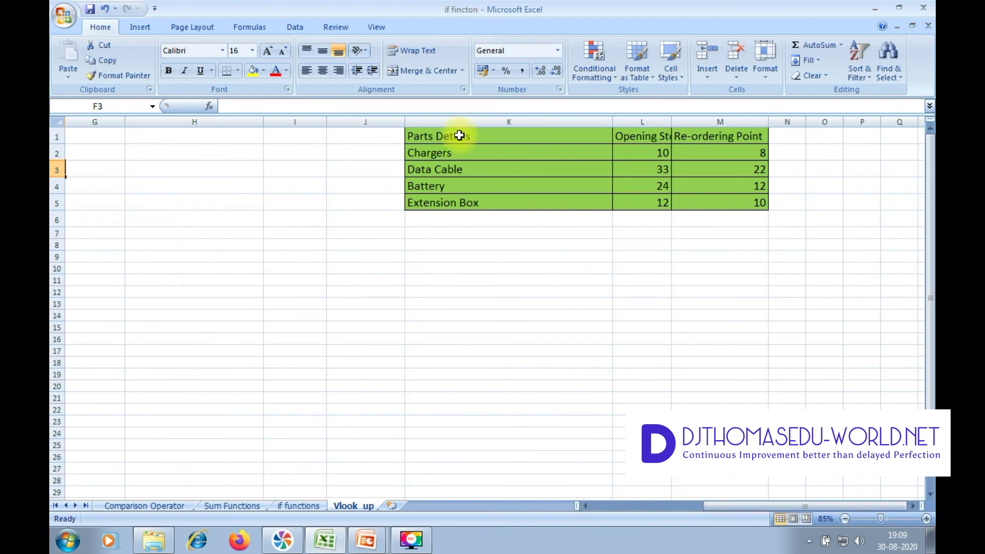
pyautogui.doubleClick(671, 122)
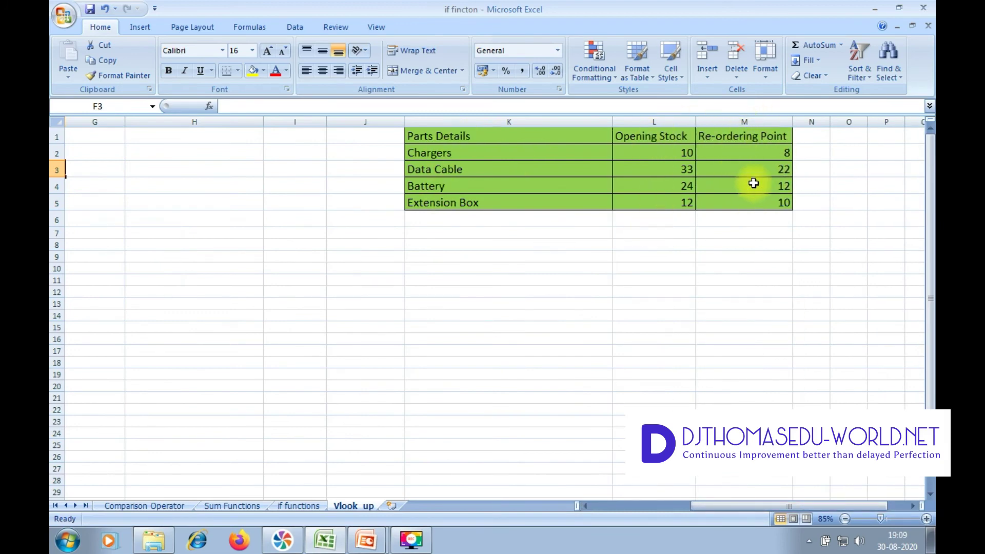
pyautogui.moveTo(820, 508); pyautogui.dragTo(721, 508)
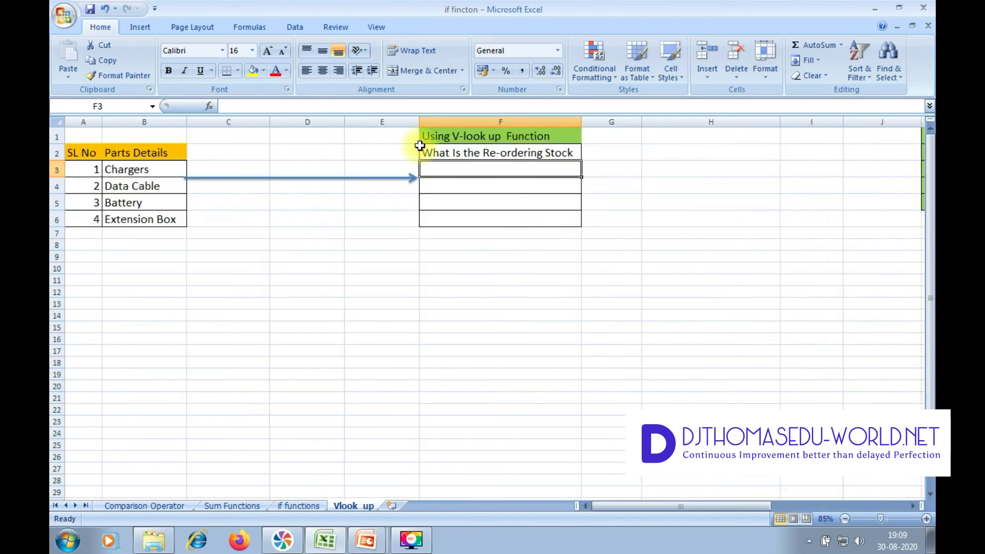
# Begin an IF formula in F3 that tests B3="" and returns an empty string when true.
pyautogui.write('=')
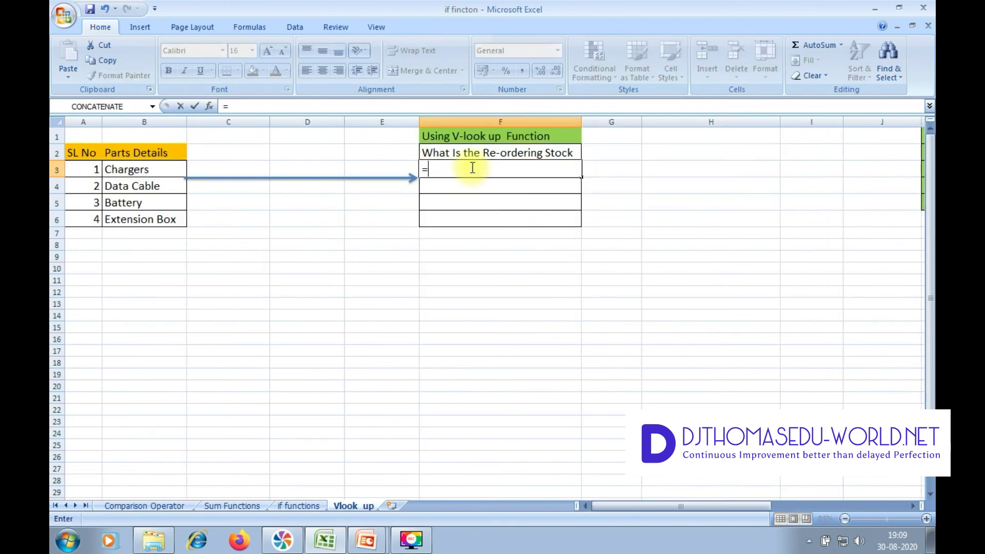
pyautogui.write('if')
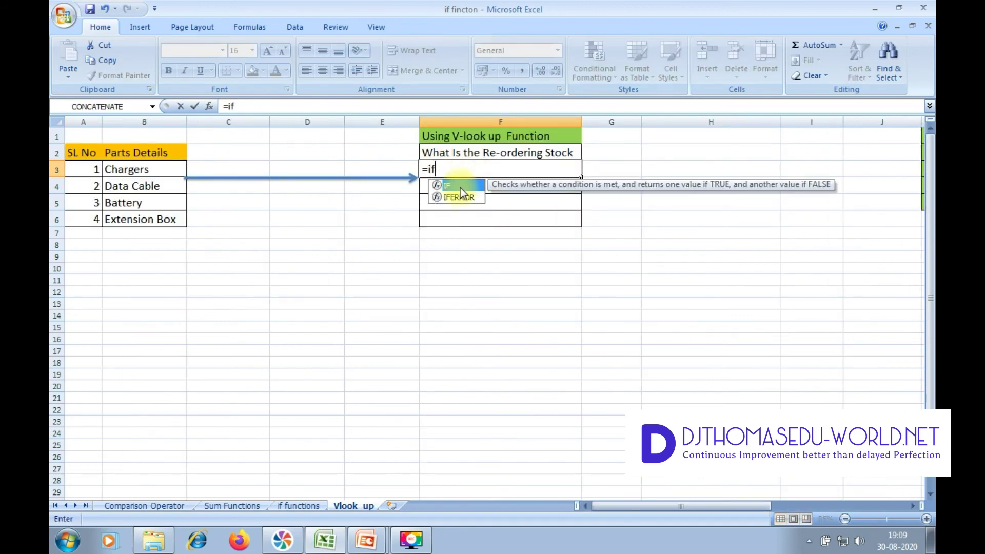
pyautogui.doubleClick(460, 186)
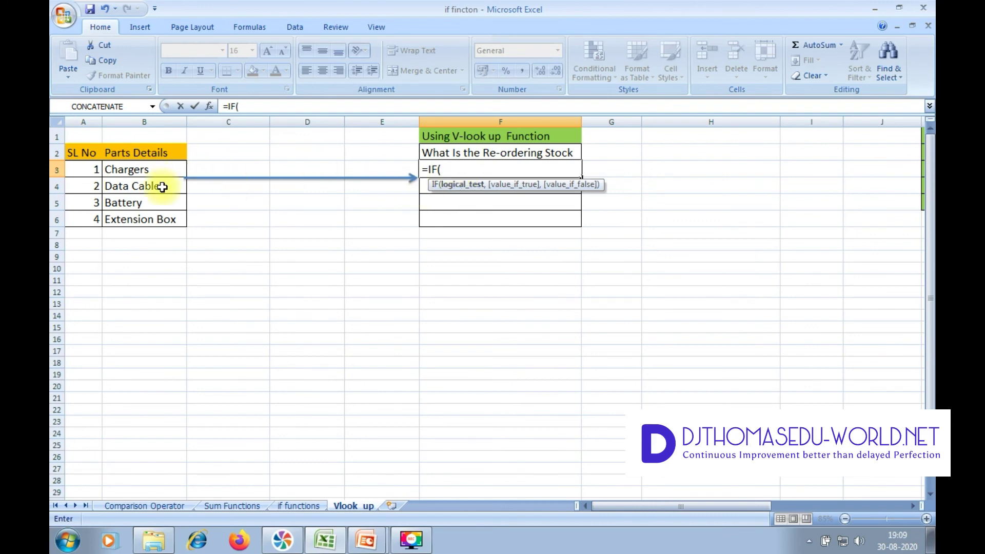
pyautogui.click(148, 172)
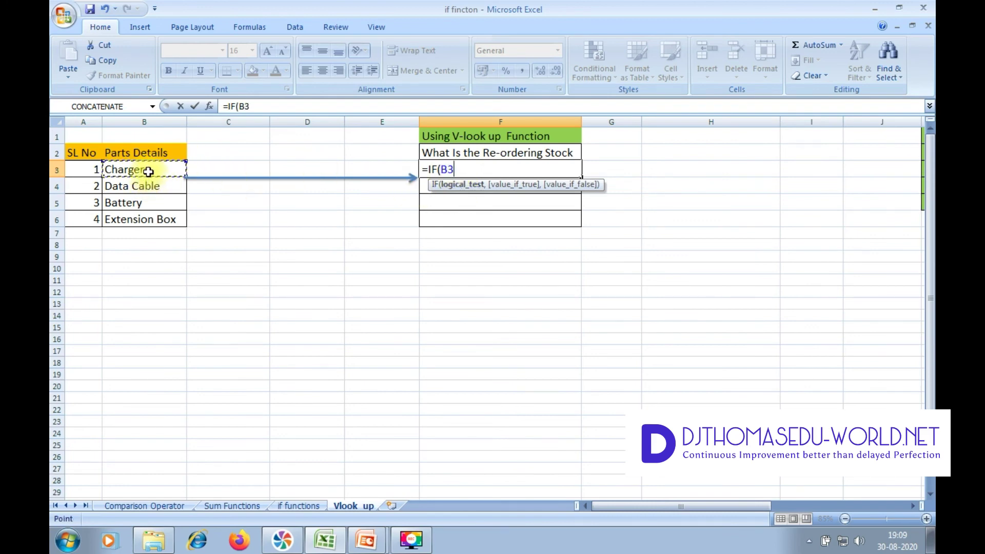
pyautogui.write('="",')
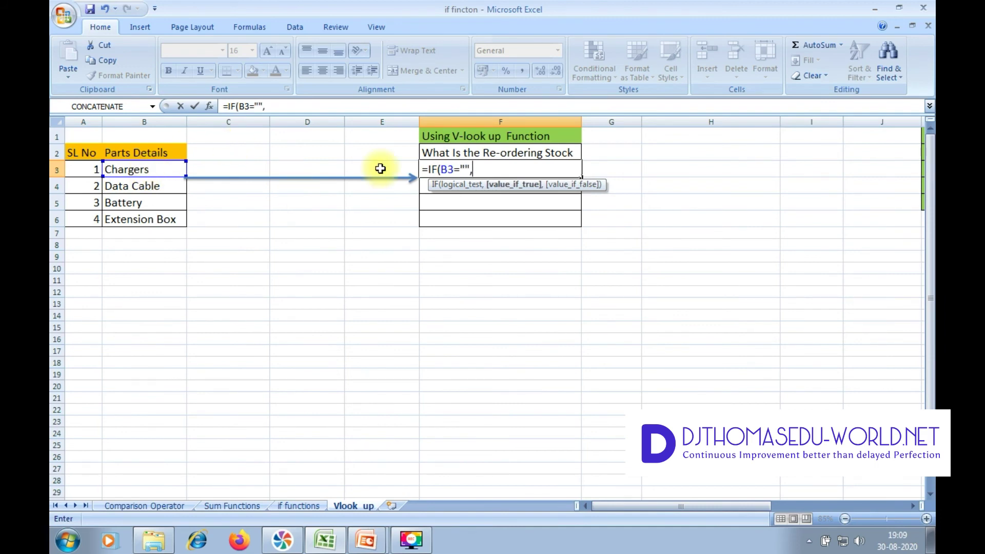
pyautogui.write('""')
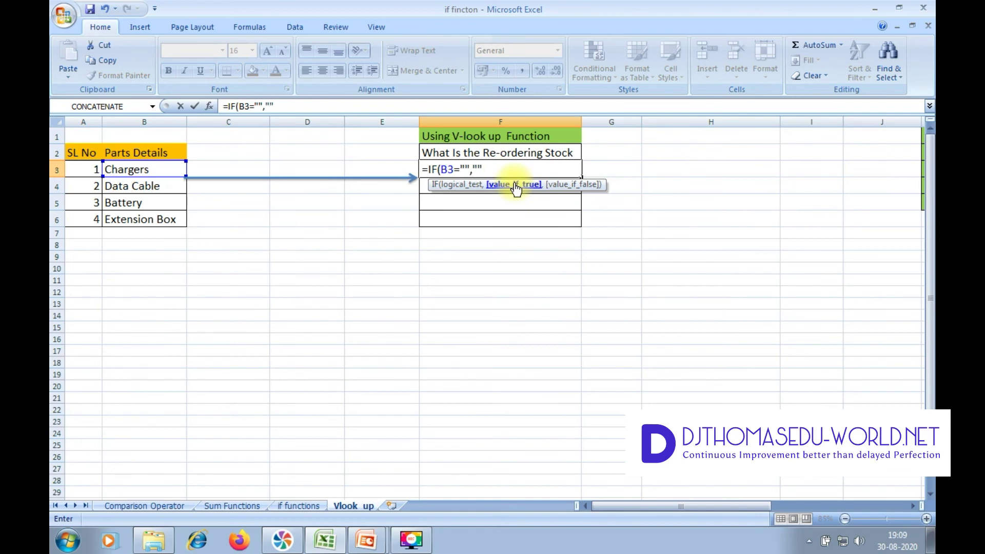
pyautogui.write(',')
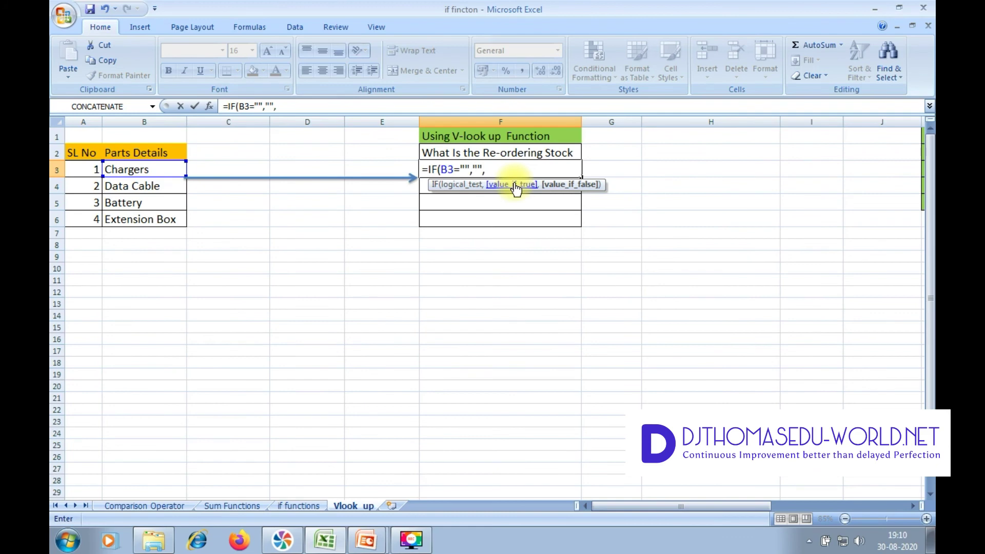
# Nest a VLOOKUP as the false result of the F3 formula, with B3:B6 as the lookup value.
pyautogui.write('va')
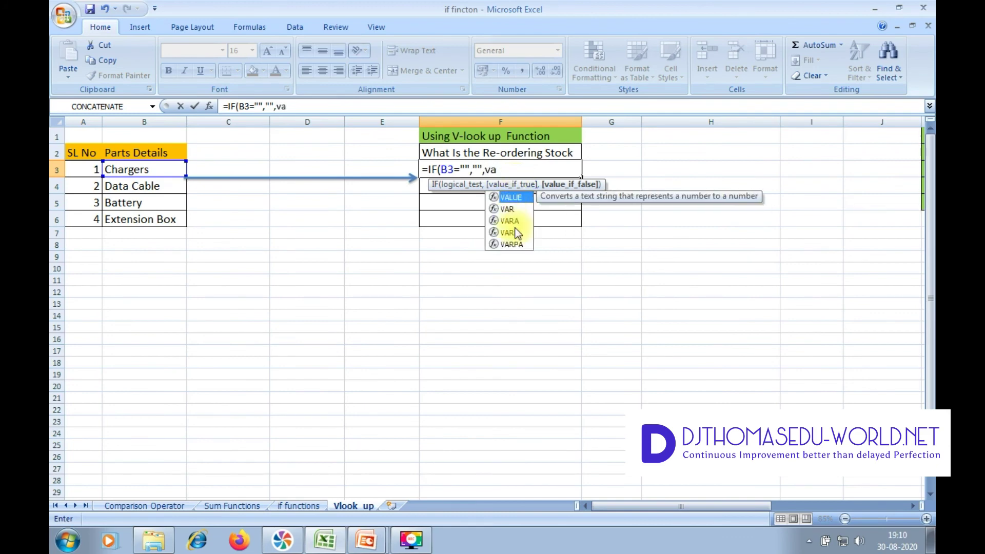
pyautogui.press('BackSpace')
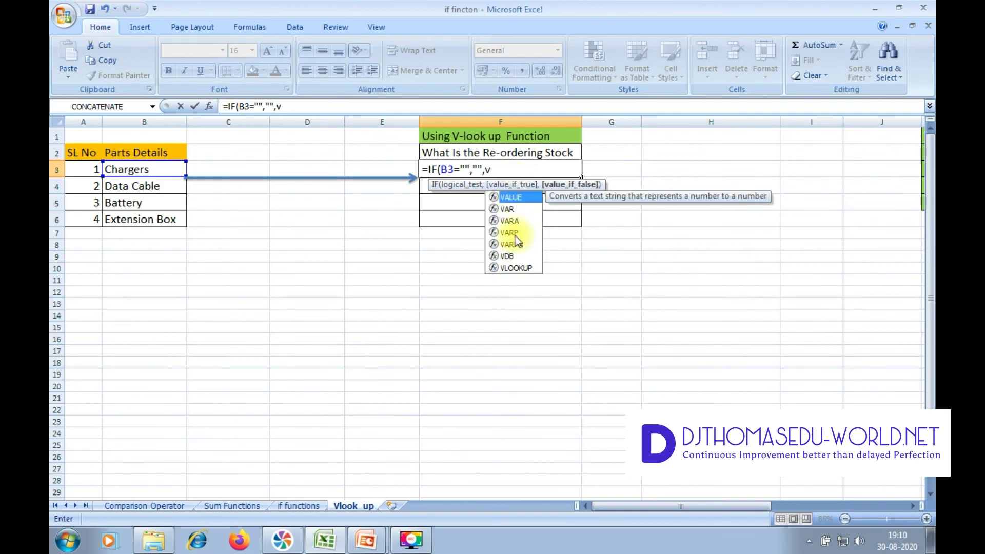
pyautogui.write('l')
pyautogui.doubleClick(522, 196)
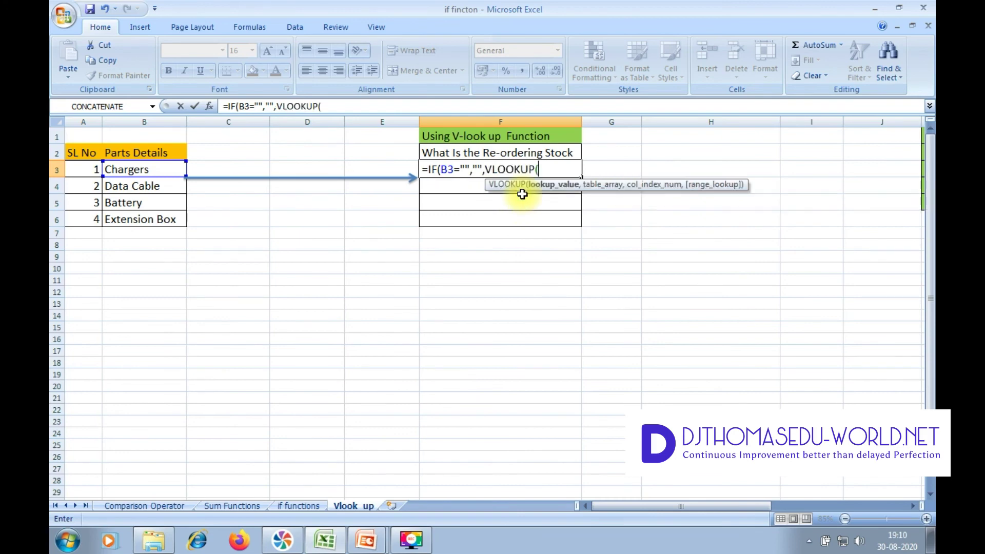
pyautogui.moveTo(117, 169); pyautogui.dragTo(127, 224)
pyautogui.write(',')
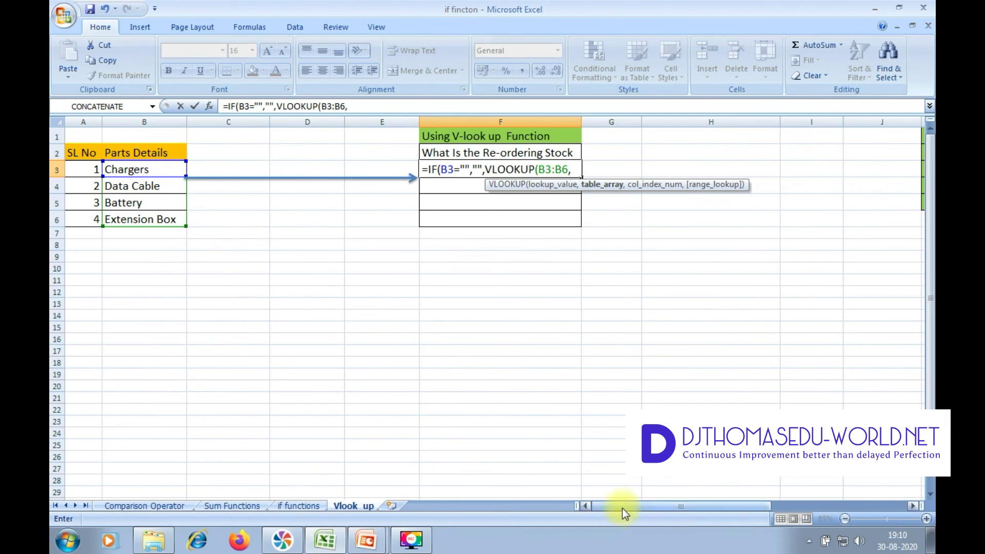
# Complete the first VLOOKUP in F3 with table array K1:L5, column index 2 and range lookup 0.
pyautogui.moveTo(623, 509); pyautogui.dragTo(743, 515)
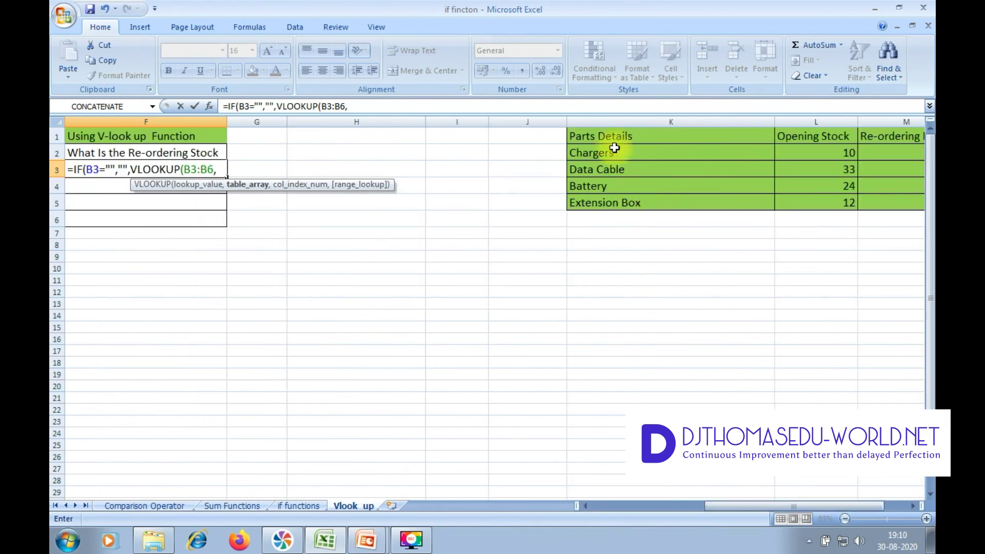
pyautogui.moveTo(636, 137); pyautogui.dragTo(817, 207)
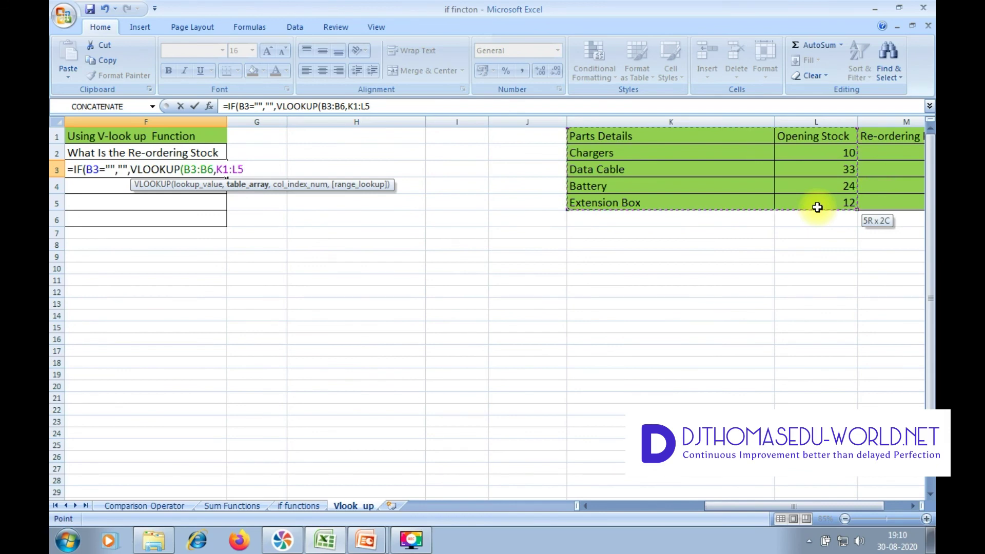
pyautogui.moveTo(817, 208); pyautogui.dragTo(817, 208)
pyautogui.write(',2')
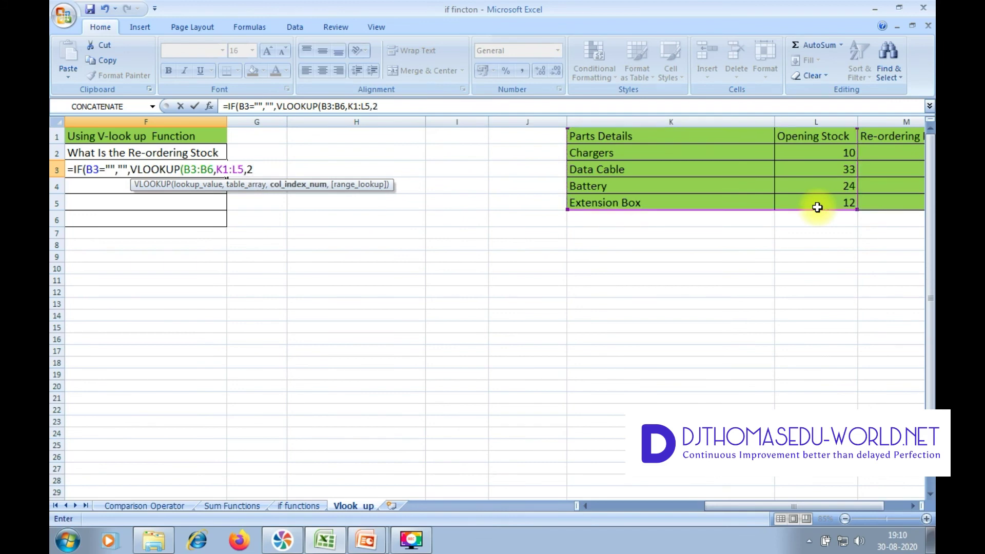
pyautogui.write(',')
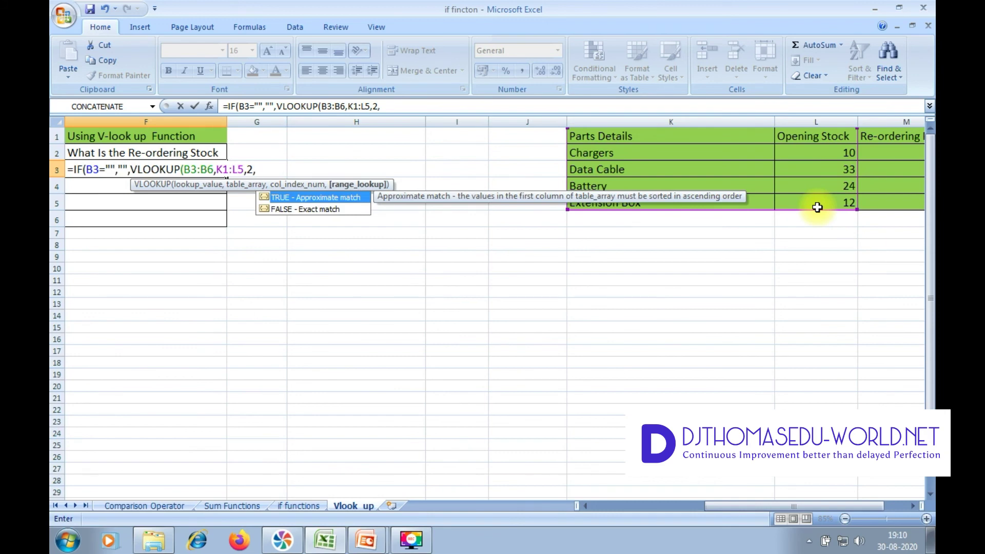
pyautogui.write('0)')
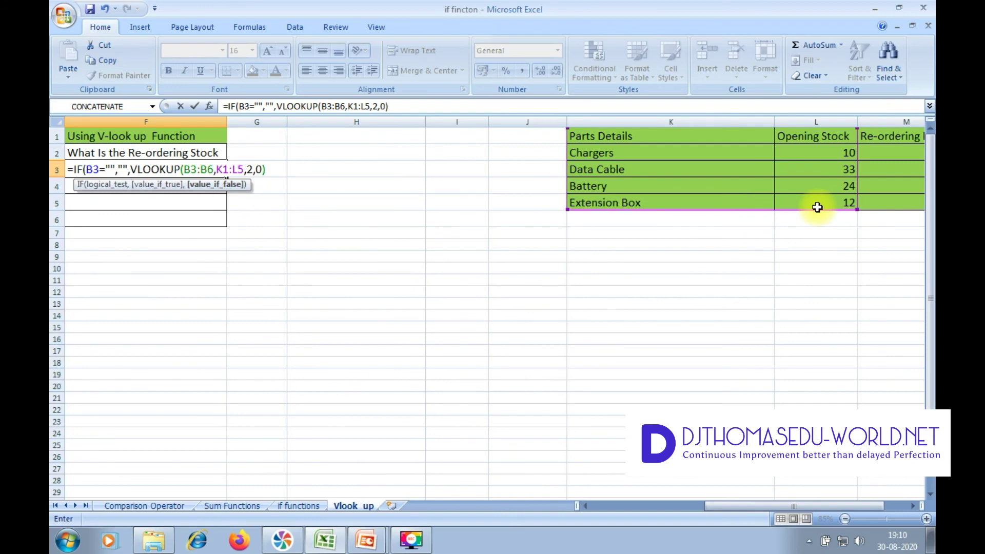
# Subtract VLOOKUP(B3:B6,K1:M5,3,0) from the first lookup in F3 and commit the formula.
pyautogui.write('-vl')
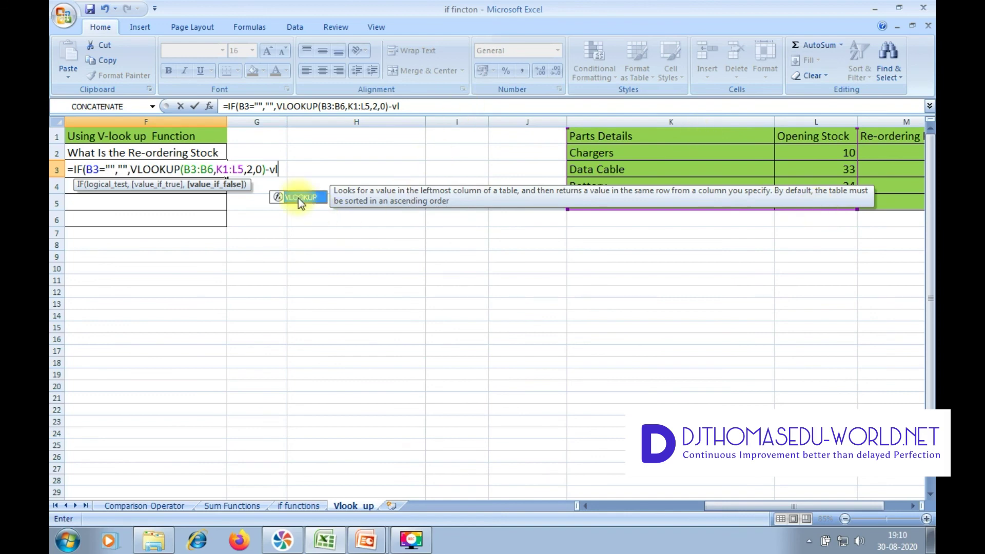
pyautogui.doubleClick(317, 206)
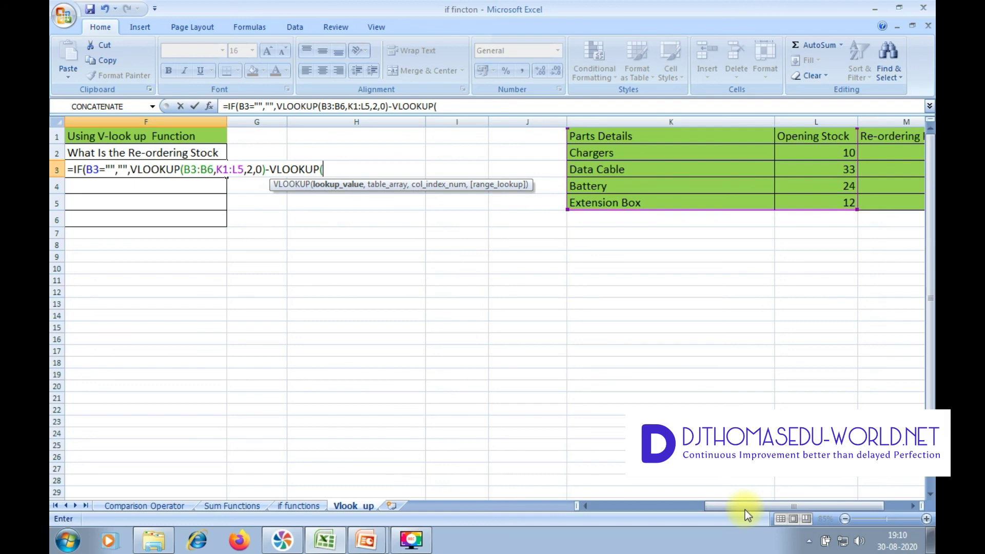
pyautogui.write(',')
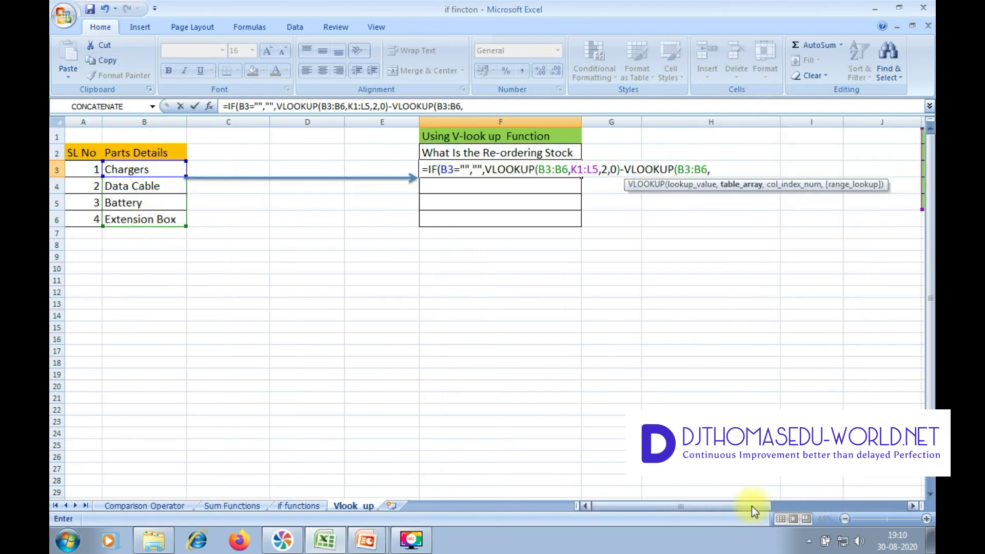
pyautogui.moveTo(752, 506); pyautogui.dragTo(879, 506)
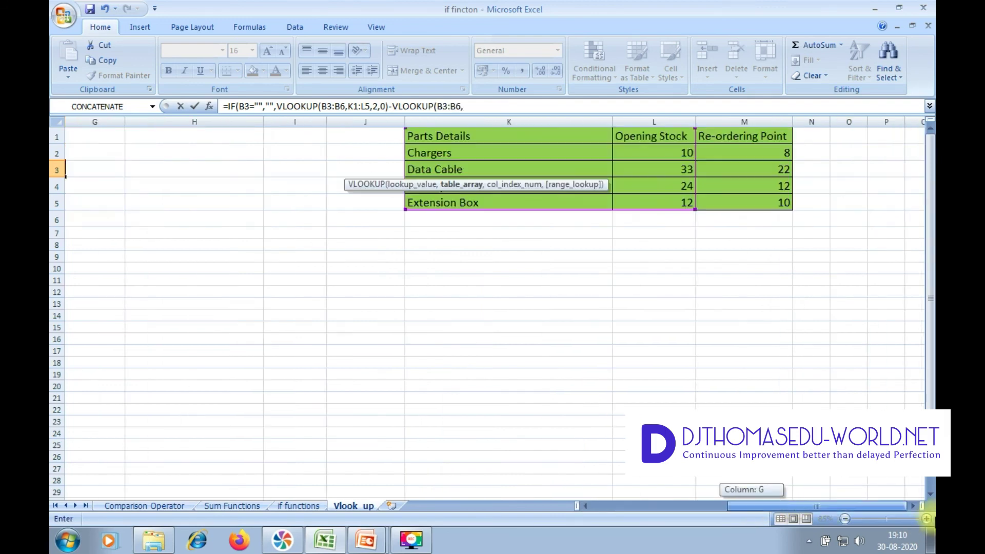
pyautogui.moveTo(496, 139); pyautogui.dragTo(766, 199)
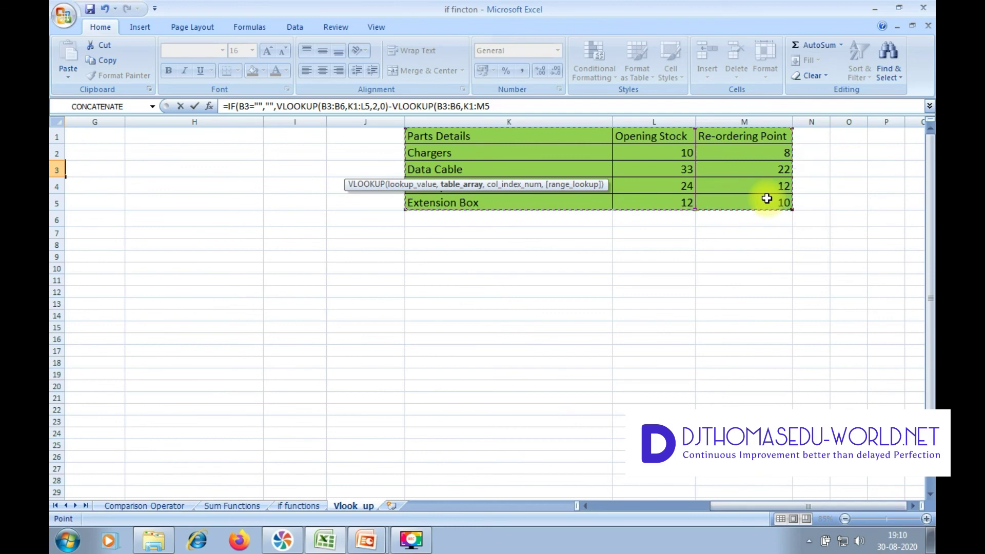
pyautogui.write(',3,')
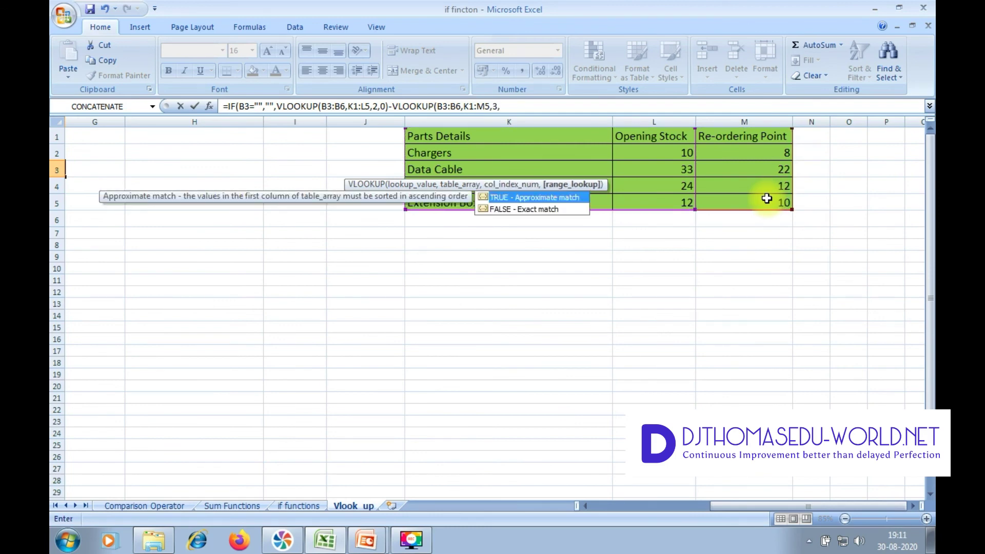
pyautogui.write('0)')
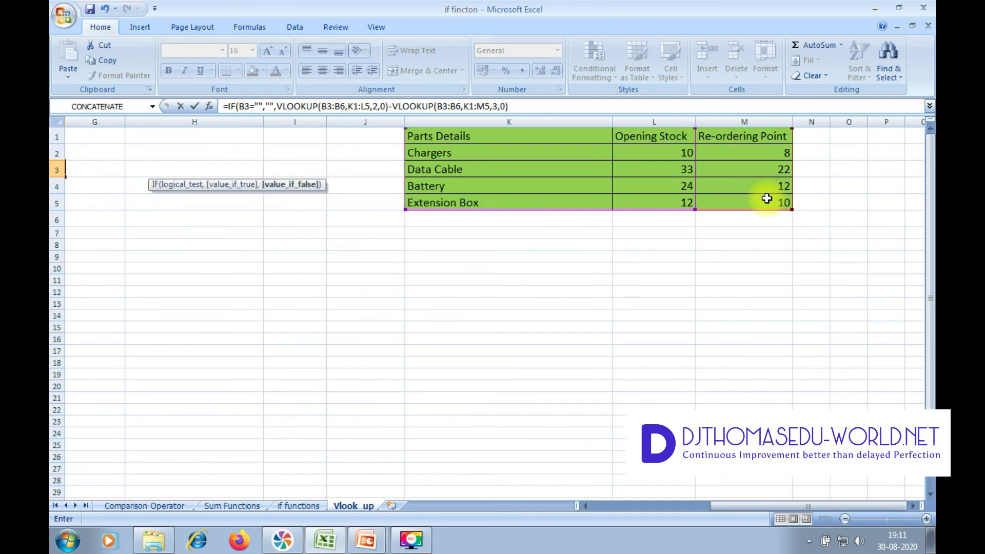
pyautogui.write(',')
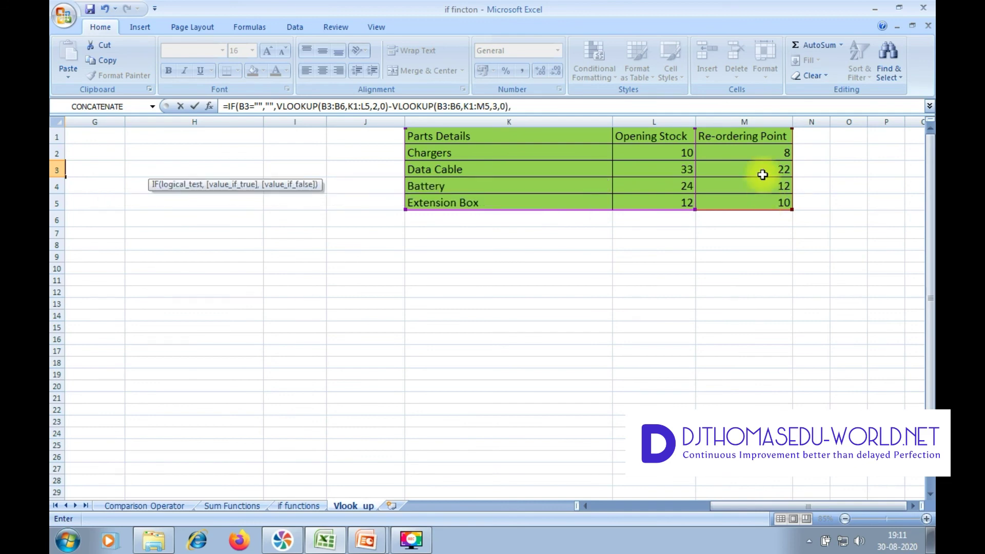
pyautogui.press('BackSpace')
pyautogui.press('Return')
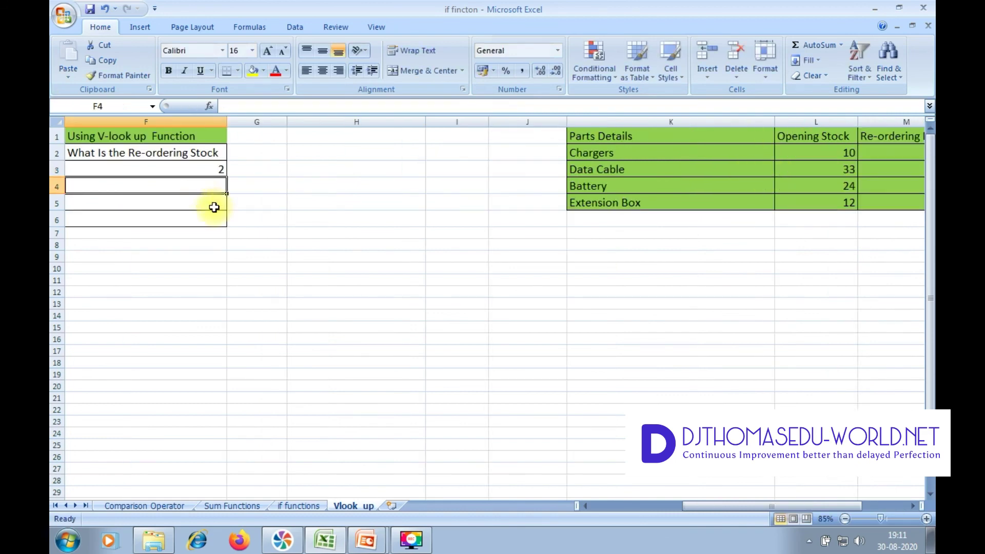
# Fill the F3 re-ordering stock formula down through F6.
pyautogui.moveTo(784, 507); pyautogui.dragTo(693, 507)
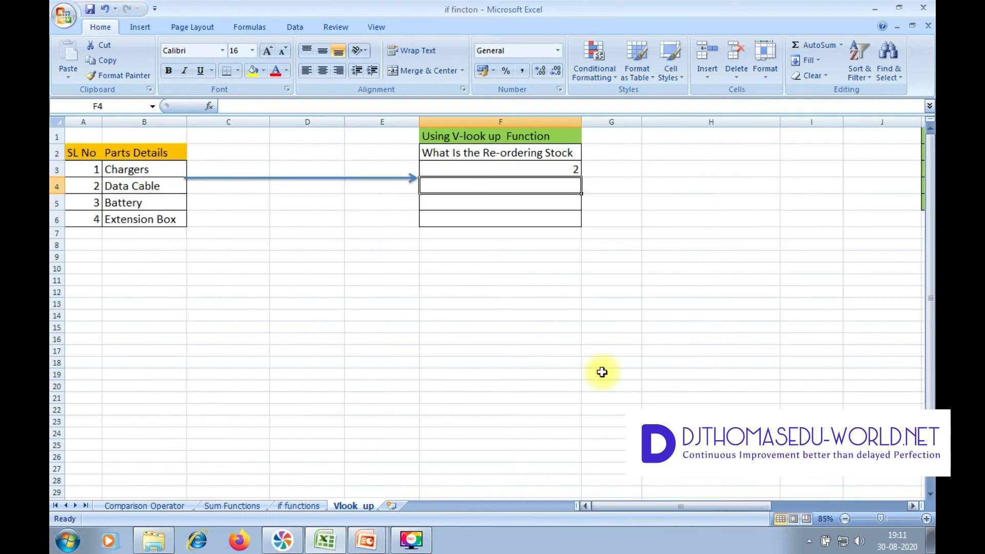
pyautogui.click(544, 172)
pyautogui.moveTo(581, 177); pyautogui.dragTo(579, 222)
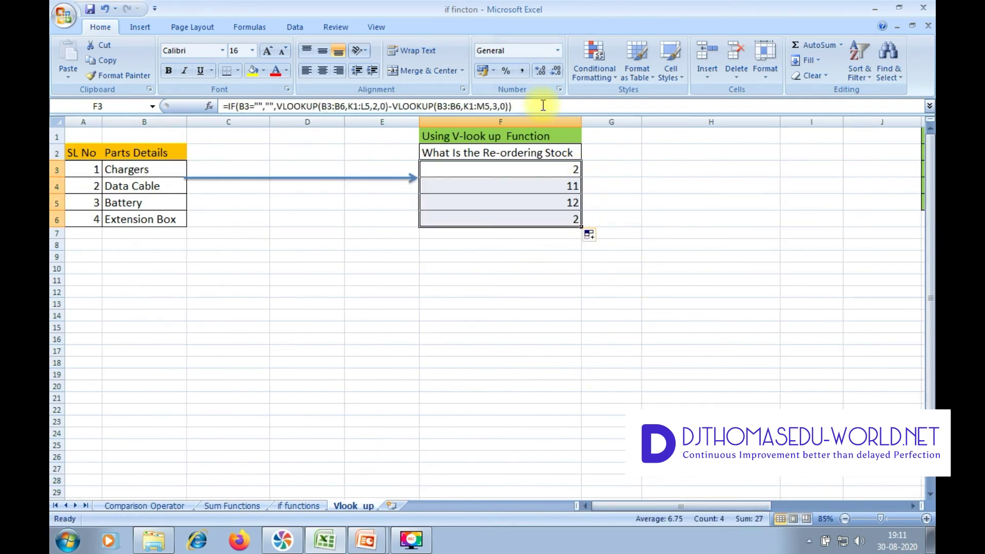
# Check the Chargers' opening stock and re-ordering point in L2:M2 against the result in F3.
pyautogui.moveTo(634, 507); pyautogui.dragTo(801, 513)
pyautogui.click(636, 147)
pyautogui.moveTo(636, 147); pyautogui.dragTo(729, 145)
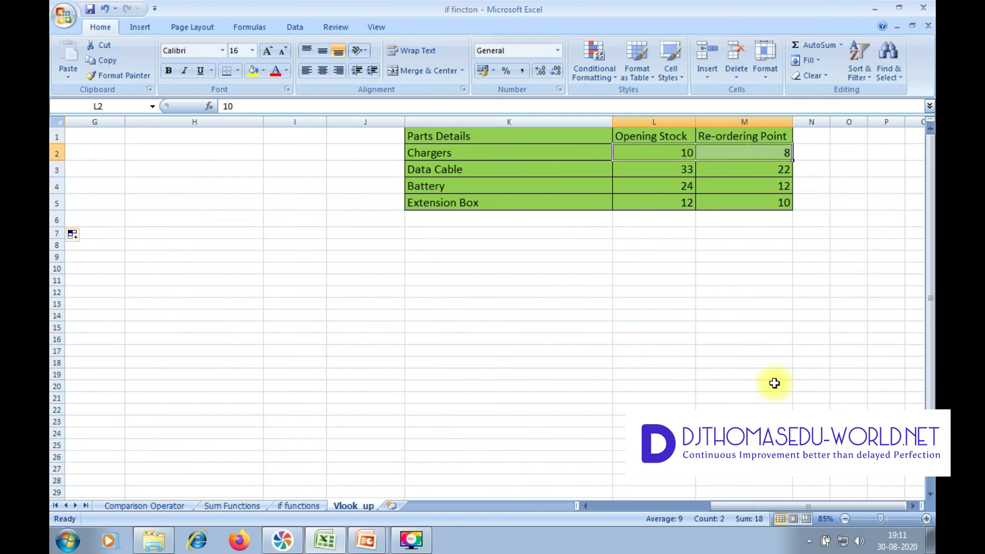
pyautogui.moveTo(795, 505); pyautogui.dragTo(669, 490)
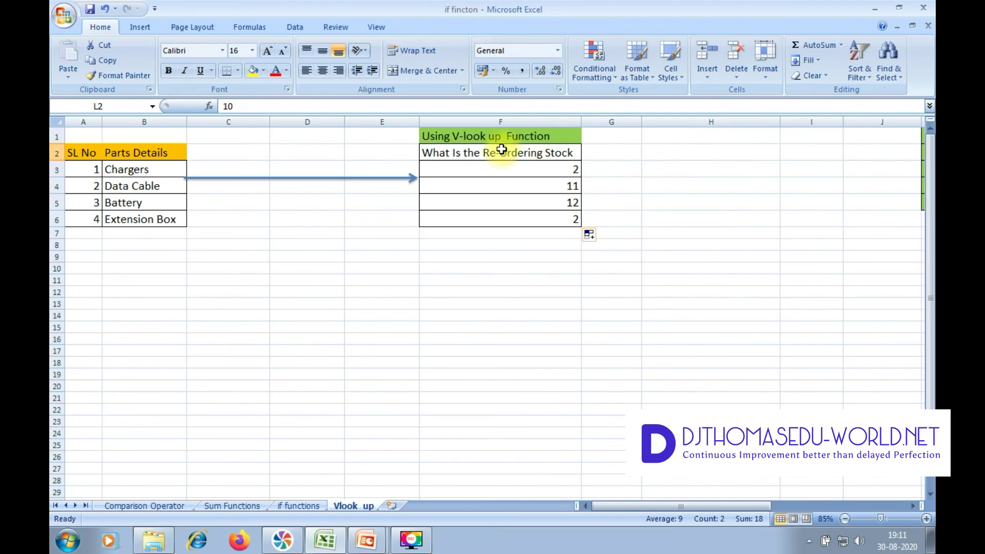
# Review the F3 re-ordering stock formula against its referenced parts list in column B and the lookup table in K1:M5, leaving it unchanged.
pyautogui.click(546, 164)
pyautogui.click(545, 109)
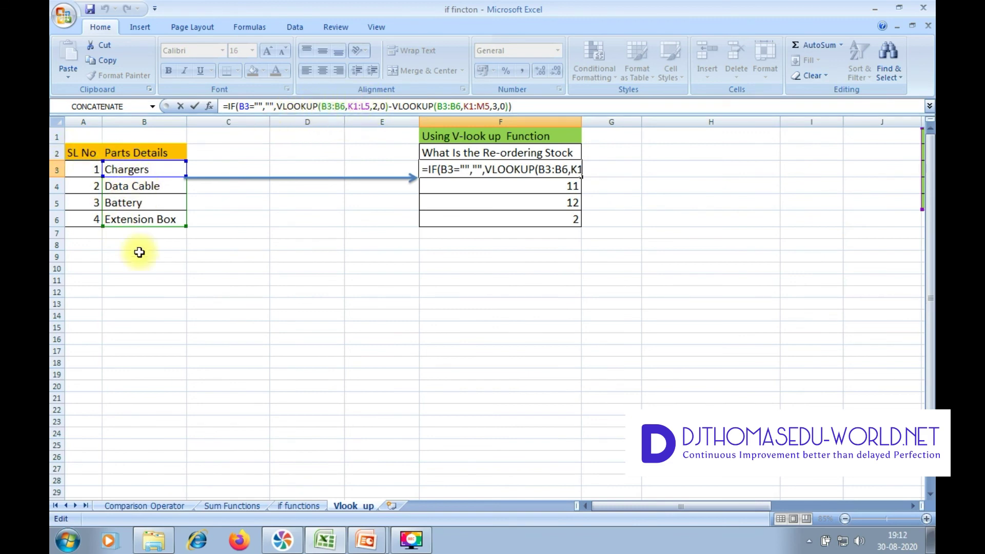
pyautogui.moveTo(647, 506); pyautogui.dragTo(852, 519)
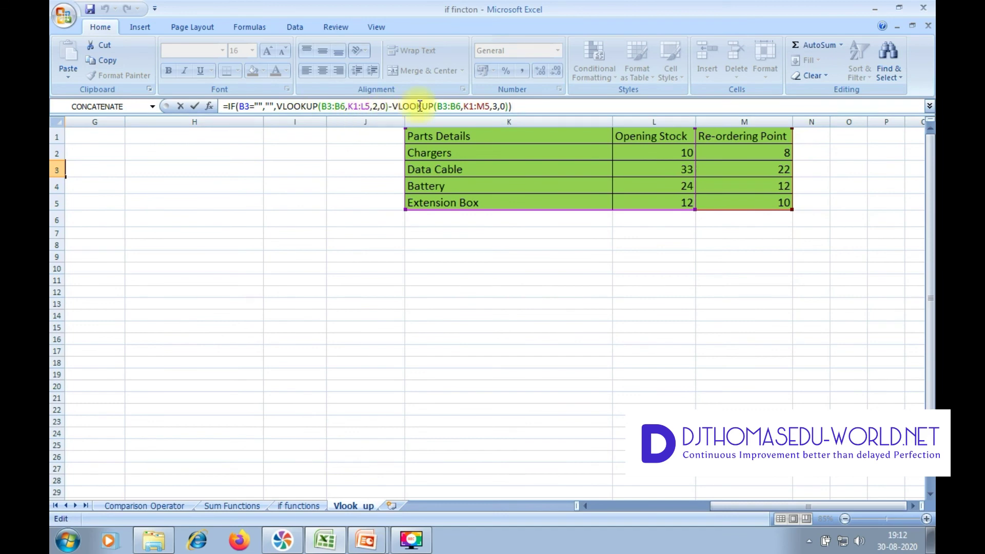
pyautogui.moveTo(767, 502); pyautogui.dragTo(648, 505)
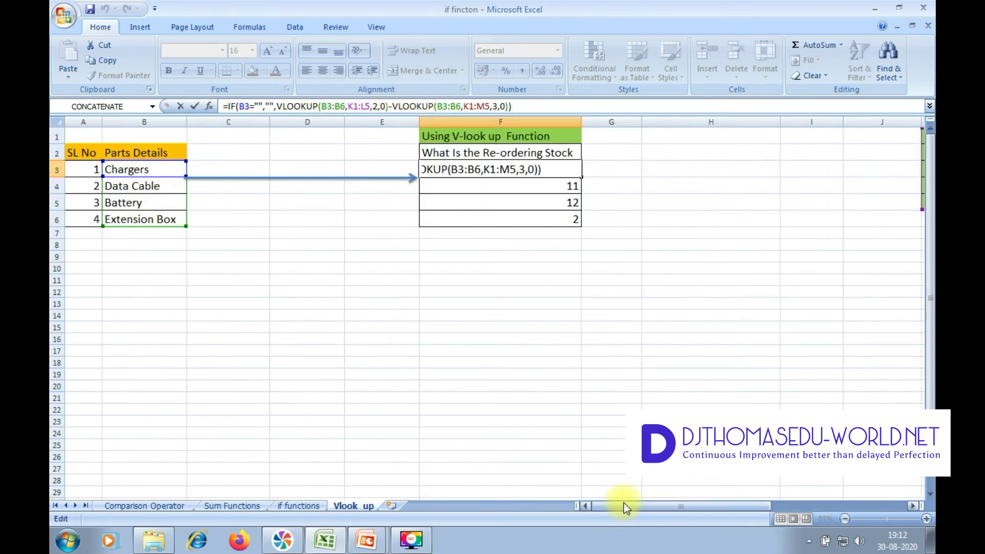
pyautogui.moveTo(627, 506); pyautogui.dragTo(780, 521)
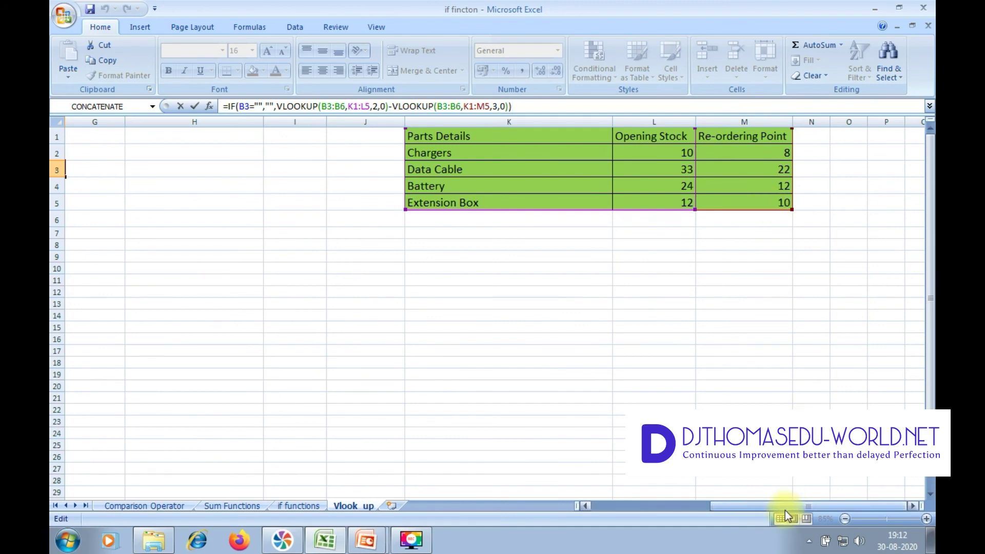
pyautogui.moveTo(785, 508); pyautogui.dragTo(637, 494)
pyautogui.press('Return')
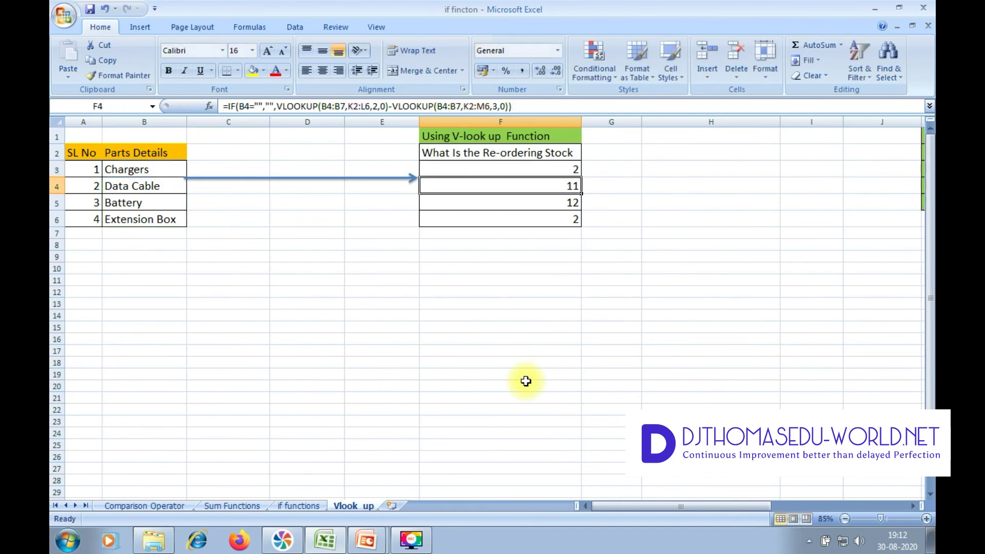
pyautogui.click(548, 168)
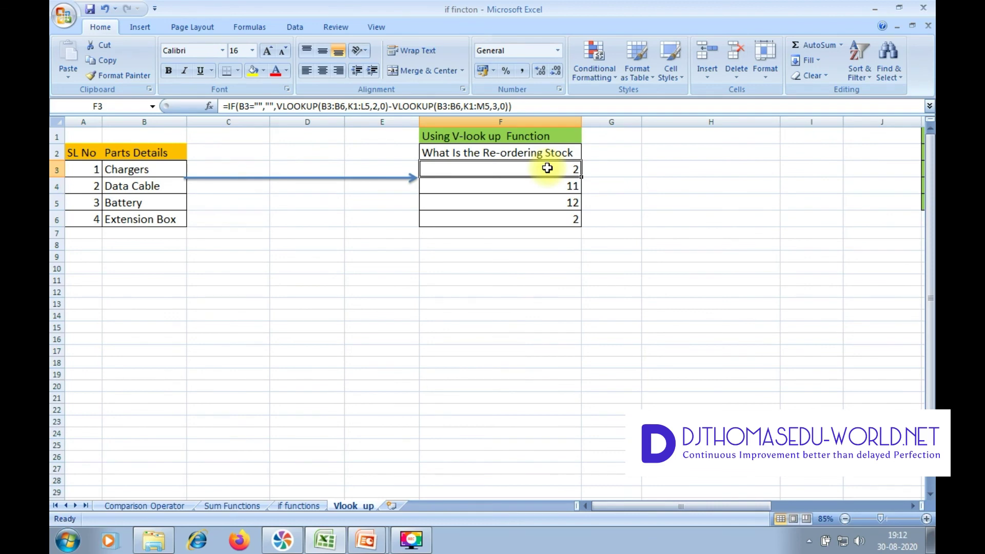